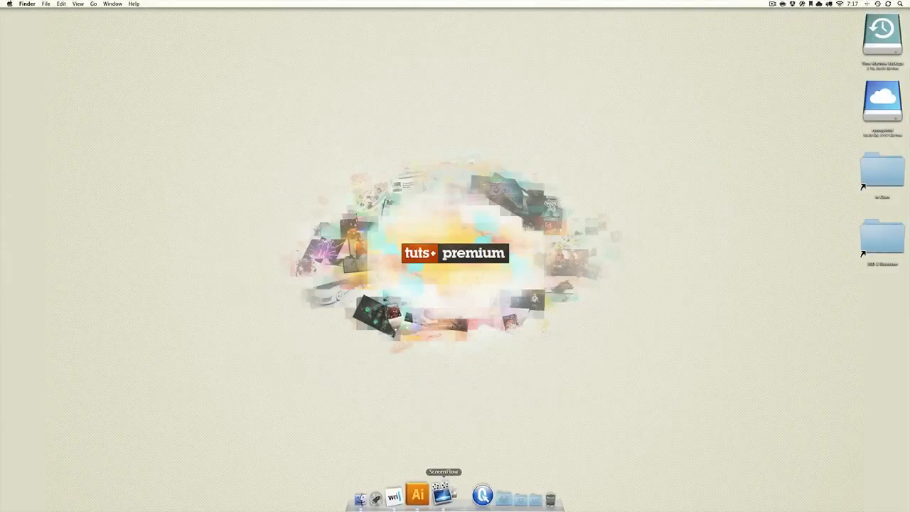
Switch to Adobe Illustrator and create a new 16 by 8.5 in RGB document
click(431, 497)
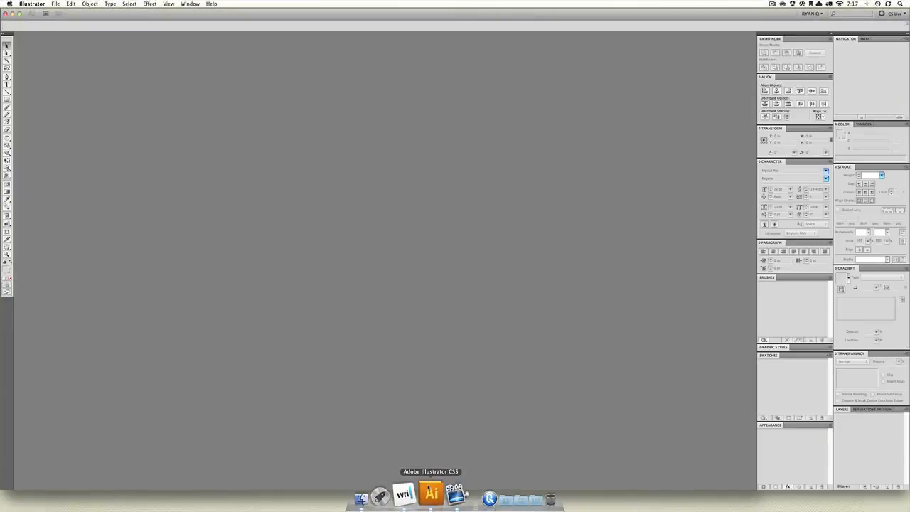
key(super+n)
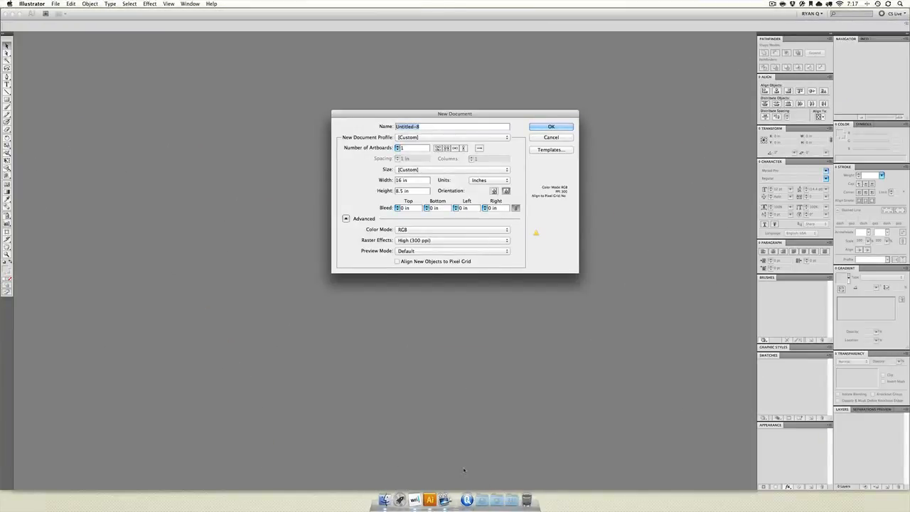
key(Return)
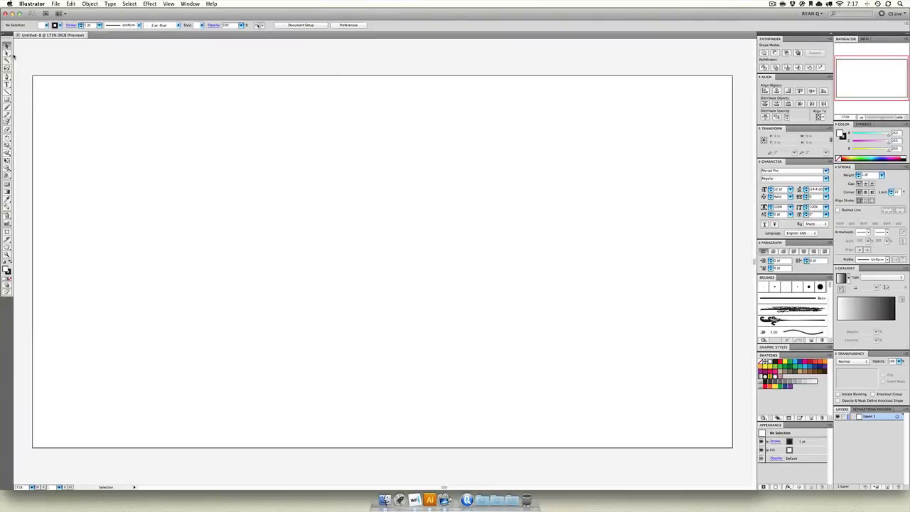
Draw a square about 4.4 in wide near the middle of the artboard and keep it selected
click(7, 99)
drag(291, 131, 484, 323)
click(6, 45)
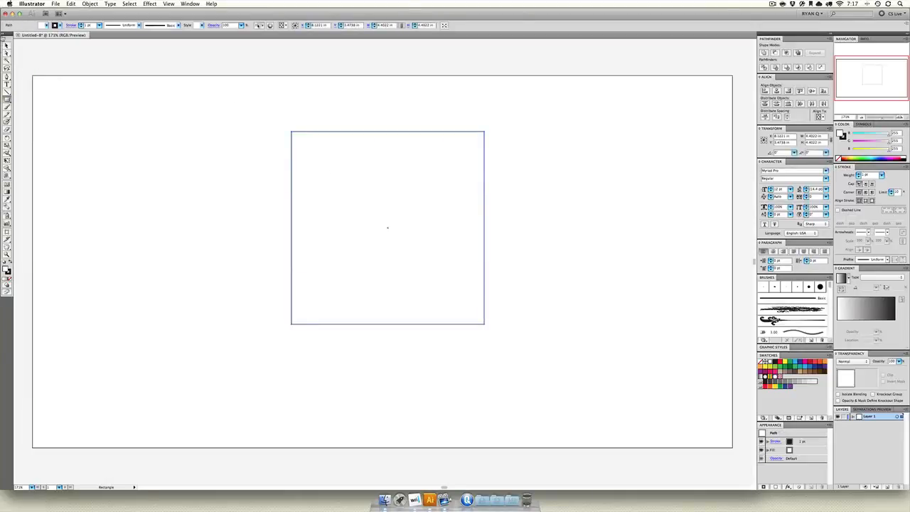
mouse_move(350, 201)
mouse_down()
mouse_move(367, 216)
mouse_move(361, 239)
mouse_move(349, 235)
mouse_move(349, 199)
mouse_up()
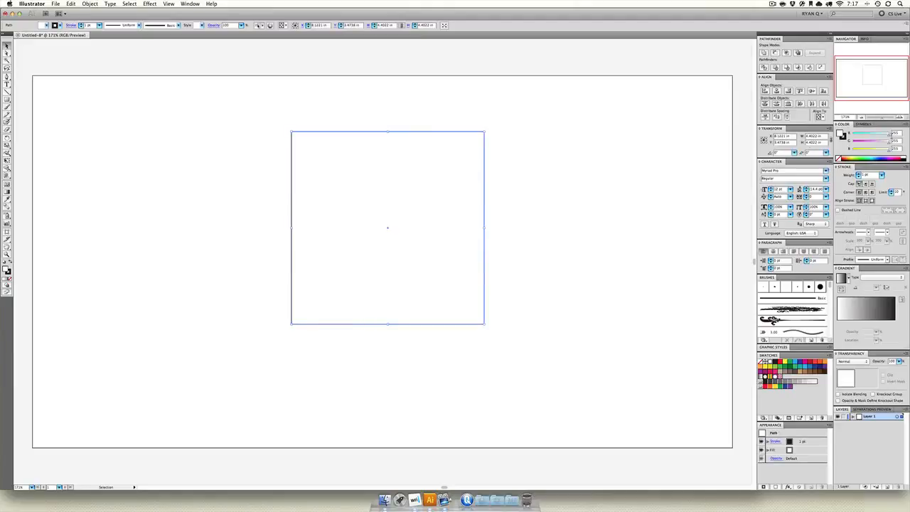
Fill the square with a light orange colour and deselect it
click(866, 157)
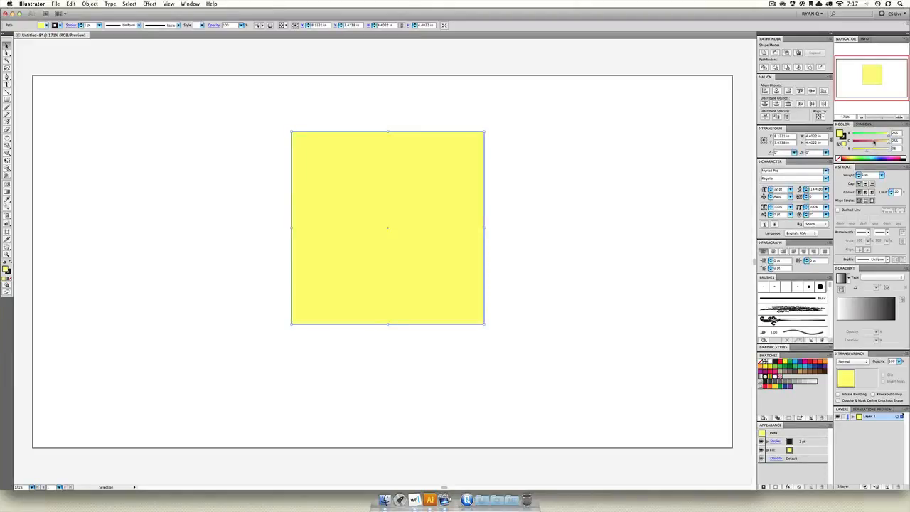
click(860, 157)
click(618, 177)
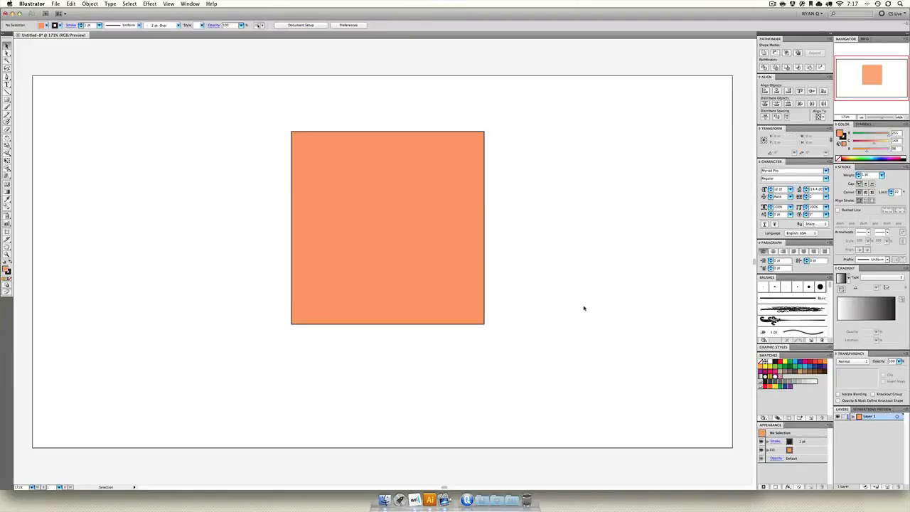
Give the square a dark red stroke with a weight of 20 pt
click(384, 249)
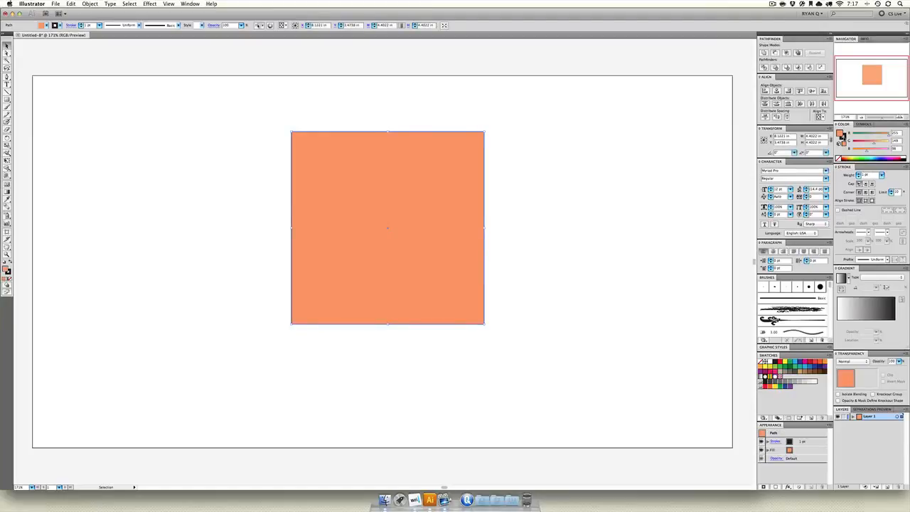
click(844, 137)
click(869, 135)
click(882, 175)
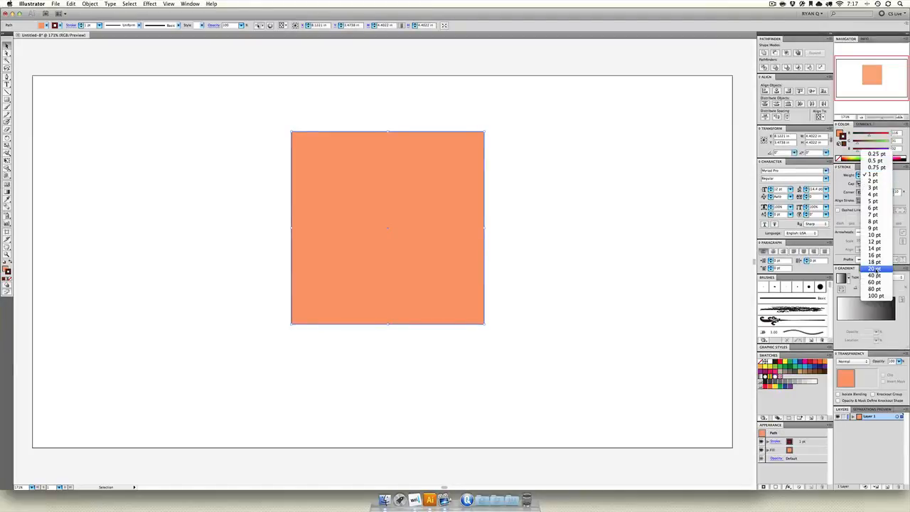
click(874, 269)
click(625, 187)
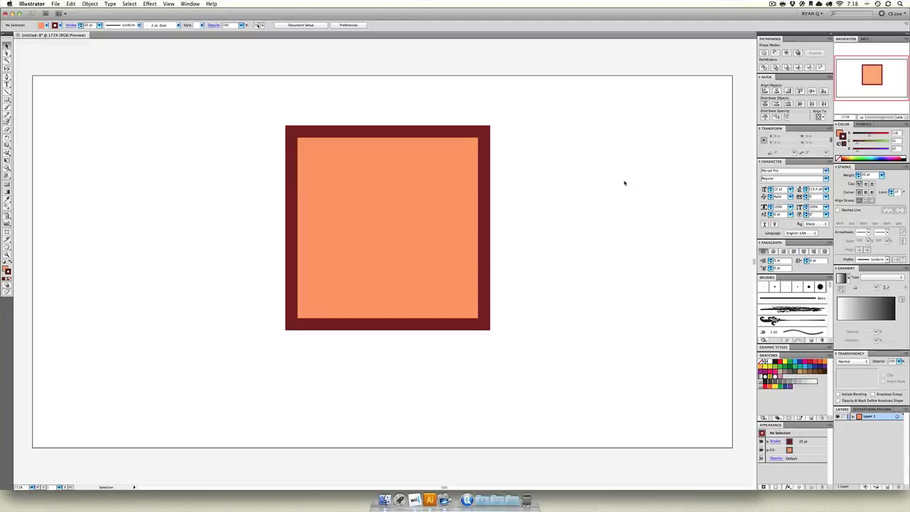
Try the Rounded Rectangle shape effect on the square with 0.25 in extra width and height and a 0.125 in corner radius
click(360, 208)
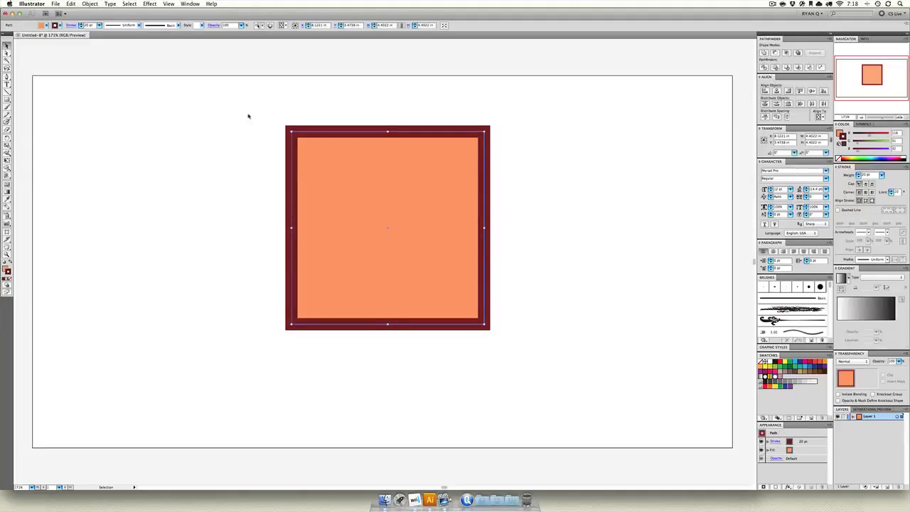
click(151, 4)
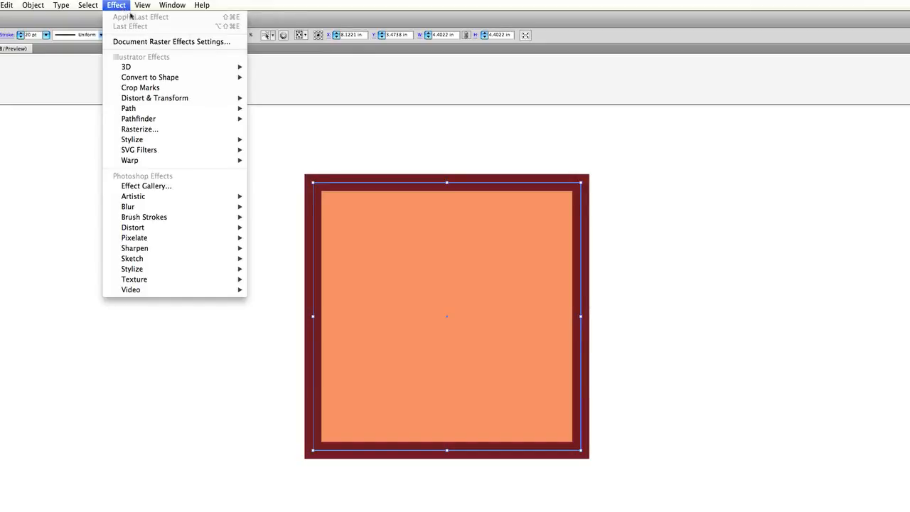
mouse_move(190, 81)
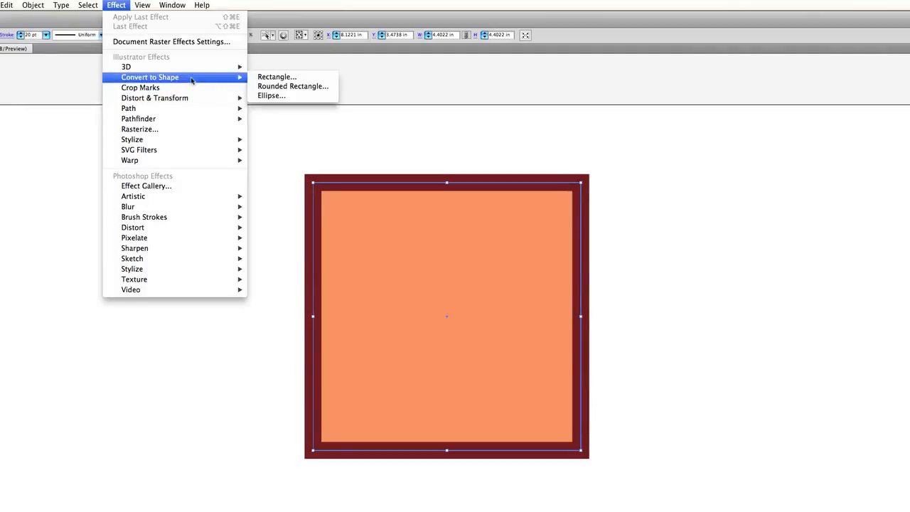
click(288, 86)
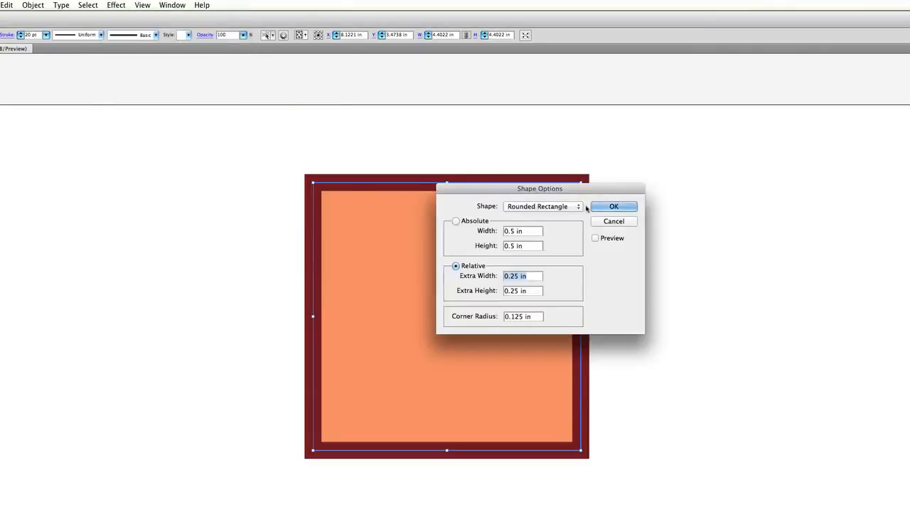
click(614, 211)
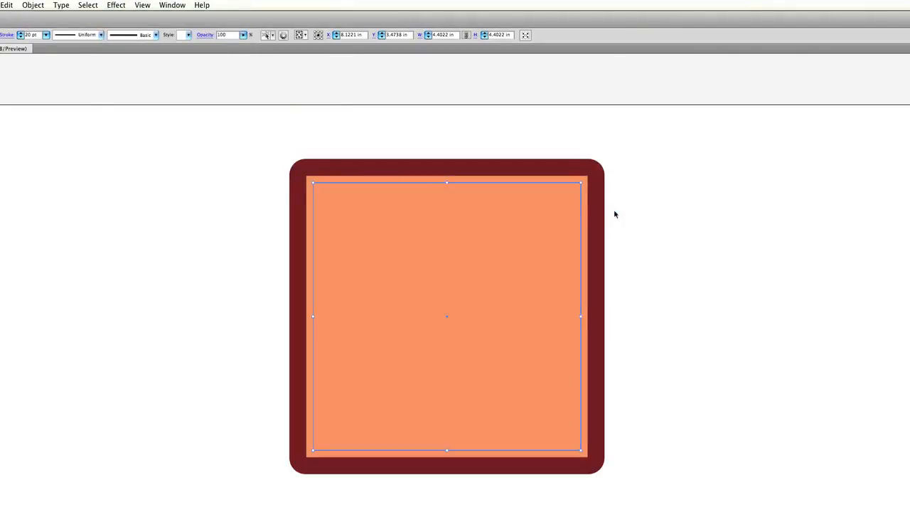
key(super+z)
Apply a Free Distort effect to the square, pulling its lower-left corner outward and its upper-left corner inward
click(116, 4)
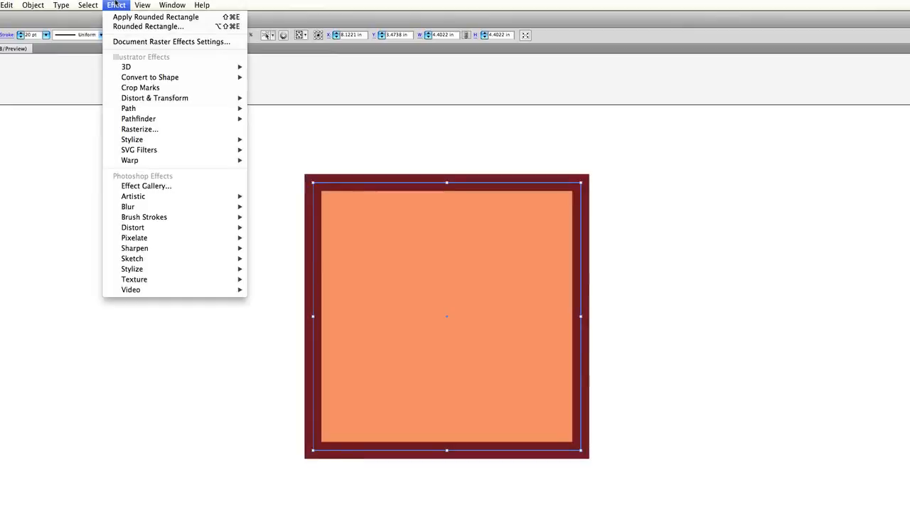
mouse_move(178, 111)
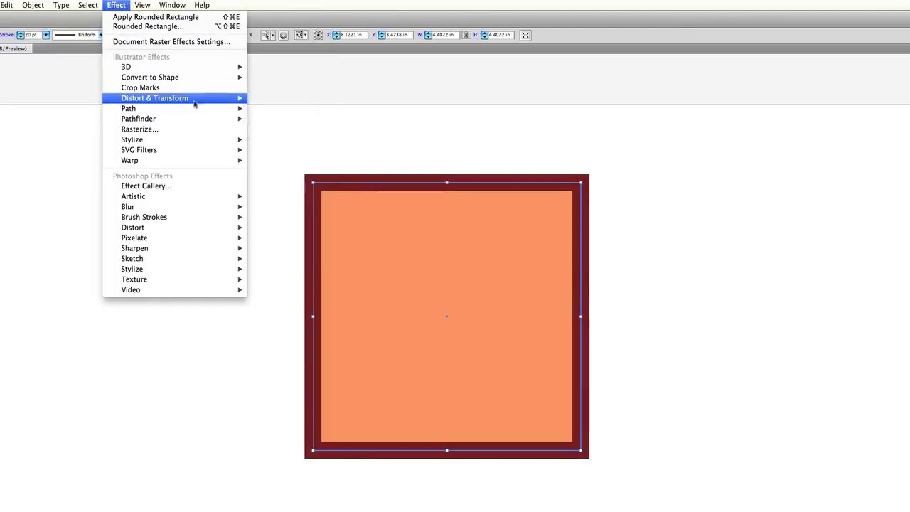
mouse_move(202, 99)
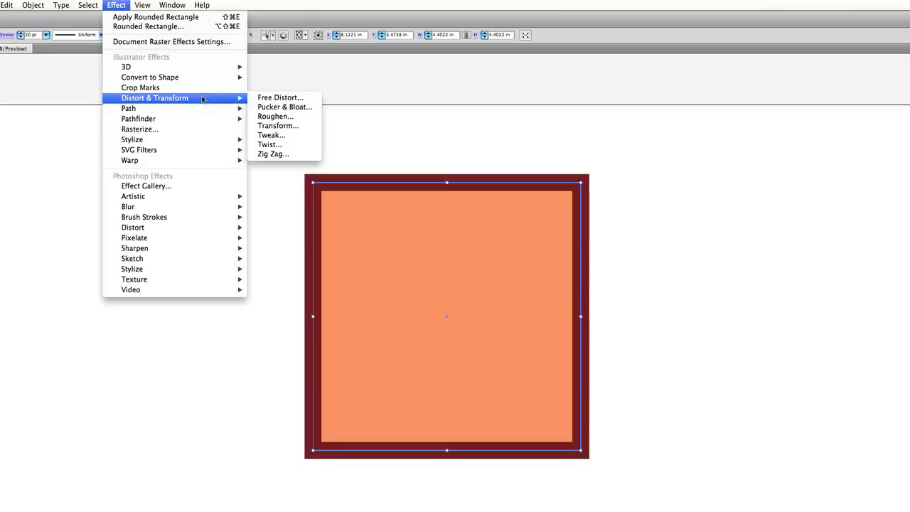
click(279, 97)
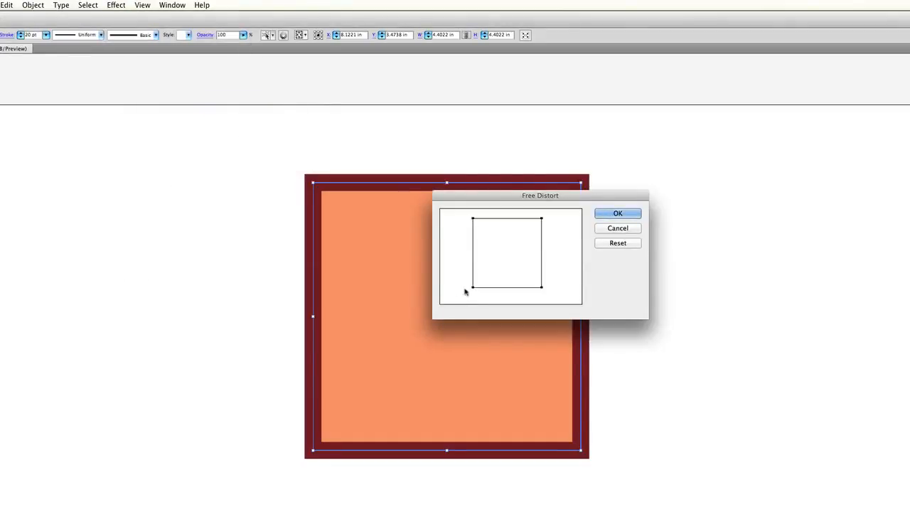
drag(473, 288, 458, 299)
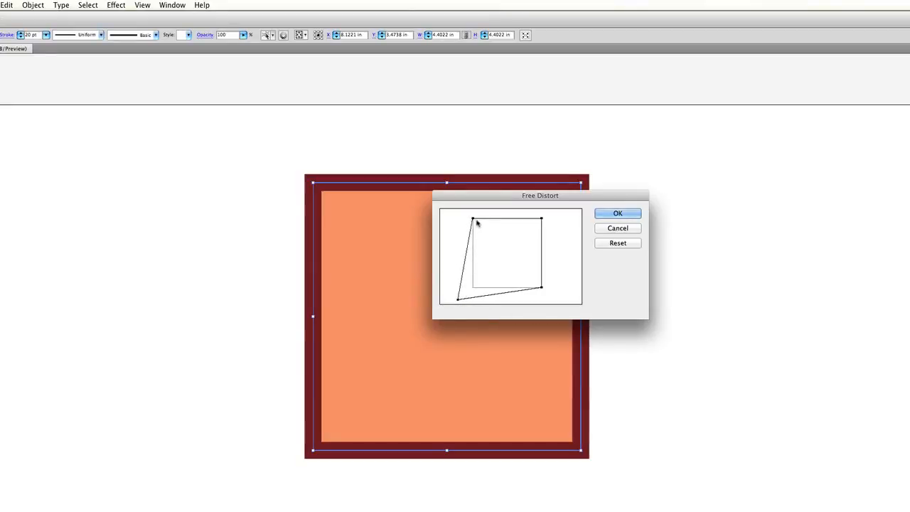
drag(474, 220, 496, 243)
click(616, 215)
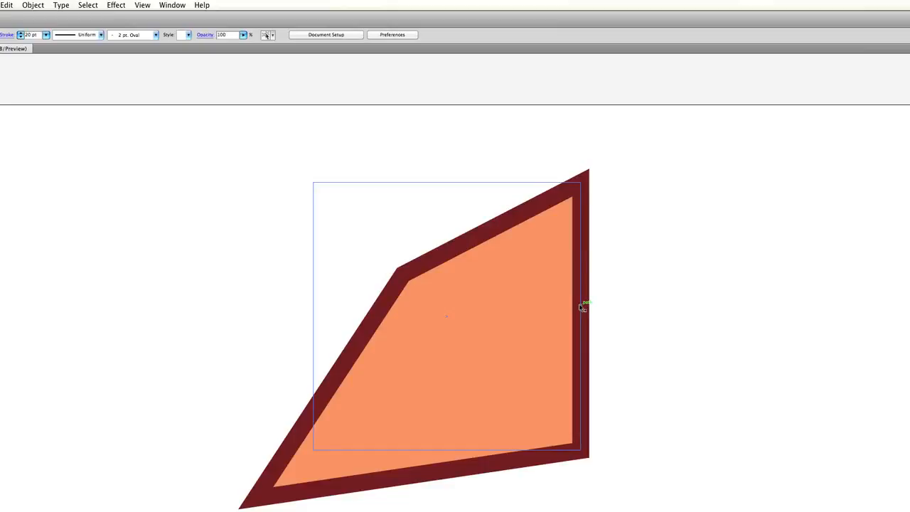
Detach the Appearance panel, place it beside the artwork and enlarge it
drag(902, 462, 743, 217)
drag(818, 276, 834, 355)
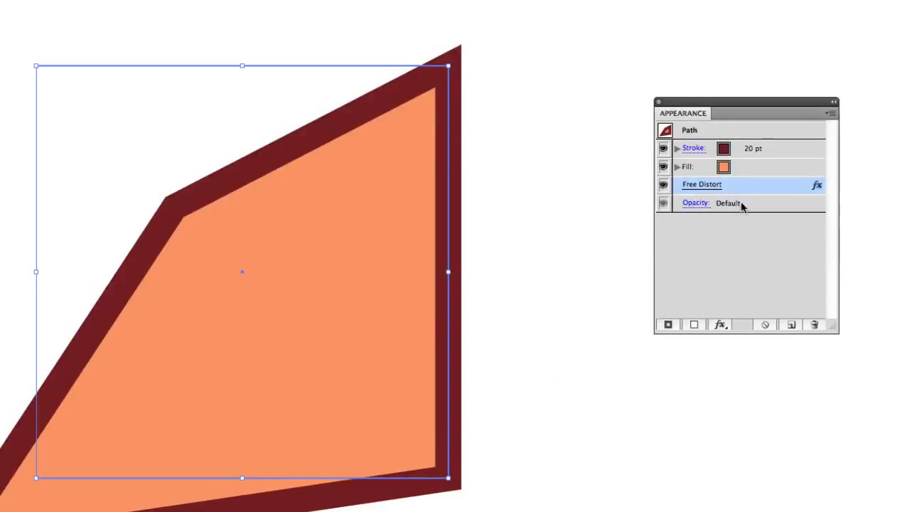
Edit the Free Distort effect so that the upper-left corner is pulled outward beyond the original square
double_click(766, 185)
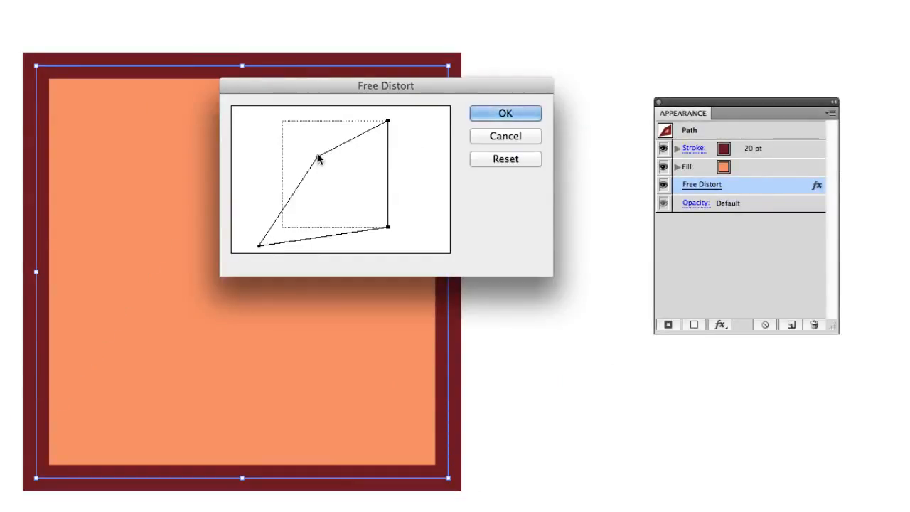
drag(317, 156, 244, 111)
click(490, 114)
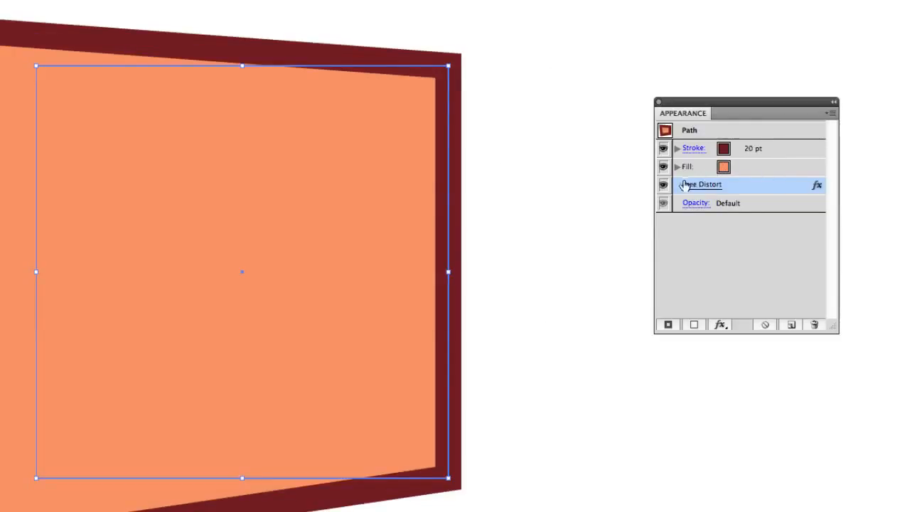
Toggle the visibility of the Free Distort effect repeatedly to compare the square with and without the distortion
click(663, 186)
click(664, 186)
click(663, 186)
click(663, 185)
click(664, 185)
click(663, 186)
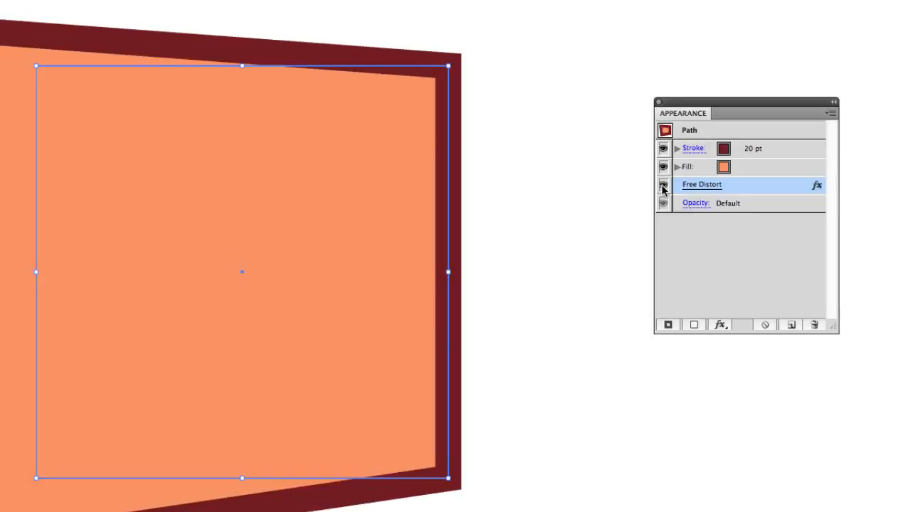
click(663, 185)
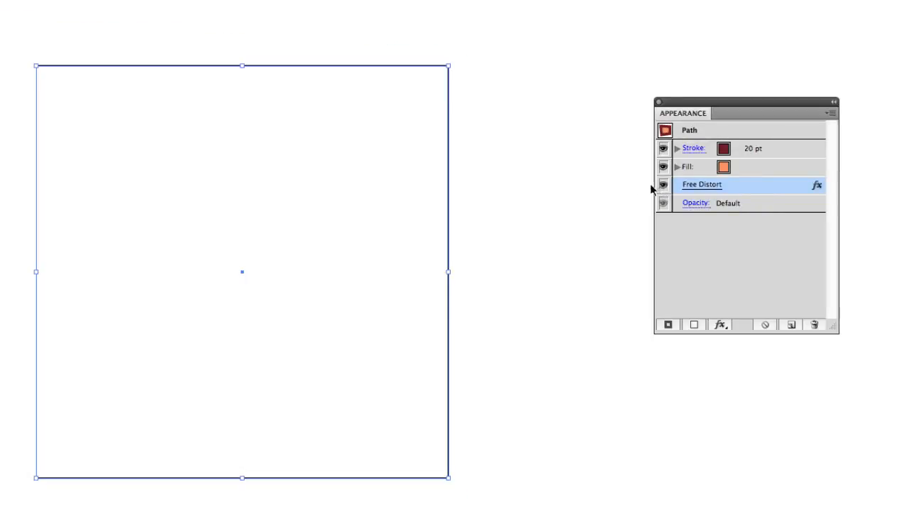
Alternate between outline and preview display to compare the underlying square path with its distorted appearance
key(super+y)
key(super+y)
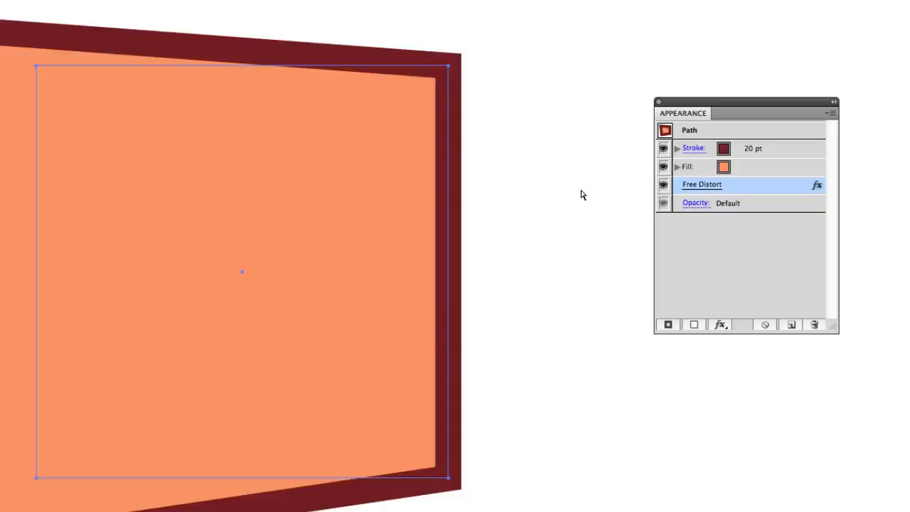
key(super+y)
key(super+y)
key(super+y)
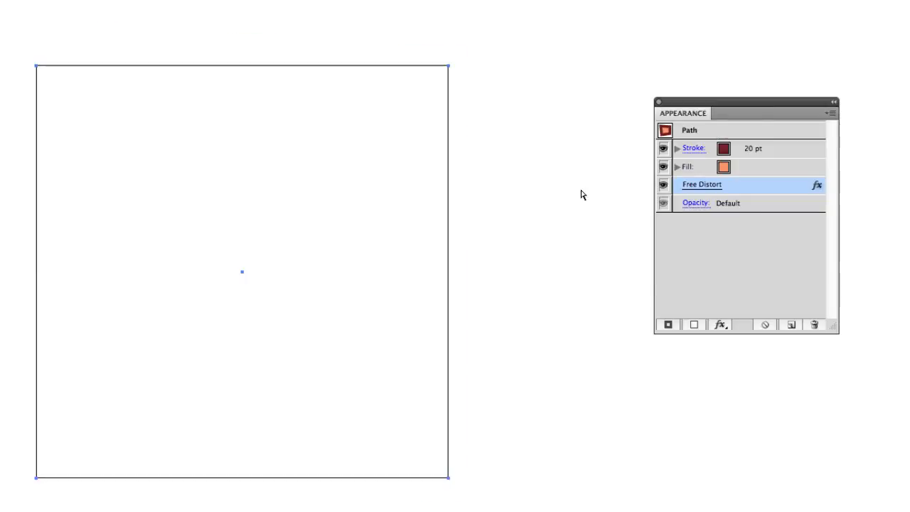
key(super+y)
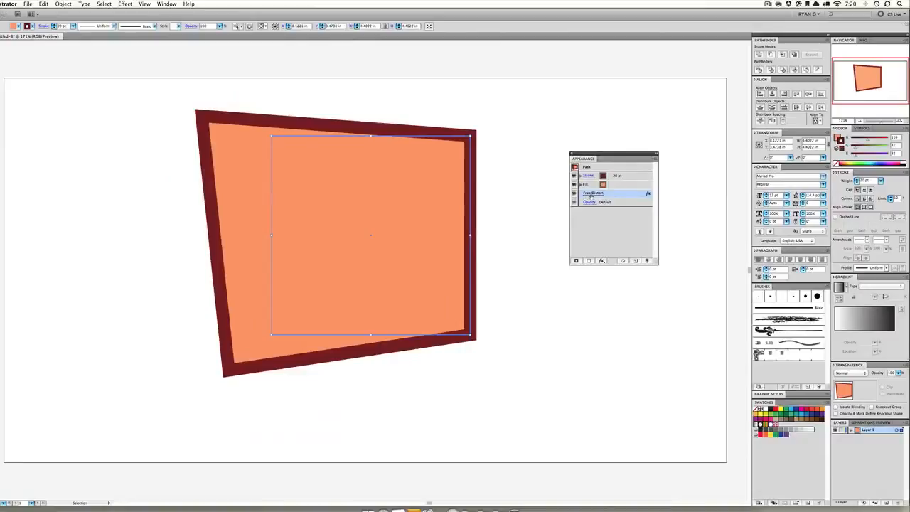
Reset the Free Distort settings and delete the effect from the square's appearance
click(689, 185)
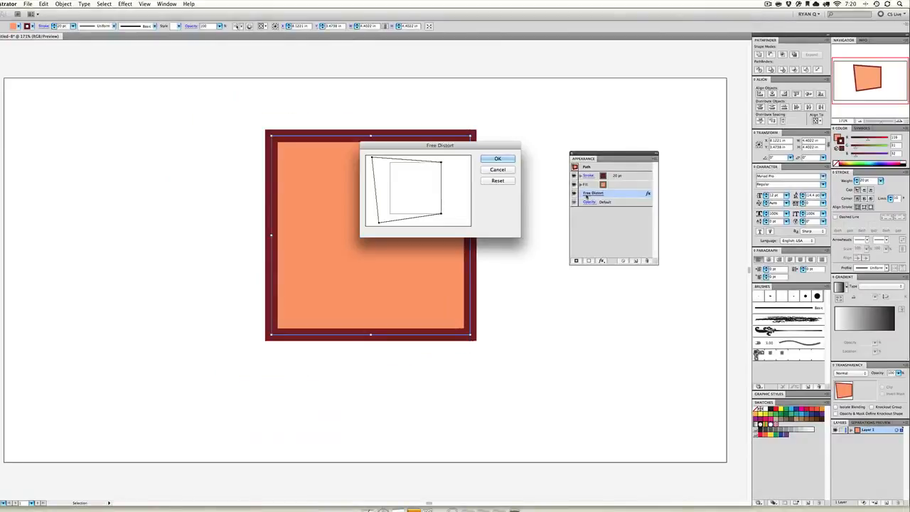
click(501, 181)
key(Return)
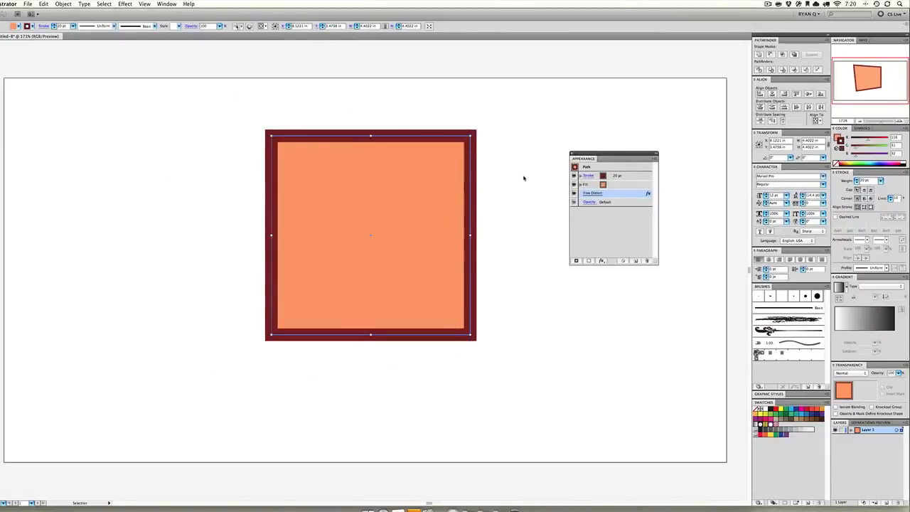
click(644, 260)
Try the Pucker & Bloat effect on the square with preview on and a bloat amount
click(130, 4)
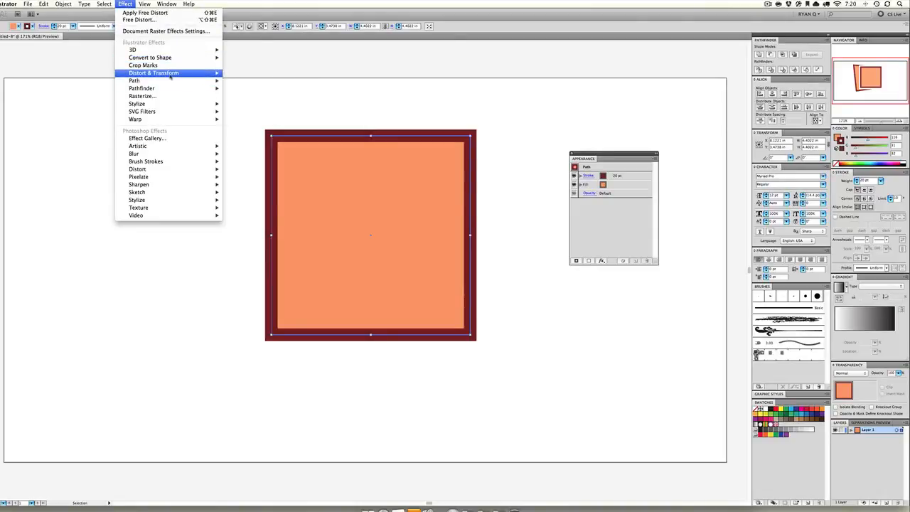
mouse_move(170, 73)
click(248, 80)
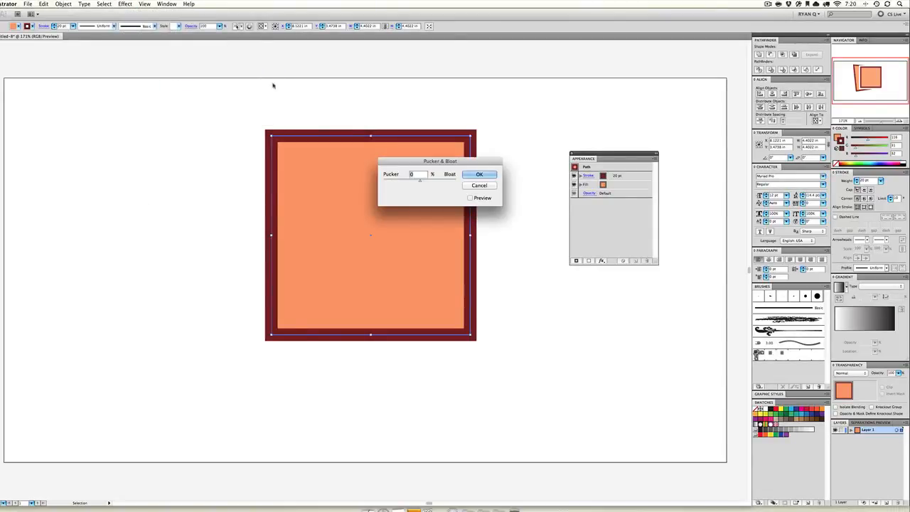
click(470, 197)
mouse_move(426, 186)
mouse_down()
mouse_move(439, 181)
mouse_move(403, 182)
mouse_move(432, 182)
mouse_up()
click(477, 185)
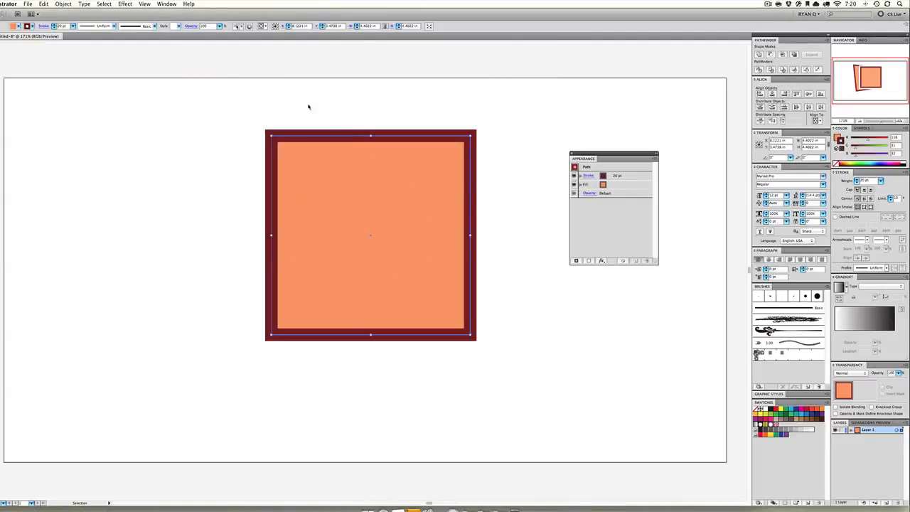
Try the Roughen effect on the square with preview on, an absolute size of 0.07 in and a detail of 51 per inch
click(124, 4)
mouse_move(174, 72)
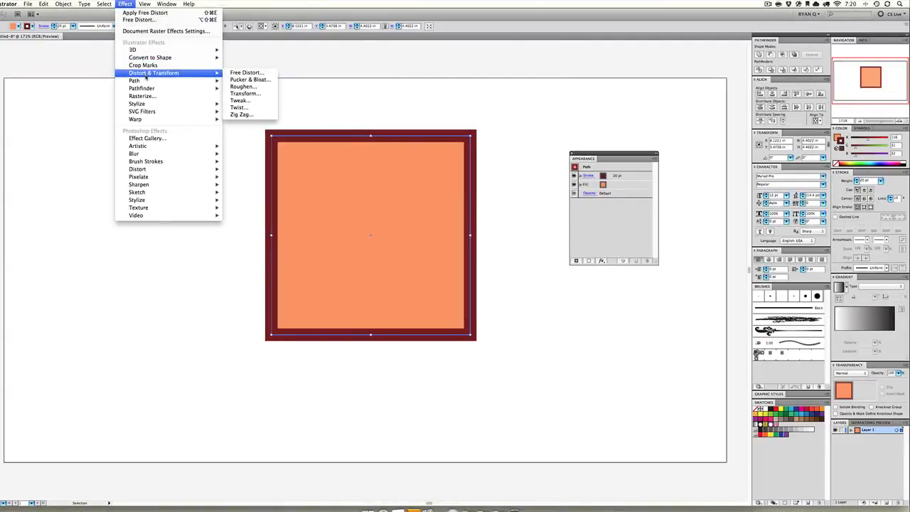
click(257, 87)
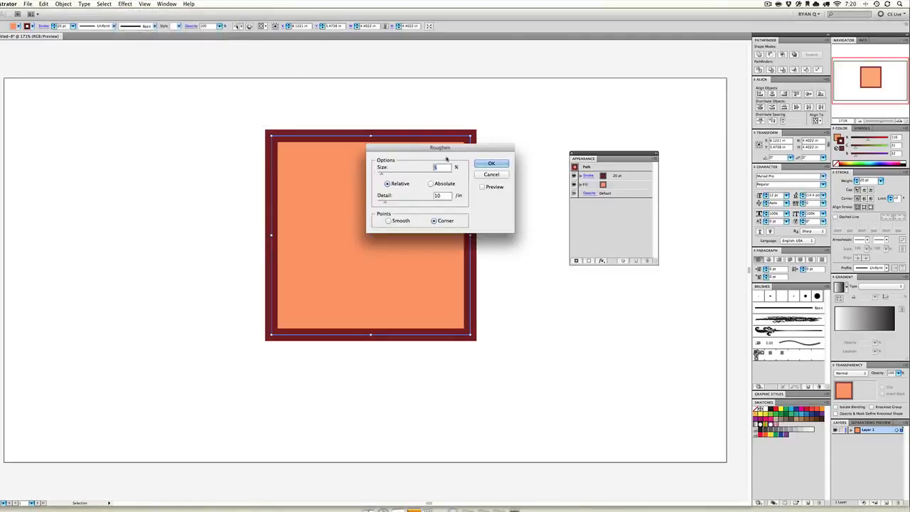
click(482, 187)
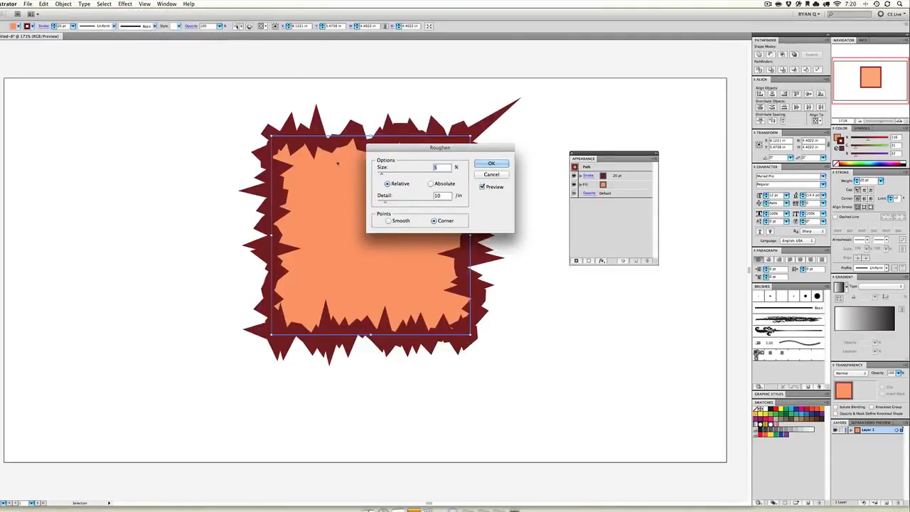
drag(418, 149, 77, 147)
mouse_move(41, 171)
mouse_down()
mouse_move(78, 171)
mouse_move(48, 171)
mouse_move(54, 199)
mouse_move(74, 199)
mouse_move(66, 172)
mouse_move(47, 172)
mouse_up()
click(89, 181)
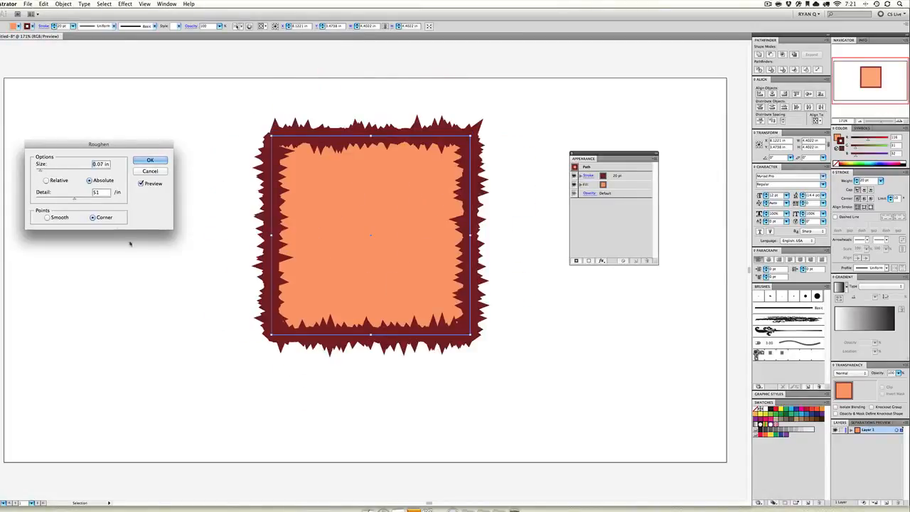
click(146, 173)
click(125, 4)
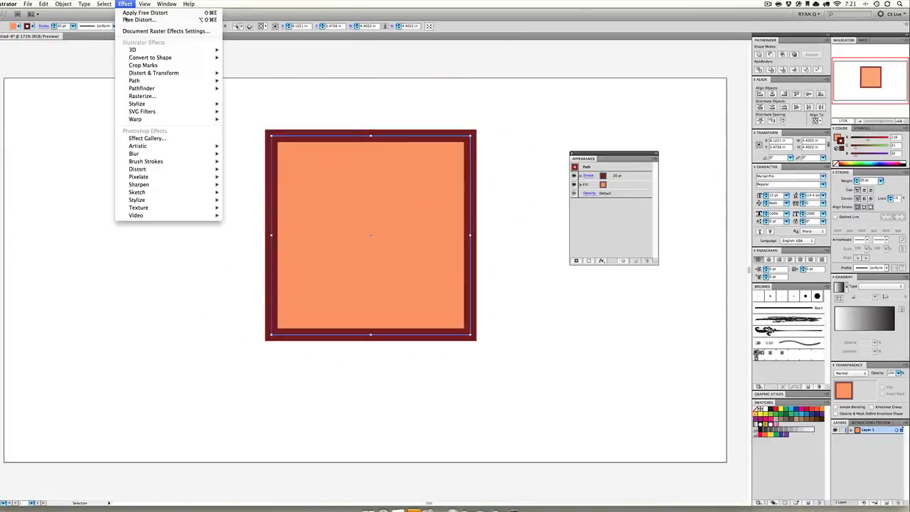
mouse_move(150, 73)
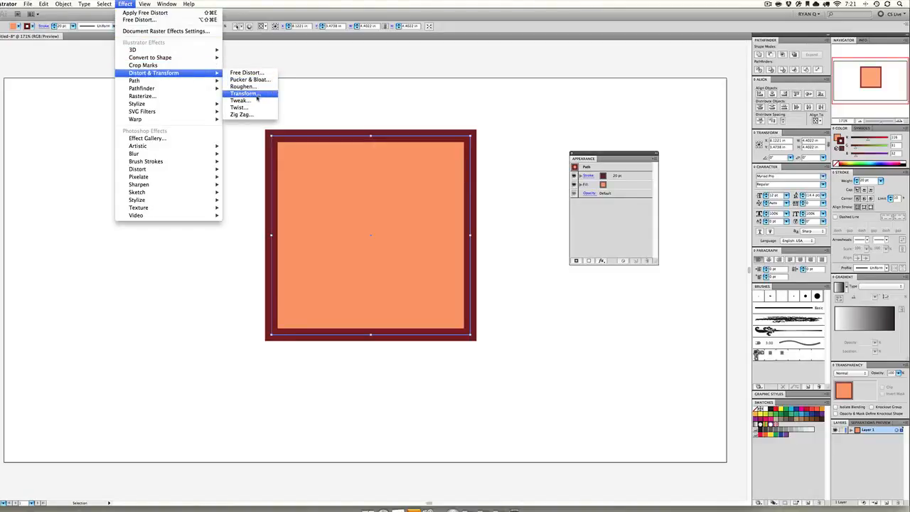
click(254, 95)
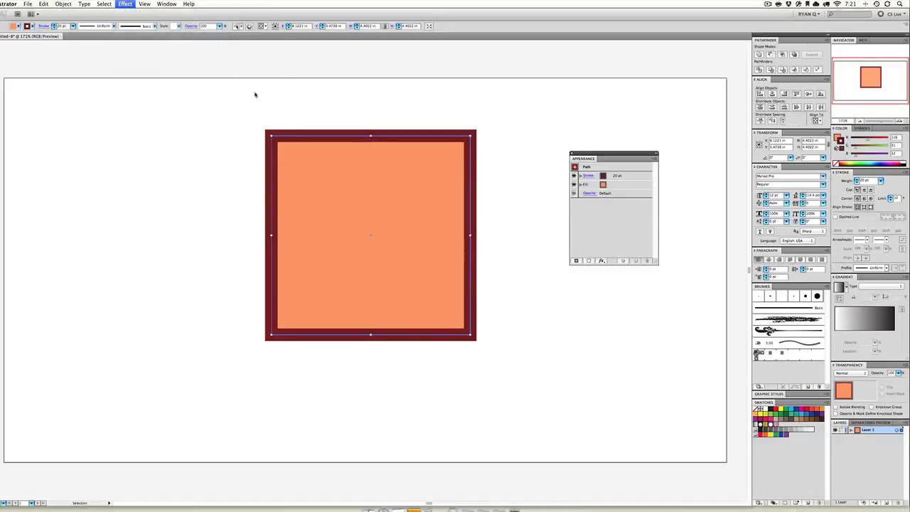
click(502, 164)
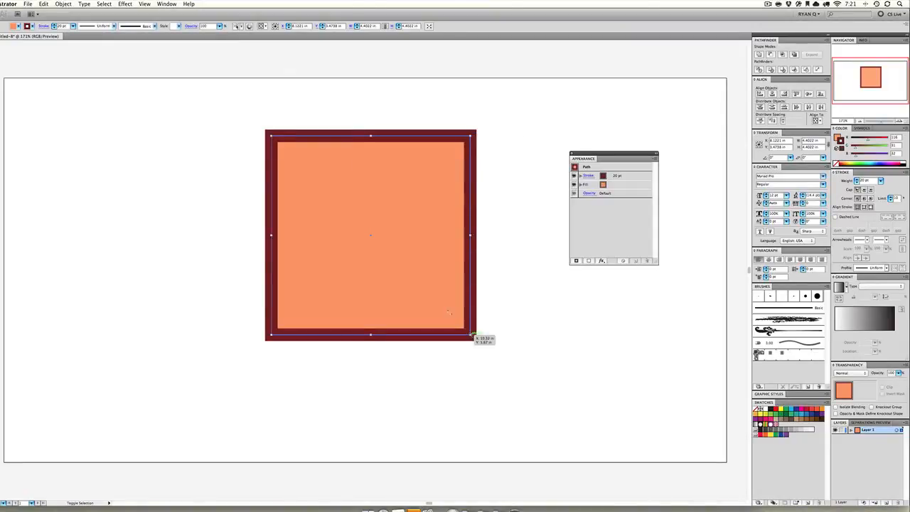
Scale the square down to about 0.8 in and preview a Transform effect on it with a horizontal move of 1.25 in
mouse_move(469, 336)
mouse_down()
mouse_move(315, 191)
mouse_move(309, 172)
mouse_up()
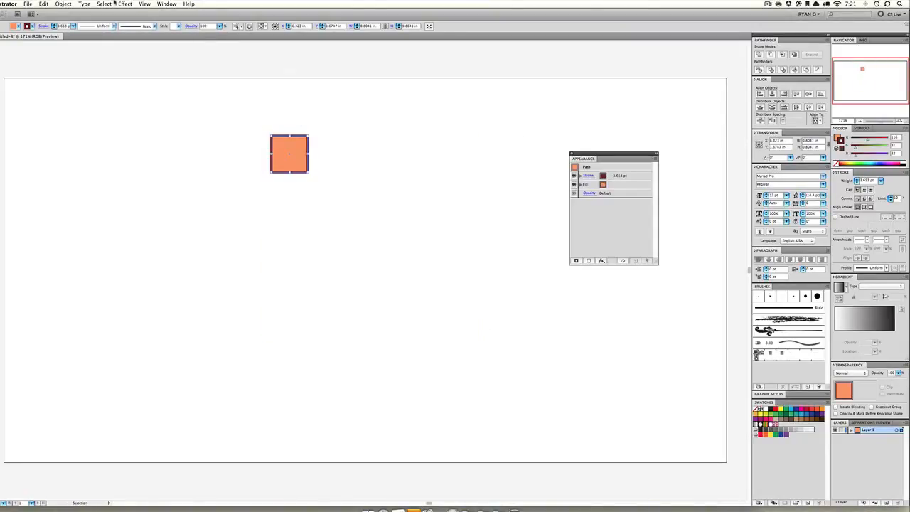
click(122, 4)
mouse_move(171, 72)
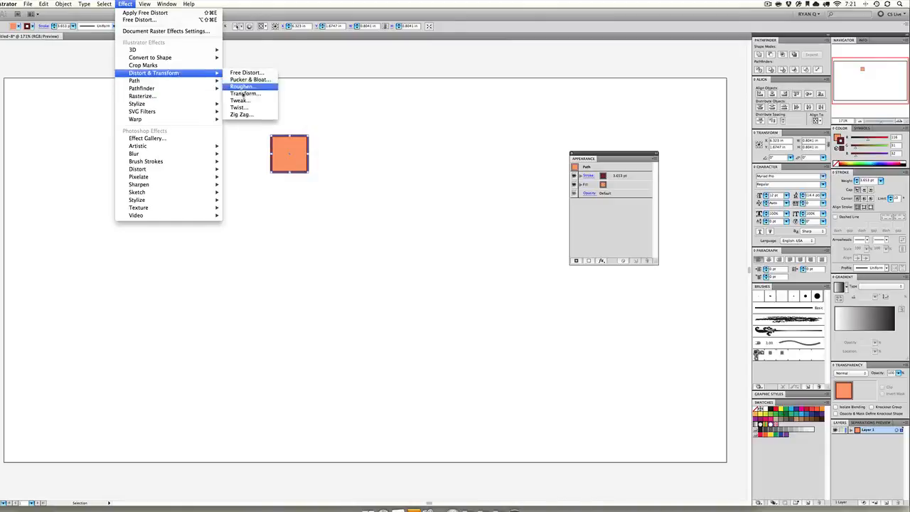
click(244, 93)
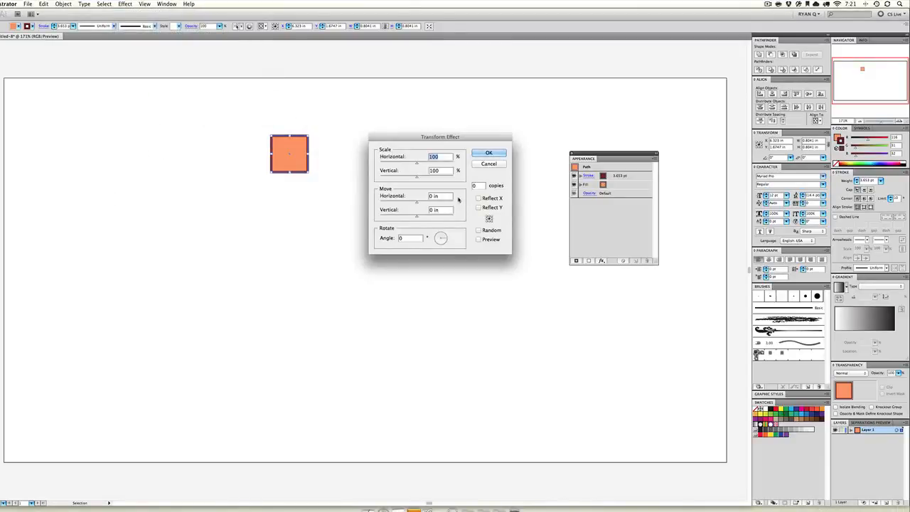
click(441, 196)
text(3)
click(478, 239)
text(1)
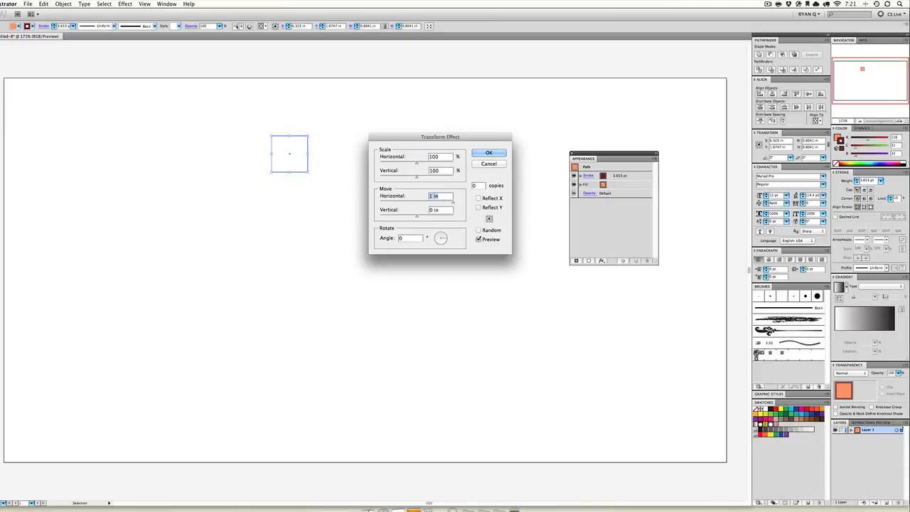
text(0.5)
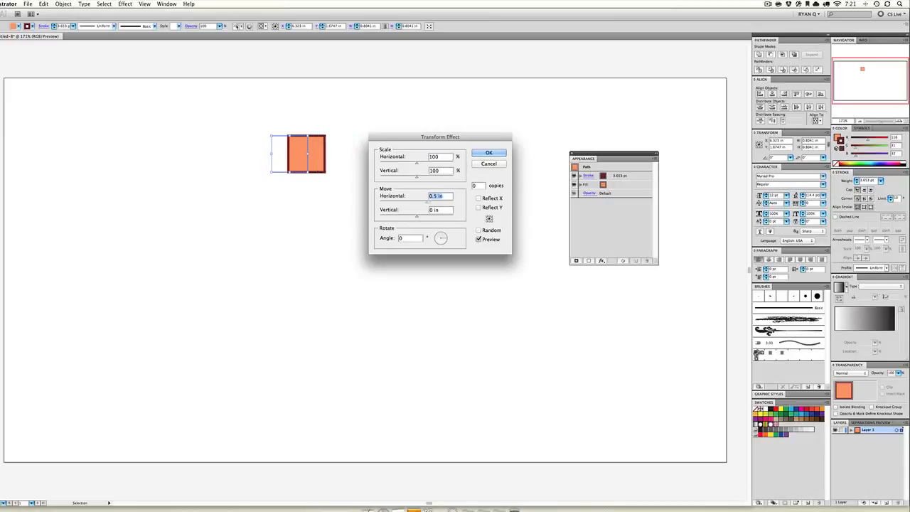
text(1.25)
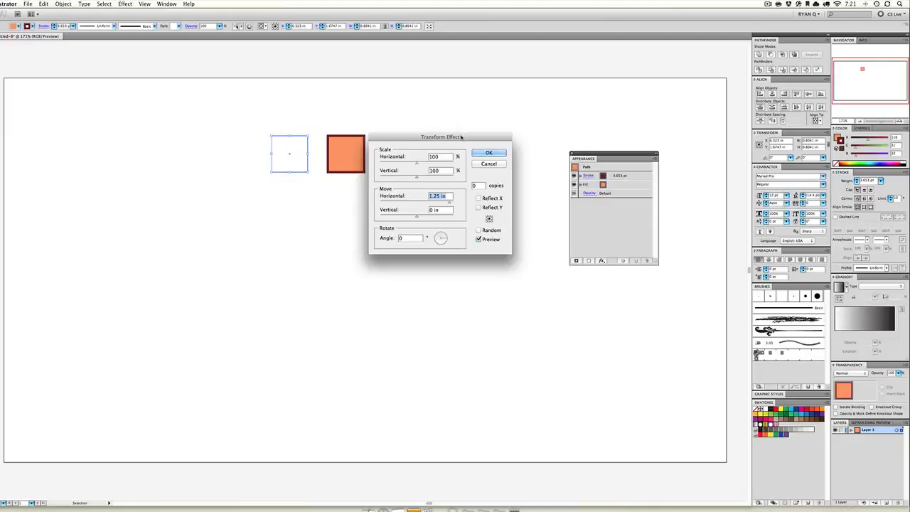
drag(461, 136, 283, 235)
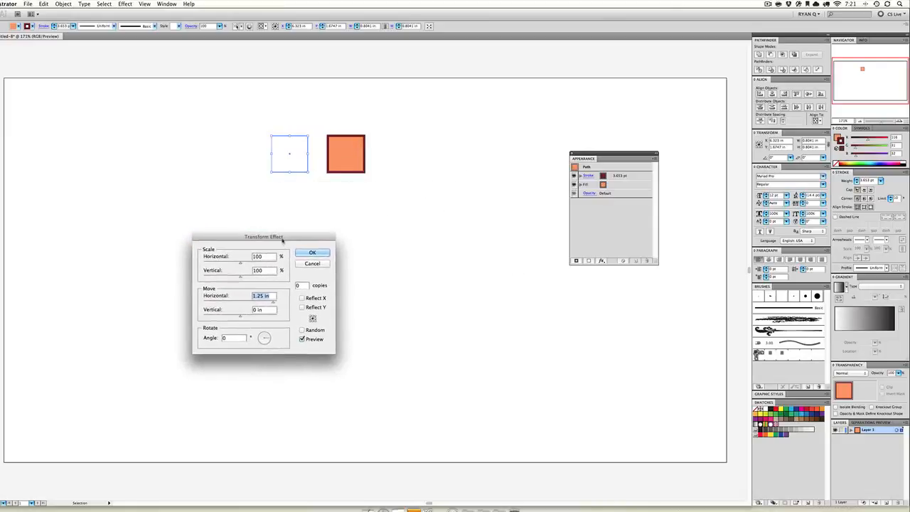
Set the Transform effect to make 8 copies, forming a horizontal row of squares
click(301, 287)
key(Up)
key(Up)
key(Up)
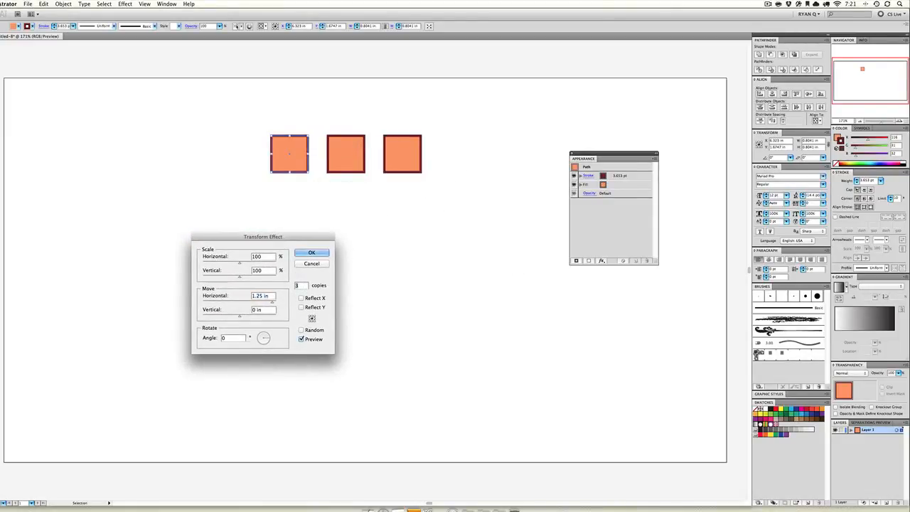
key(Up)
key(Up)
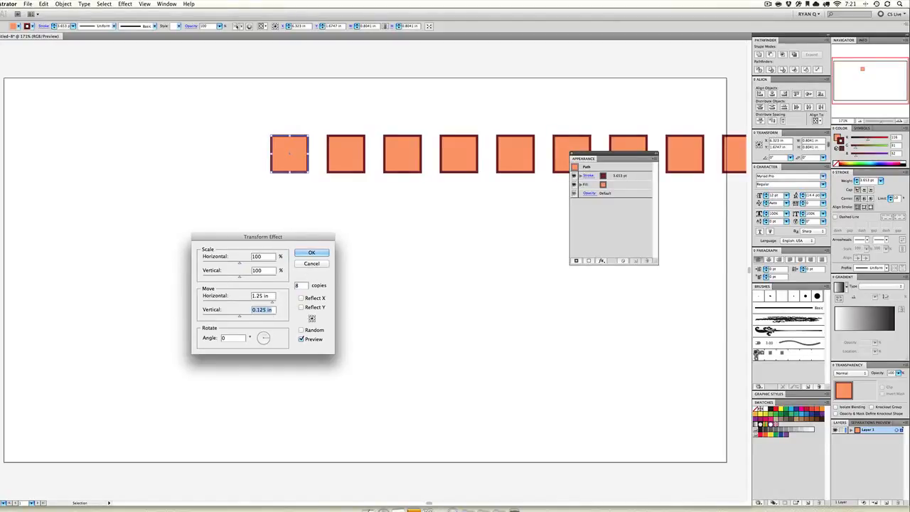
Try a vertical move of -0.375 in and a rotation angle of -23° on the row of copies
key(Down)
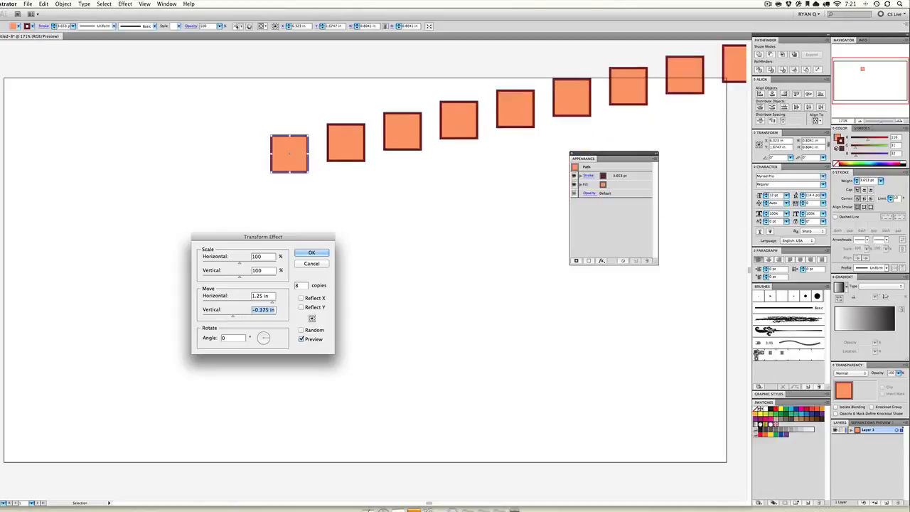
key(Up)
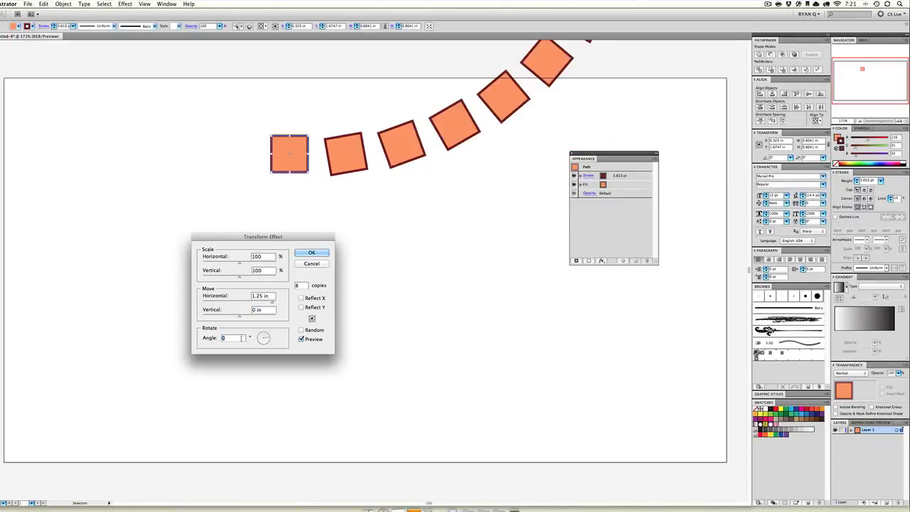
key(shift+Down)
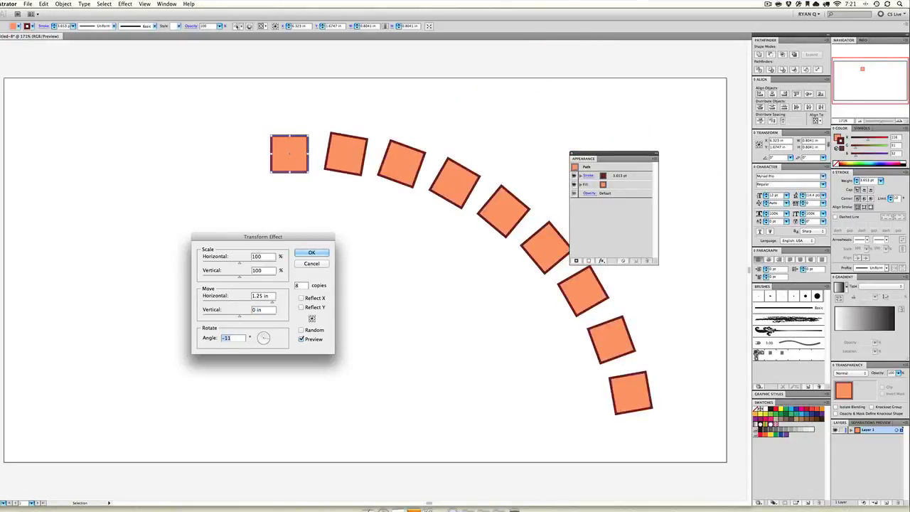
key(Down)
key(Down)
key(Down)
key(Down)
key(Down)
key(Down)
key(Down)
key(Down)
key(Down)
key(Down)
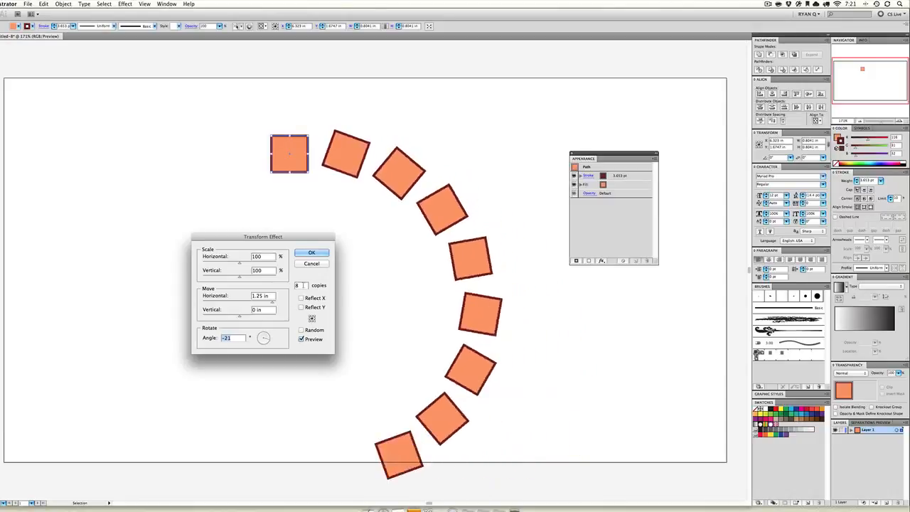
key(Down)
key(Down)
key(Down)
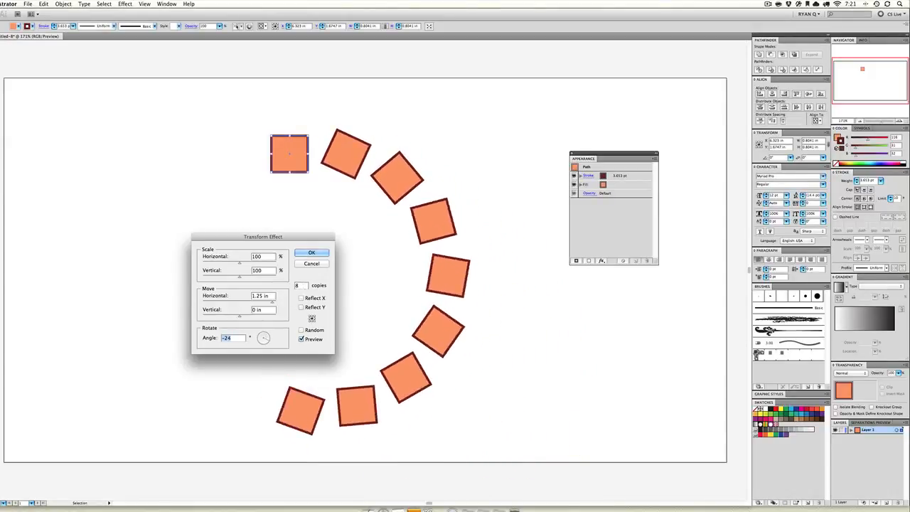
key(Up)
Adjust the number of copies in the Transform effect to 12
key(Tab)
key(Up)
key(Up)
key(Up)
key(Up)
key(Up)
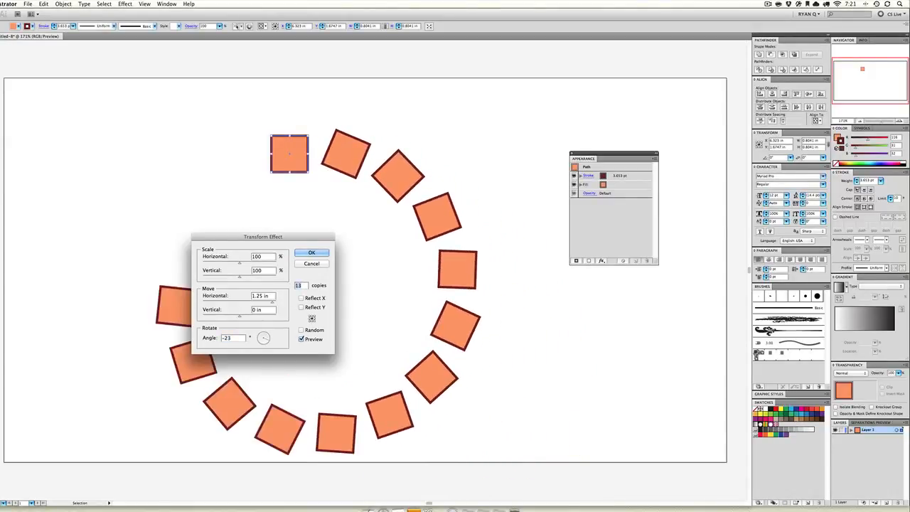
key(Up)
key(Up)
key(Up)
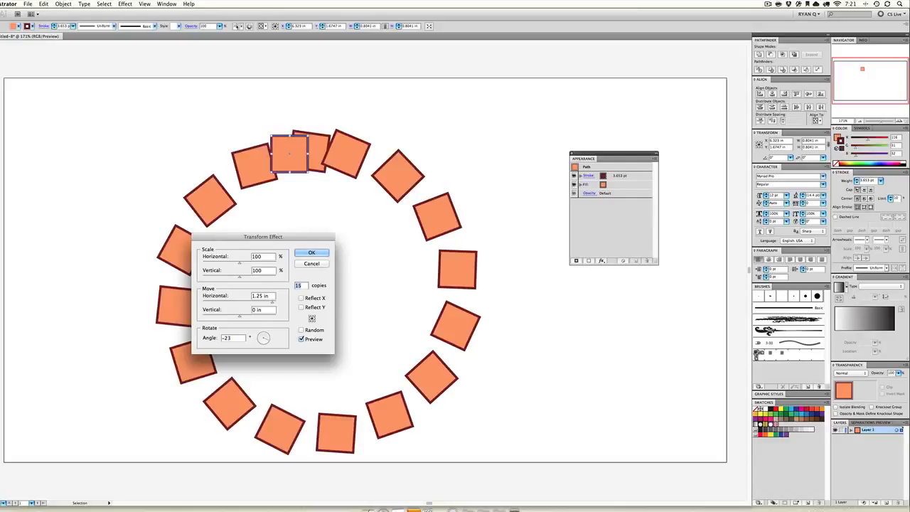
key(Down)
key(Down)
key(Down)
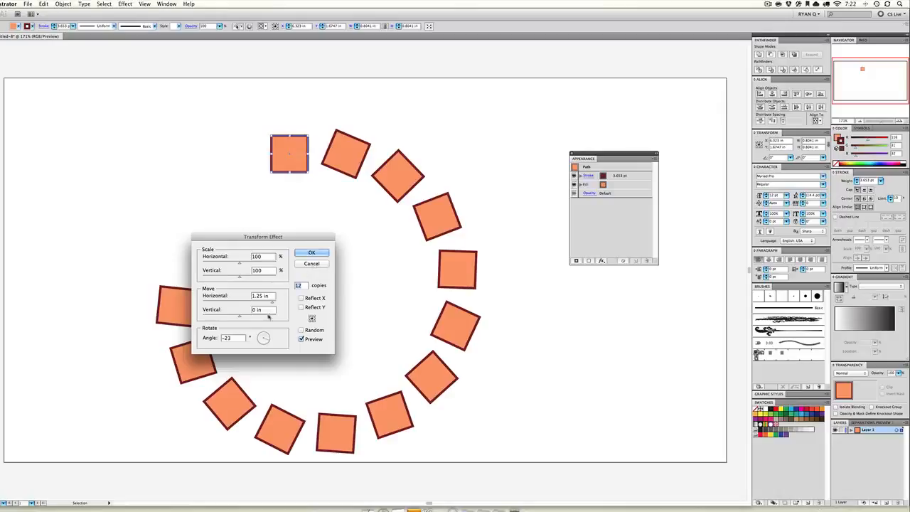
Set the rotation angle back to 0° and apply the Transform effect to the square
text(0)
key(Tab)
click(311, 253)
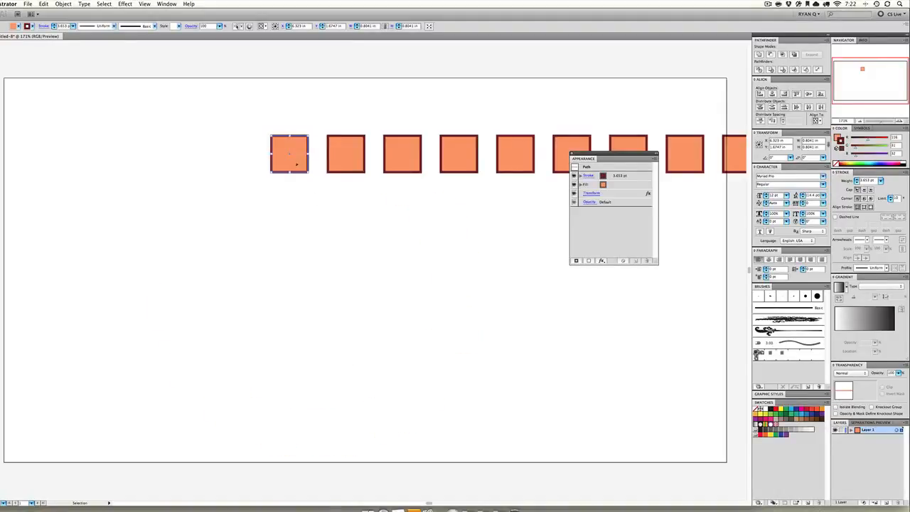
Move the original square into the artboard's upper-left corner so the row of copies spans the artboard's width
drag(295, 162, 32, 113)
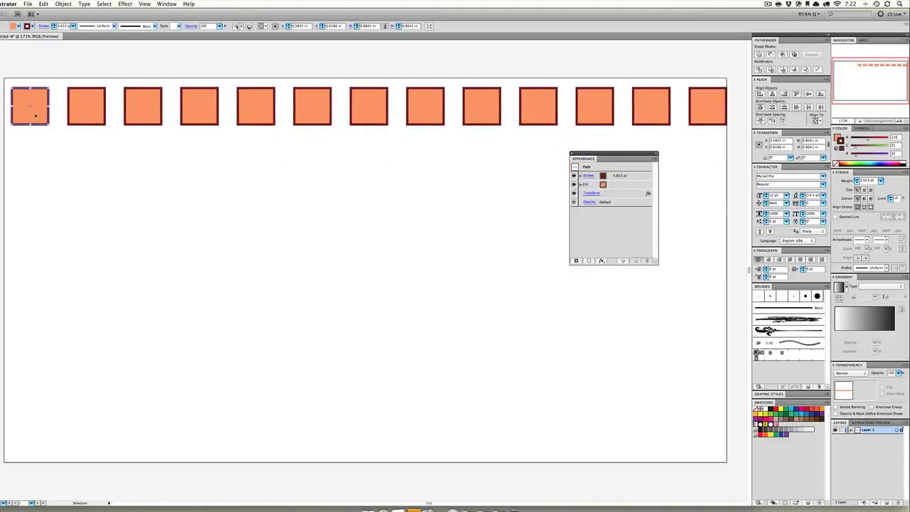
key(Left)
key(Left)
key(Left)
key(Left)
key(Left)
key(Left)
key(Up)
key(Up)
key(Up)
key(Up)
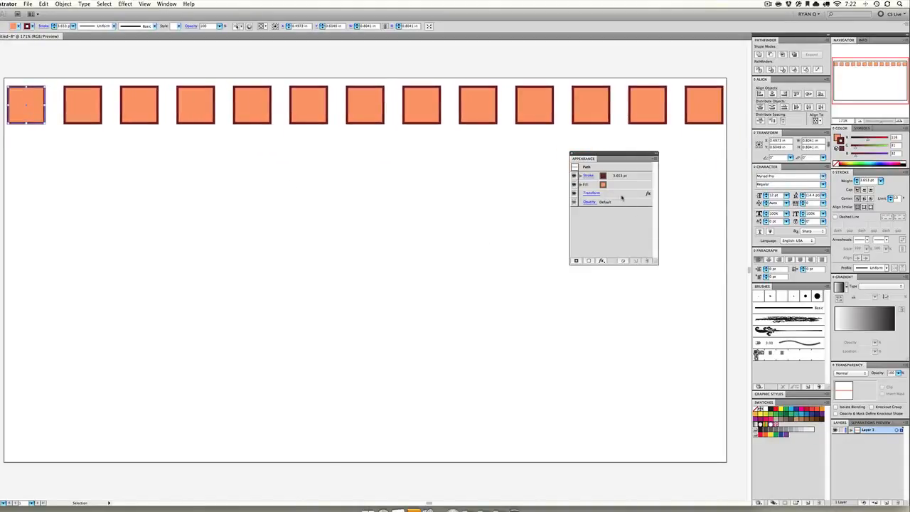
key(Up)
Add a second Transform effect to the square with 6 copies, a vertical move of 0.375 in and preview on
click(125, 3)
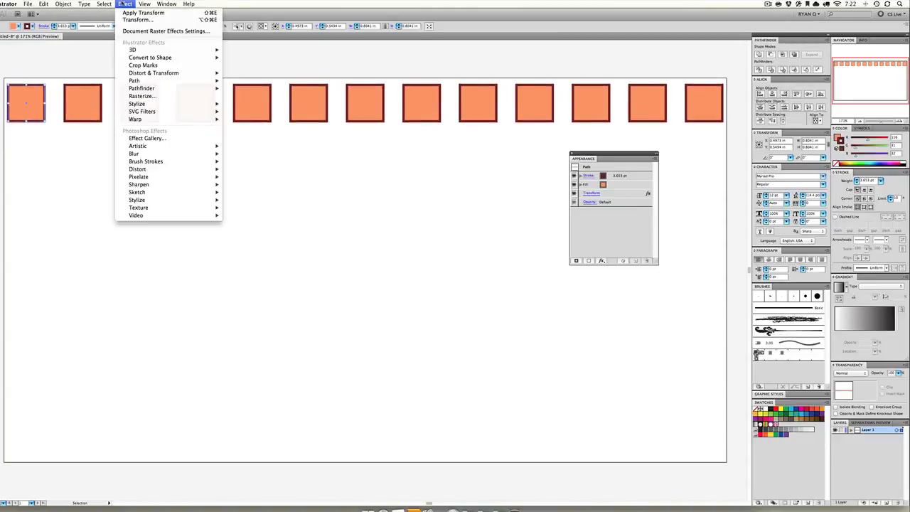
mouse_move(192, 103)
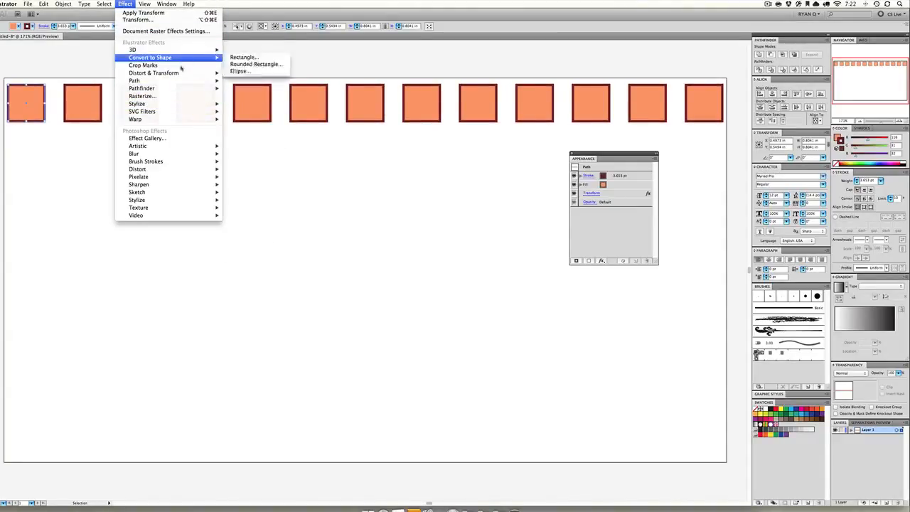
click(250, 98)
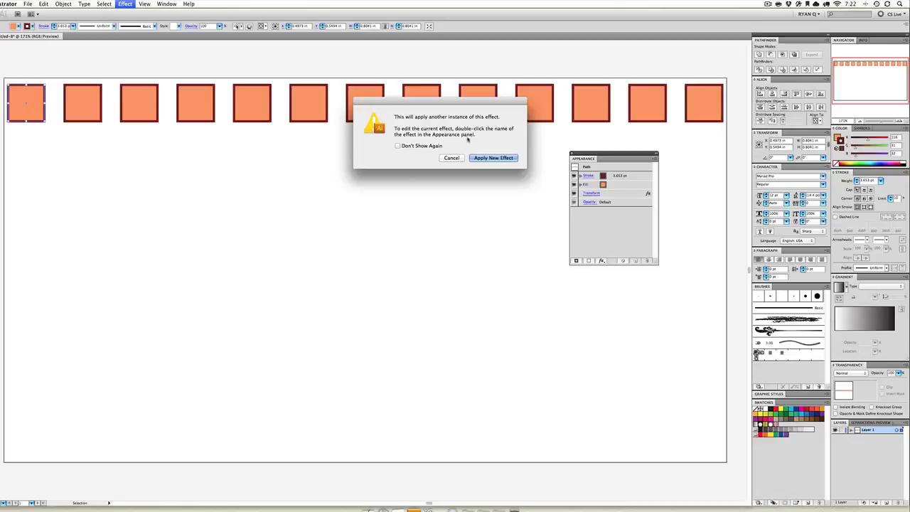
click(481, 158)
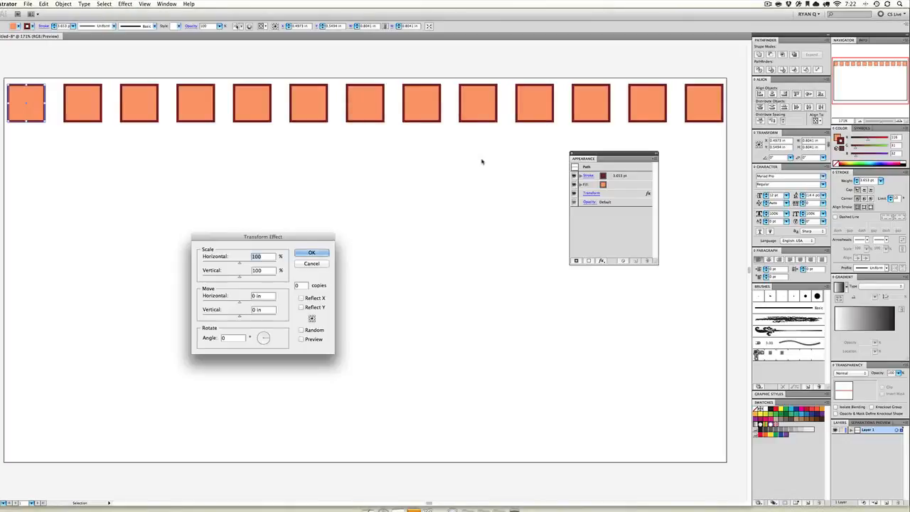
double_click(299, 285)
text(6)
double_click(269, 311)
text(0.375)
click(301, 339)
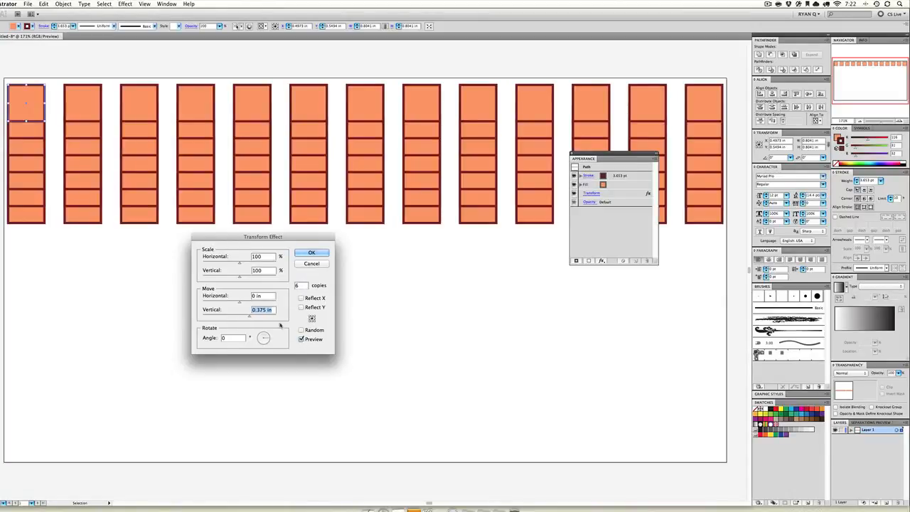
Increase the second Transform's vertical move until the row spacing matches the column spacing, and apply the effect
key(Up)
key(Up)
key(Up)
key(Up)
key(Up)
key(Up)
key(Up)
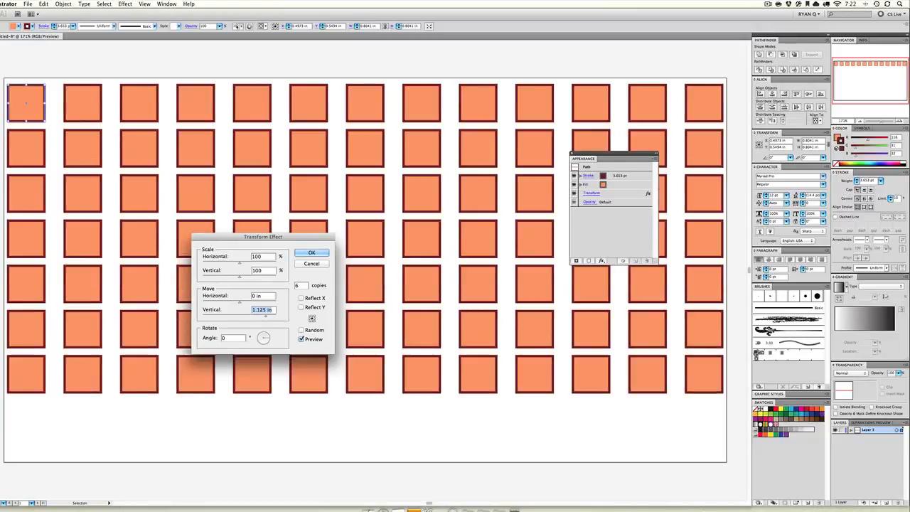
key(Return)
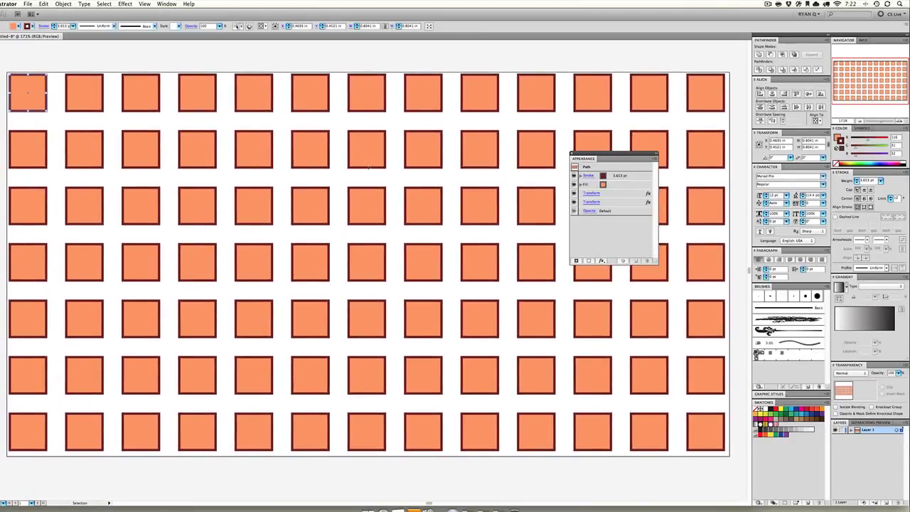
Delete the grid of squares and draw a new square about 4.57 in wide near the artboard's middle
key(Delete)
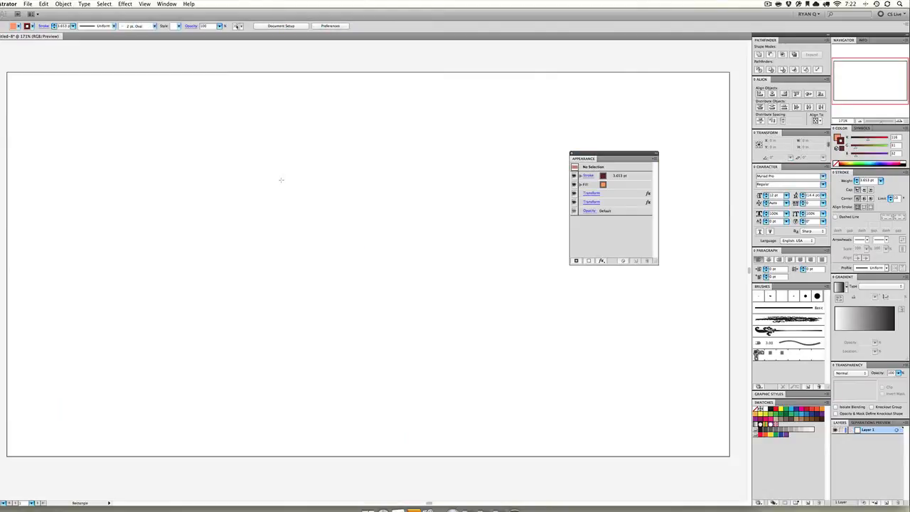
drag(280, 180, 490, 391)
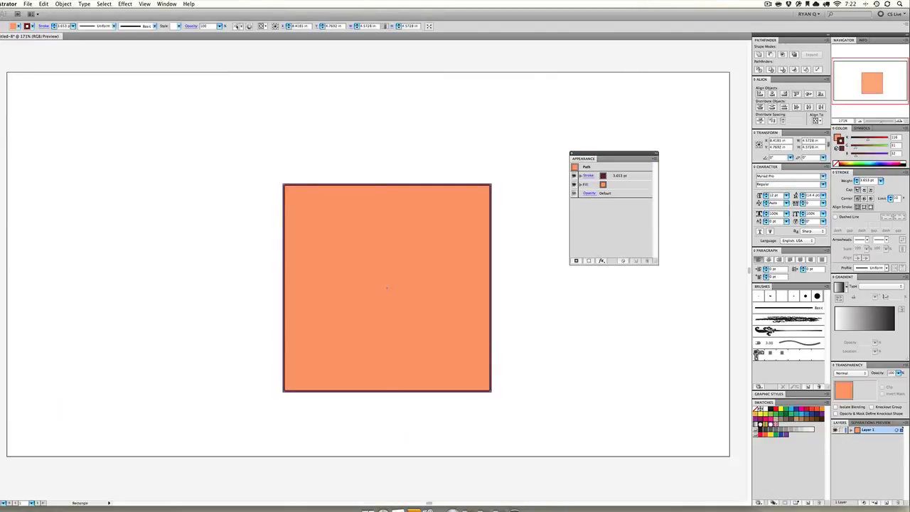
key(v)
Set the new square's stroke weight to 20 pt and move the square slightly up and to the left
click(880, 181)
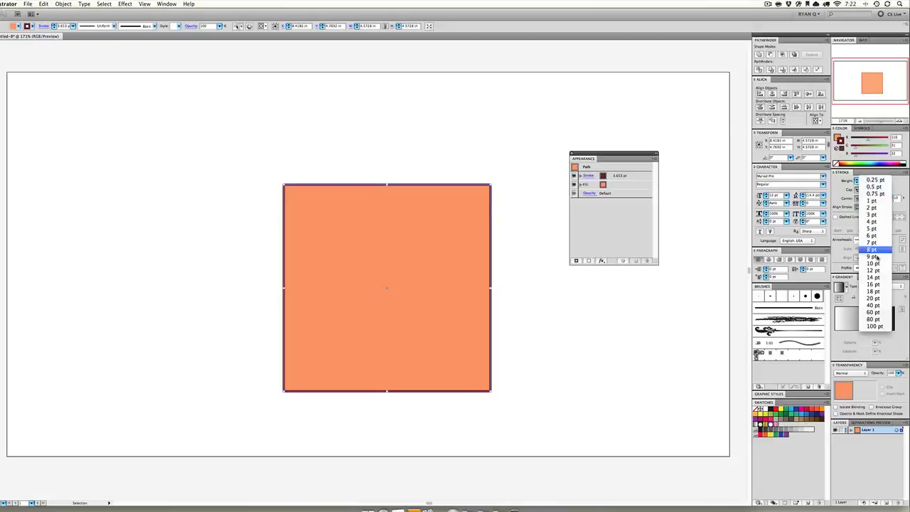
click(873, 300)
drag(395, 271, 368, 230)
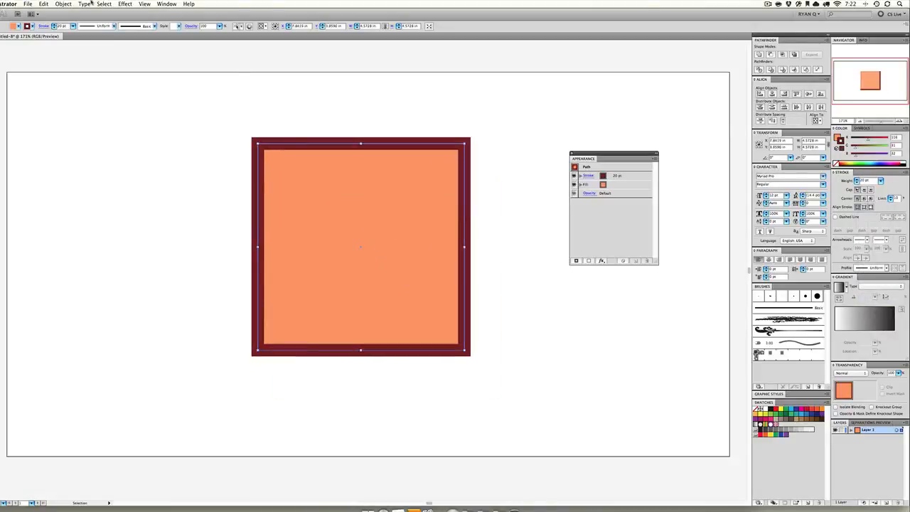
Start a Drop Shadow effect on the square with preview on, keeping its settings window clear of the artwork
click(129, 5)
mouse_move(164, 82)
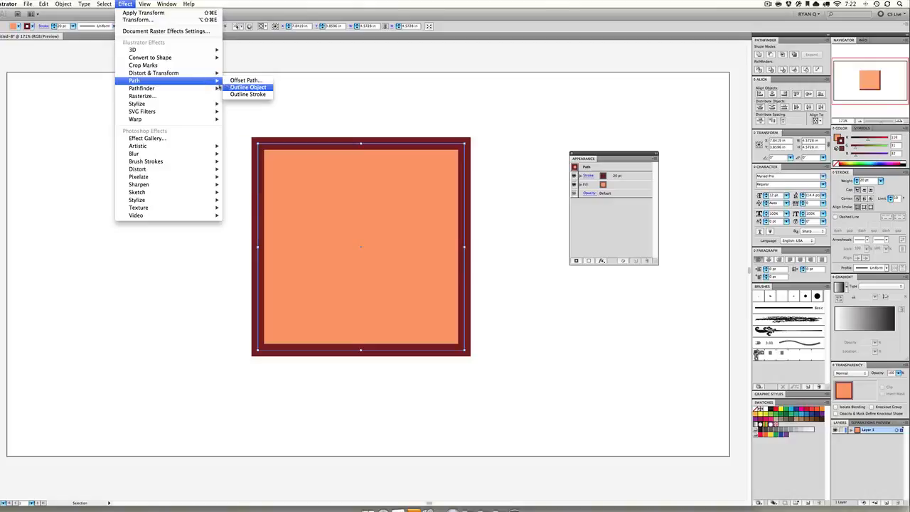
mouse_move(202, 89)
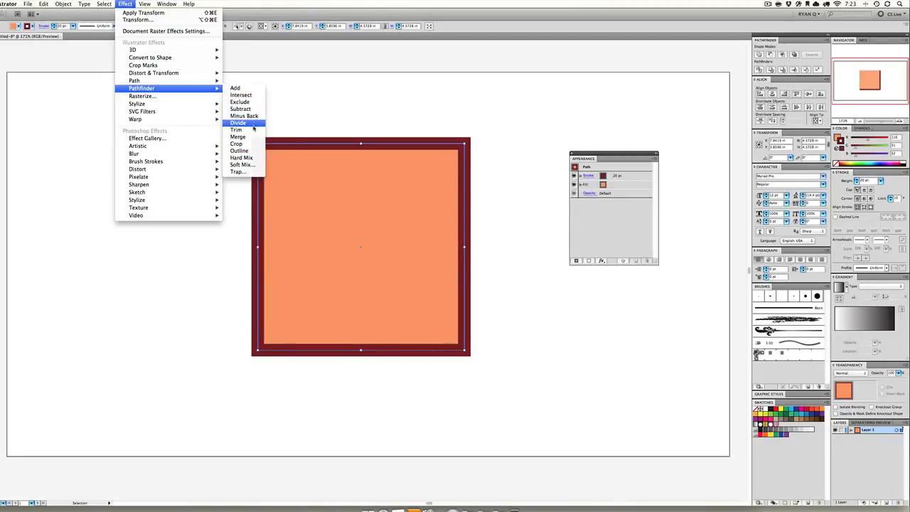
mouse_move(207, 105)
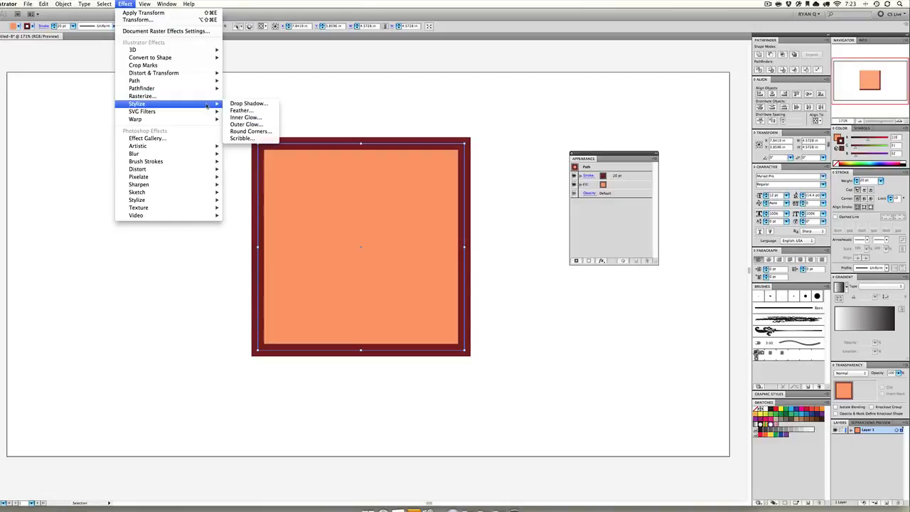
click(245, 103)
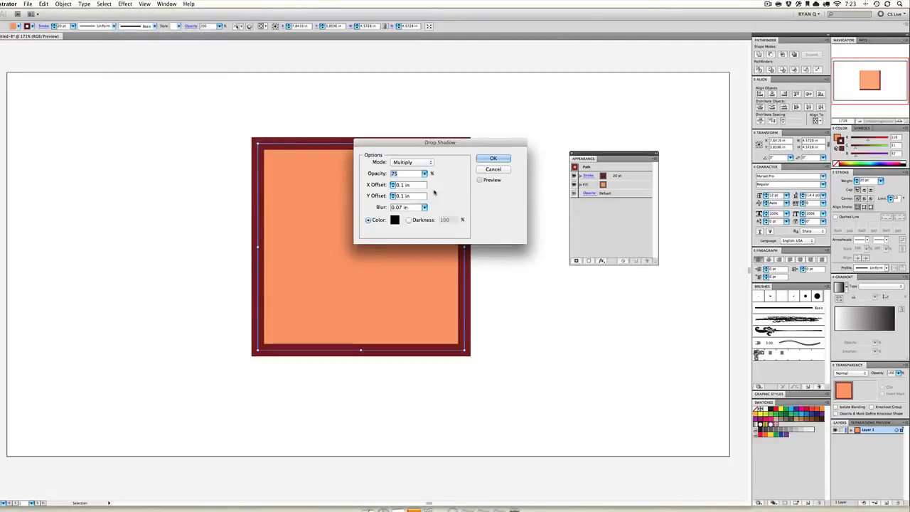
click(480, 179)
drag(465, 143, 566, 55)
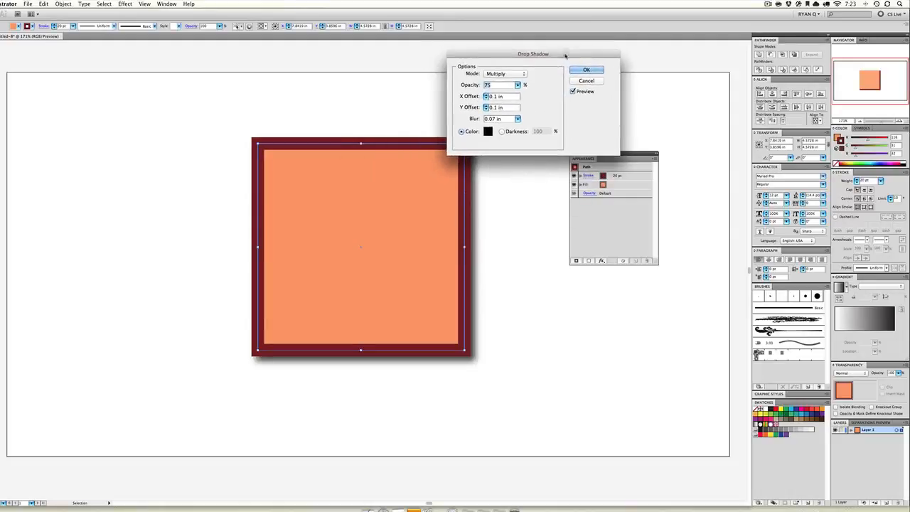
Set the drop shadow's blur to 0.58 in and its X offset to 0.25 in
click(517, 118)
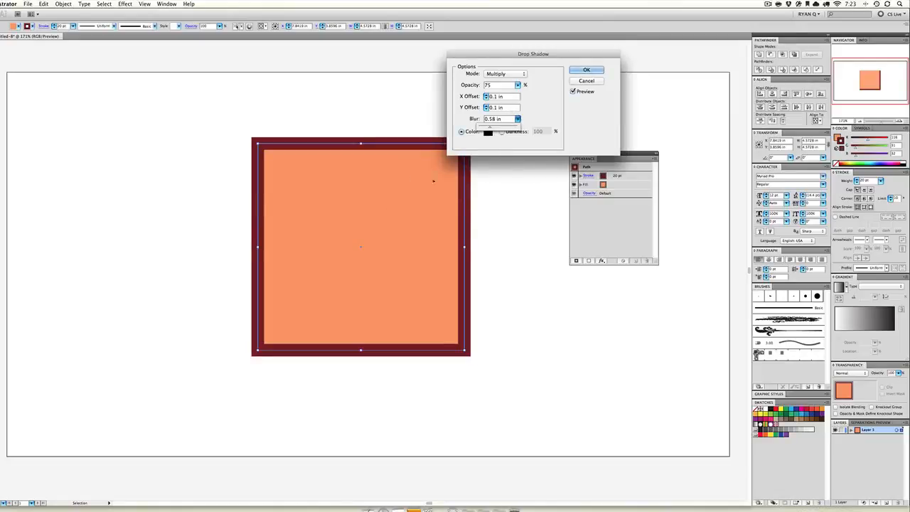
click(511, 111)
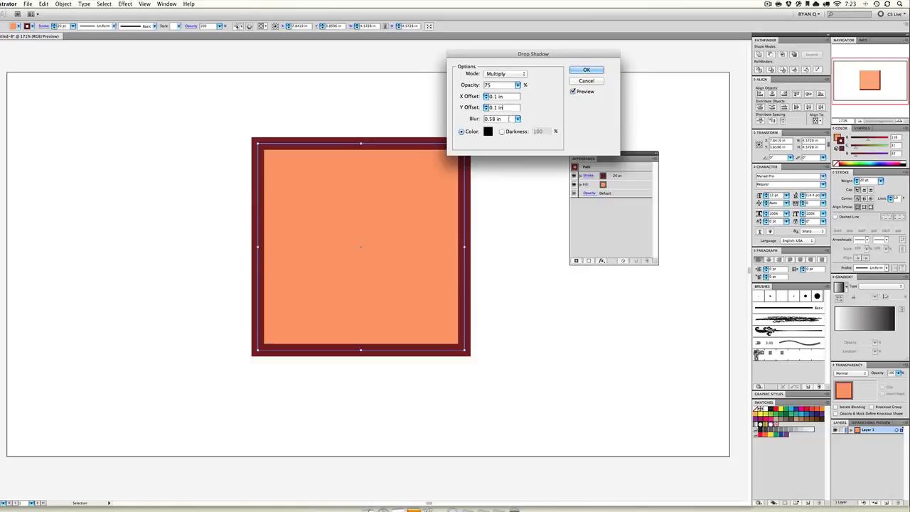
double_click(508, 97)
key(Up)
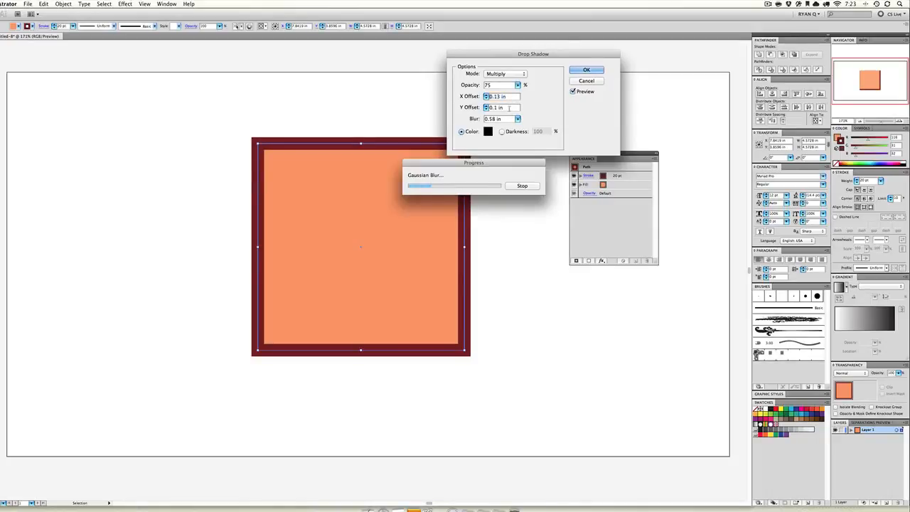
key(Up)
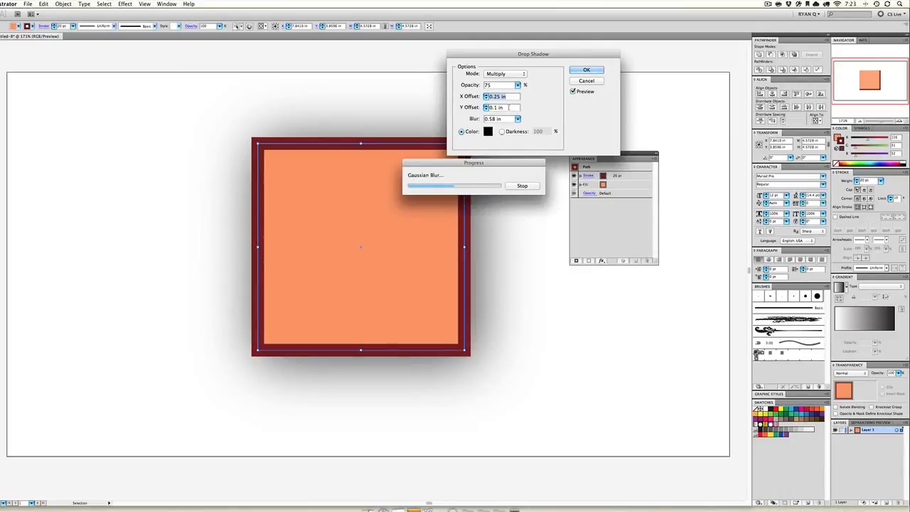
Set the drop shadow's Y offset to 0.38 in and reduce its blur to 0.25 in
double_click(509, 107)
key(Up)
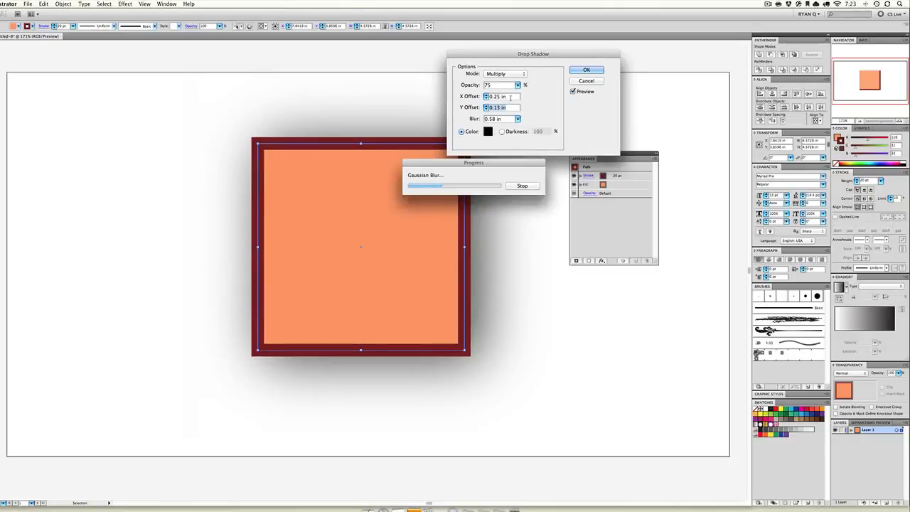
key(Up)
key(Up)
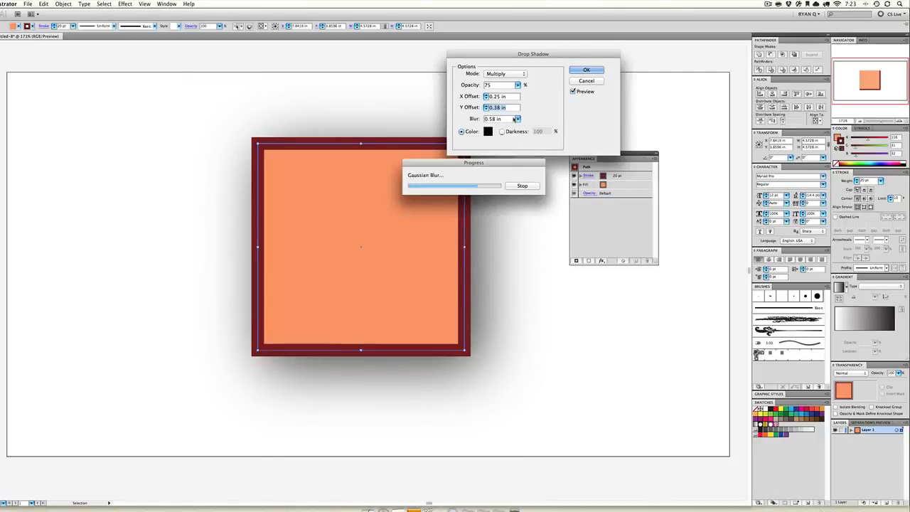
key(Tab)
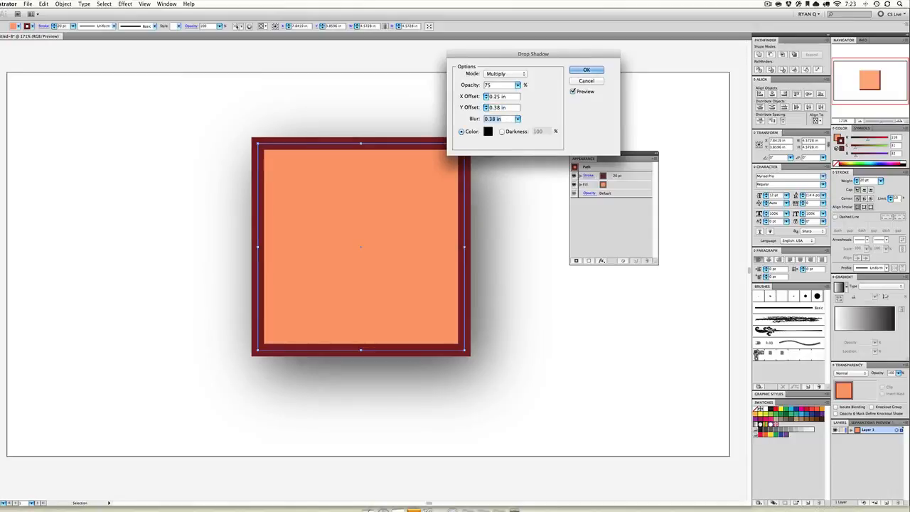
key(Down)
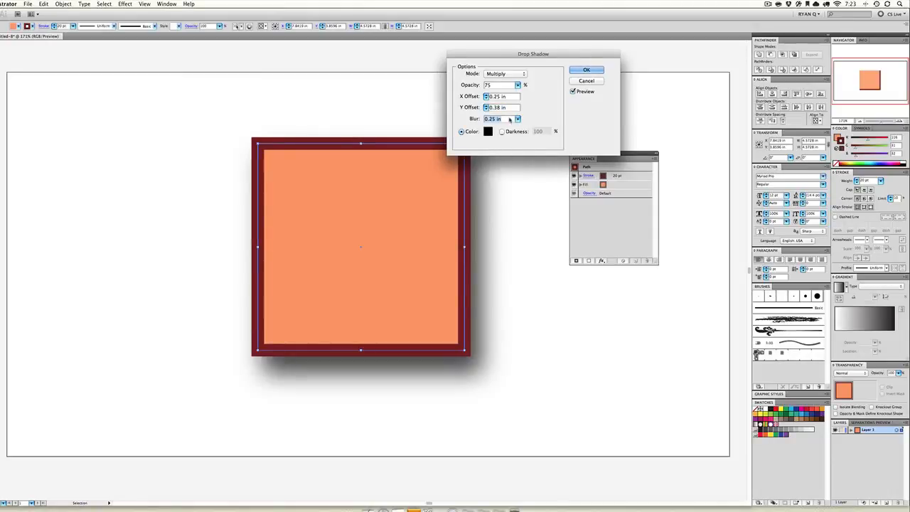
Keep the shadow's Multiply blending mode and lower its opacity to 29%
click(523, 74)
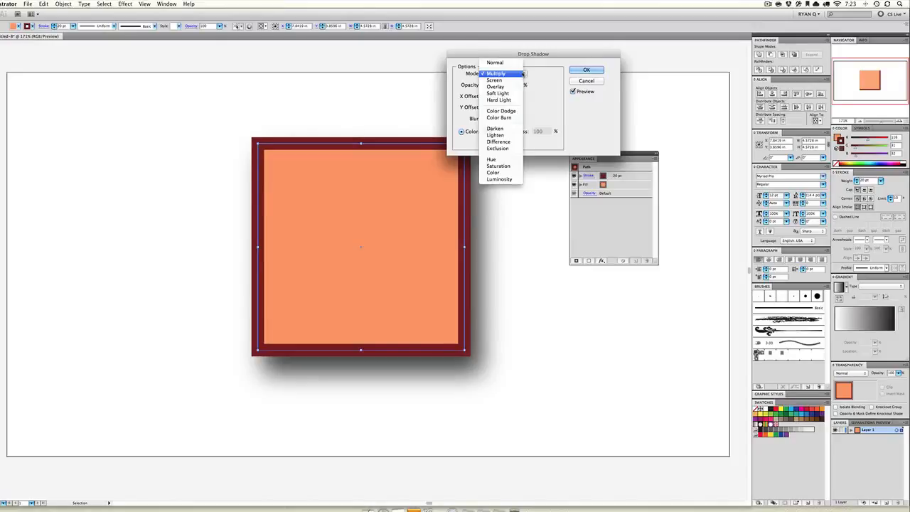
click(557, 81)
click(517, 85)
drag(507, 93, 489, 95)
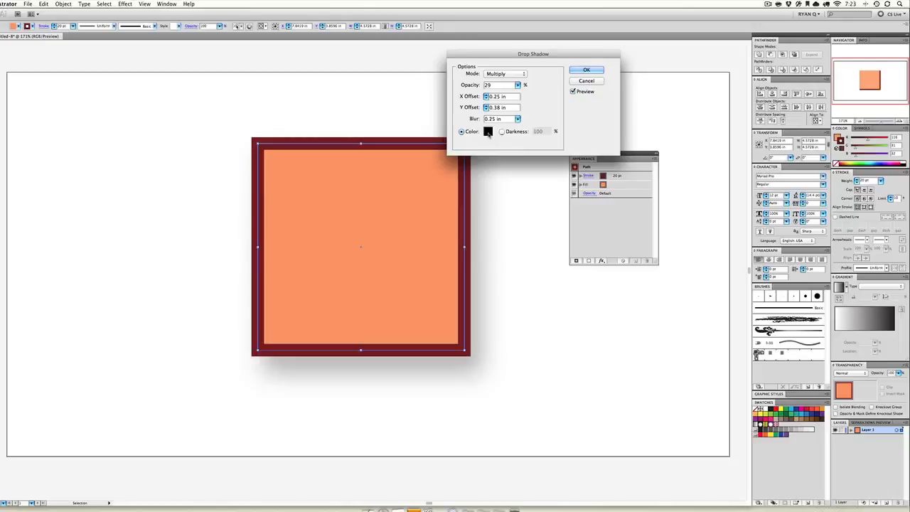
Change the shadow color to red CC0000, apply the Drop Shadow effect and deselect the square
click(489, 132)
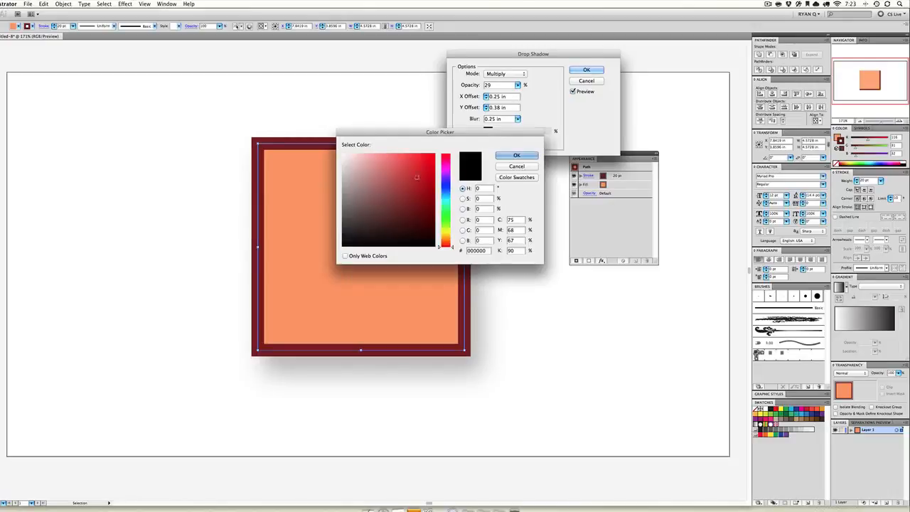
click(509, 157)
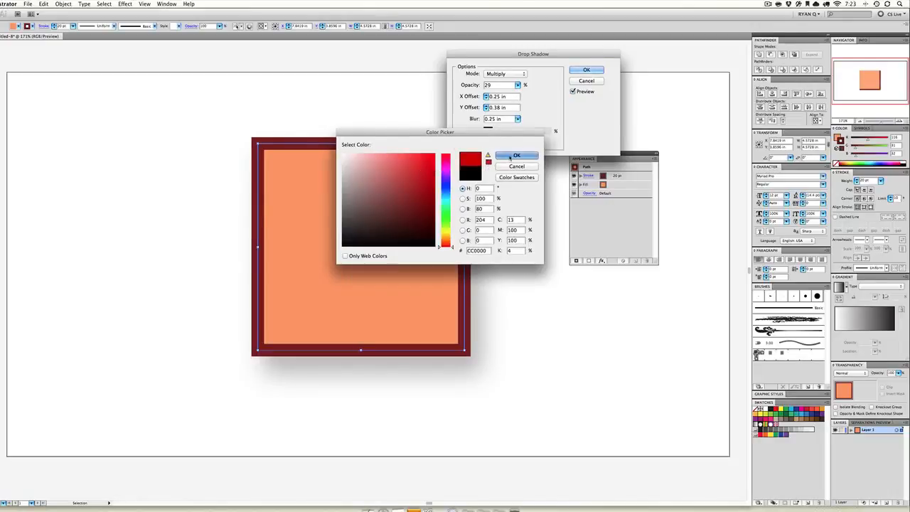
click(587, 70)
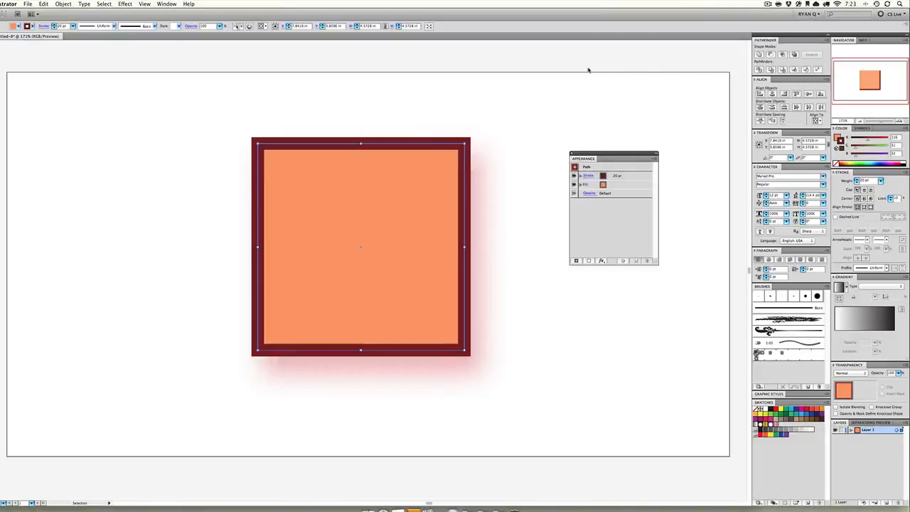
click(496, 192)
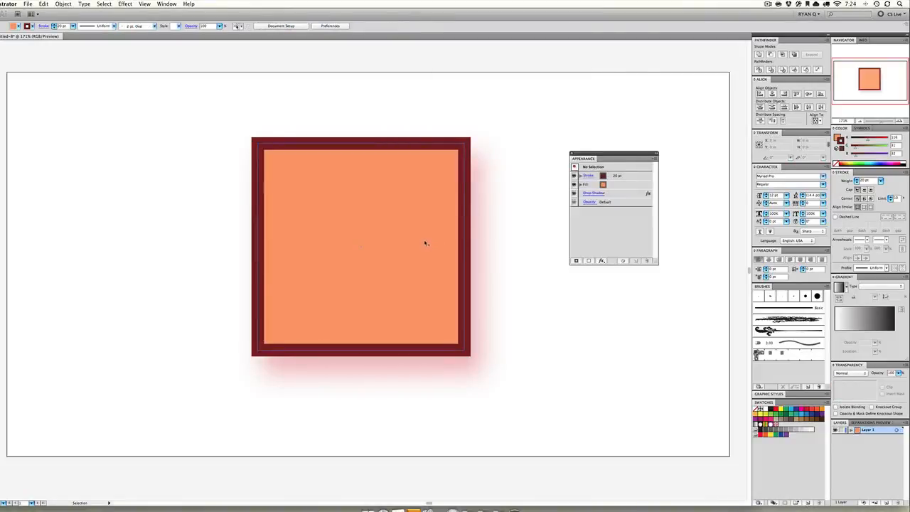
Duplicate the shadowed square into a diagonal cascade of four, sending the lower-right copy behind the original
drag(425, 244, 502, 305)
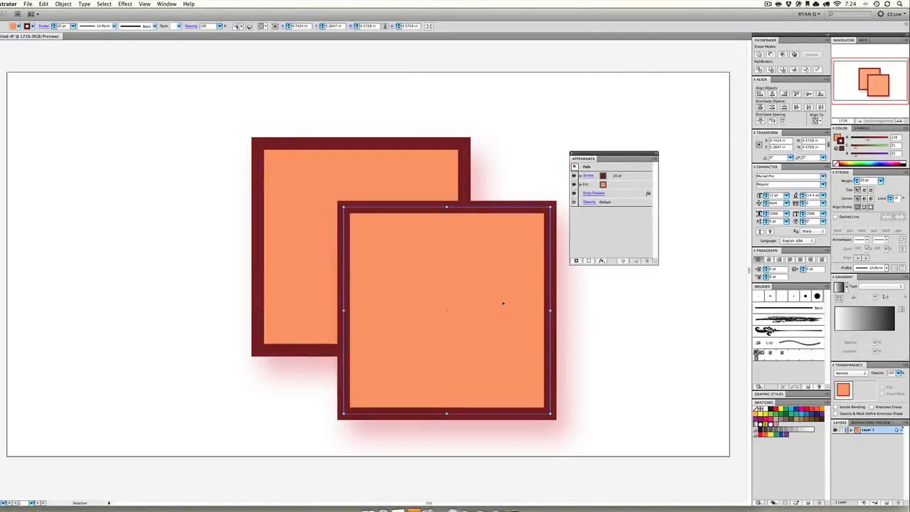
key(super+bracketleft)
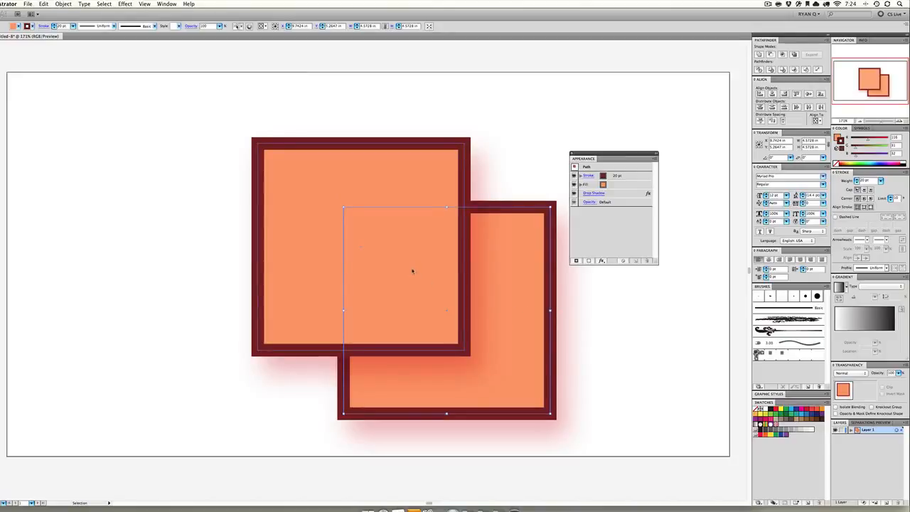
click(423, 277)
drag(422, 276, 241, 157)
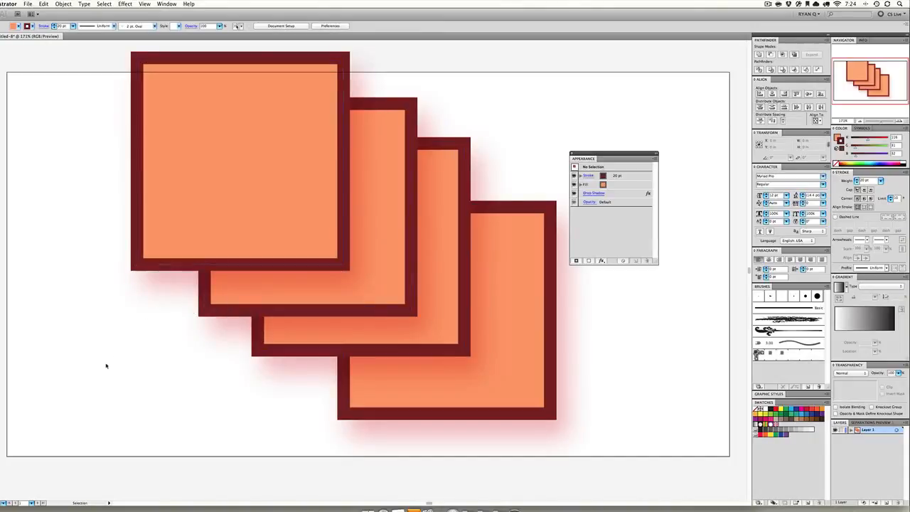
Delete the extra squares and move the remaining shadowed square to the middle of the artboard
drag(117, 386, 504, 301)
scroll(504, 301, up, 1)
key(Delete)
drag(288, 203, 435, 306)
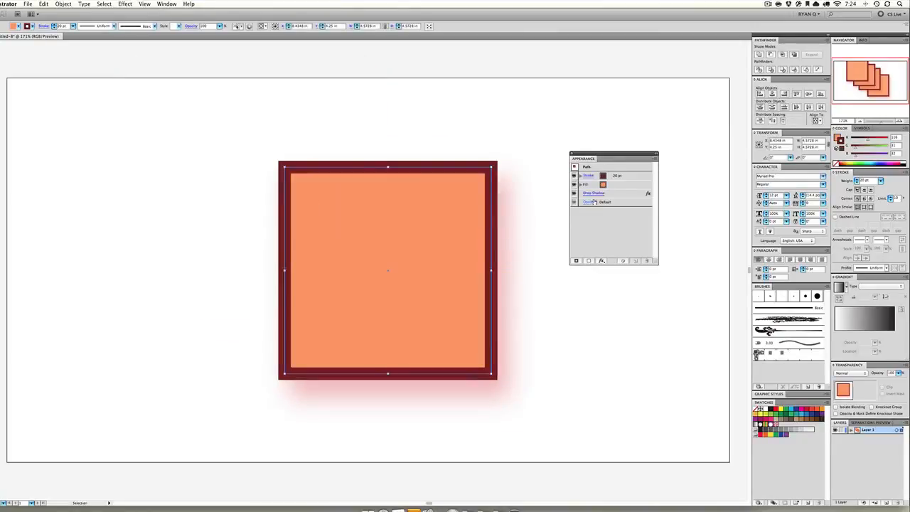
Undo the accidental deletion of the square and remove only its Drop Shadow effect
key(Delete)
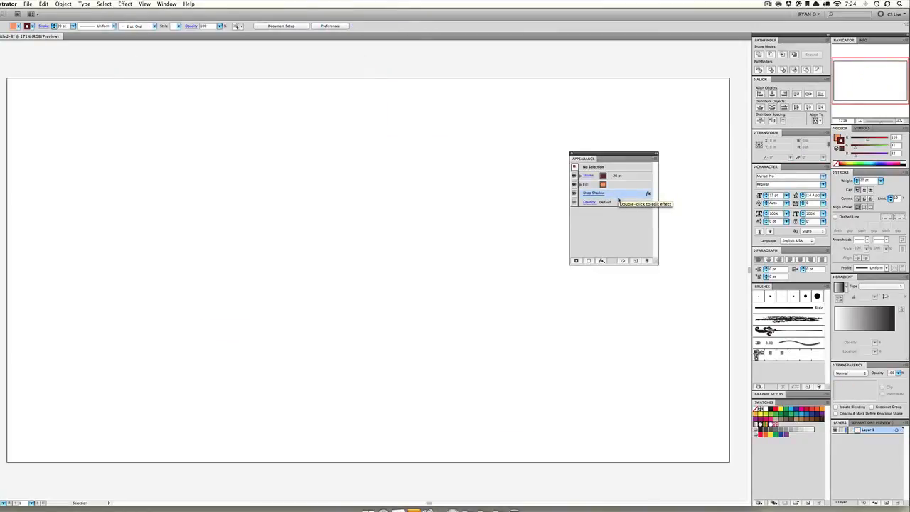
key(super+z)
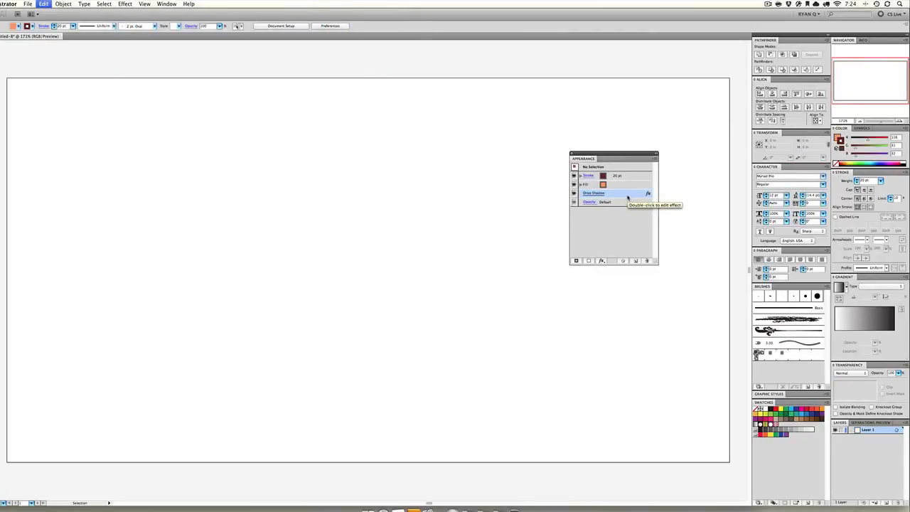
click(647, 261)
click(140, 4)
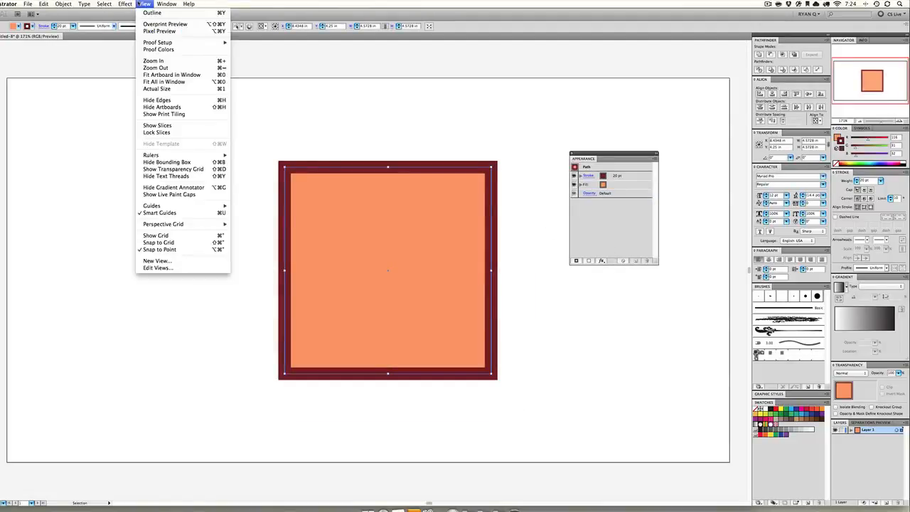
mouse_move(125, 3)
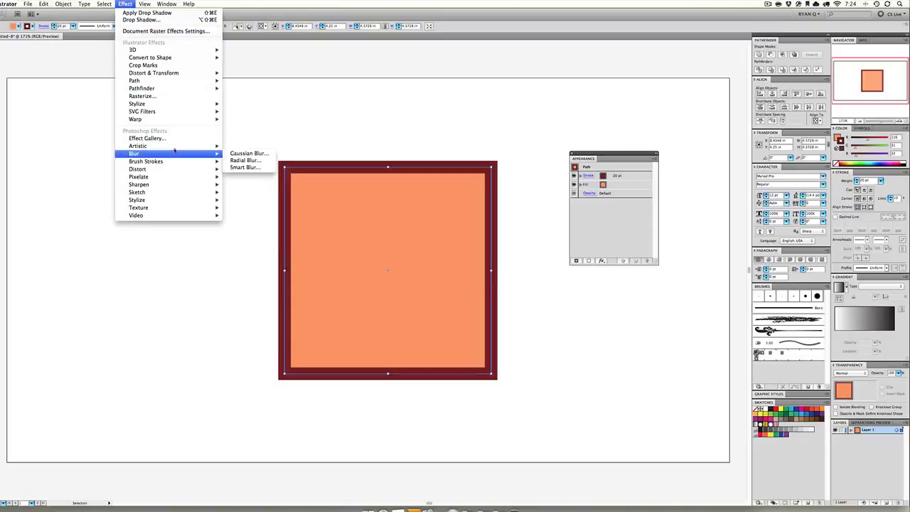
mouse_move(179, 148)
mouse_move(184, 107)
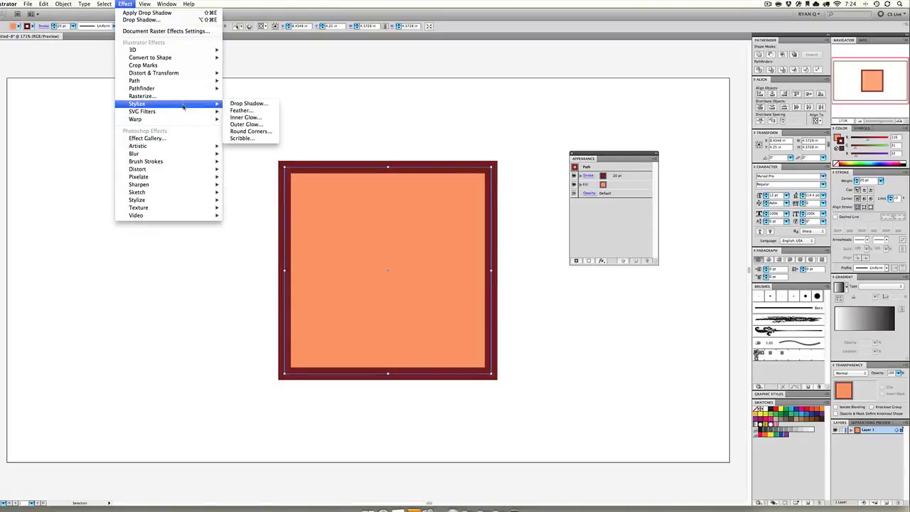
click(258, 136)
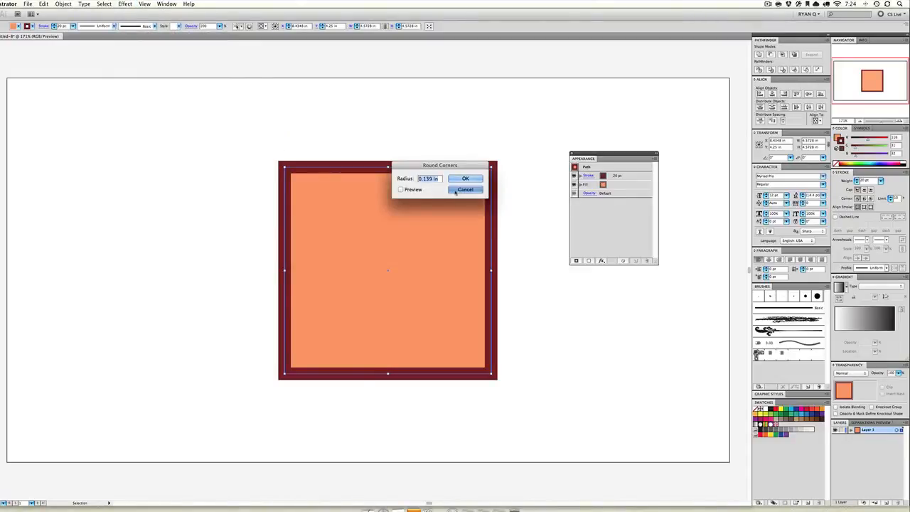
click(459, 179)
Draw a rounded rectangle about 1.83 by 1.62 in near the artboard's upper-left corner and stretch it horizontally to the large square's edge
drag(0, 104, 130, 202)
key(v)
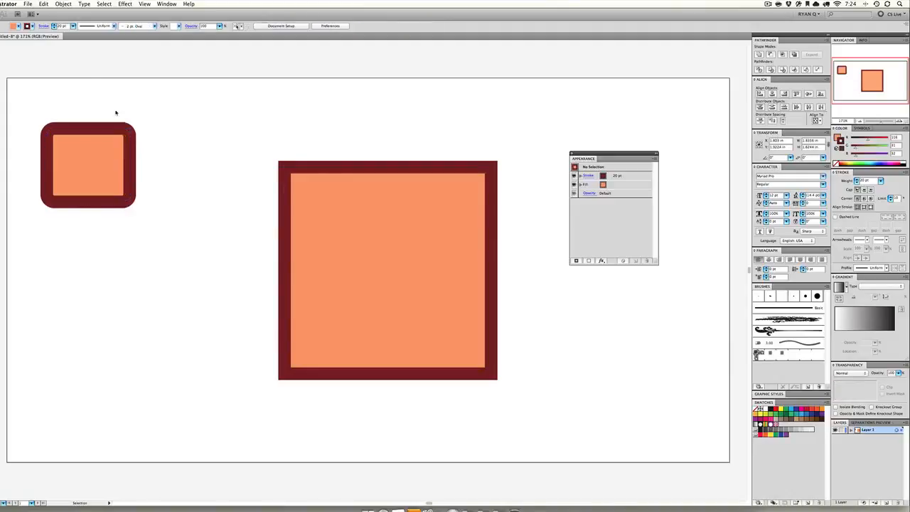
drag(130, 165, 288, 165)
click(313, 117)
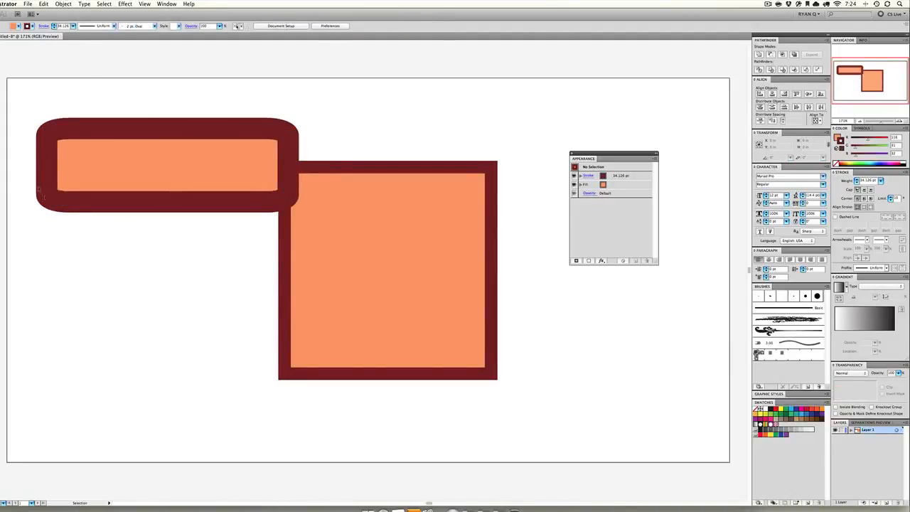
Delete the drawn rounded rectangle and apply a Round Corners effect with a 0.25 in radius to the large square
click(180, 172)
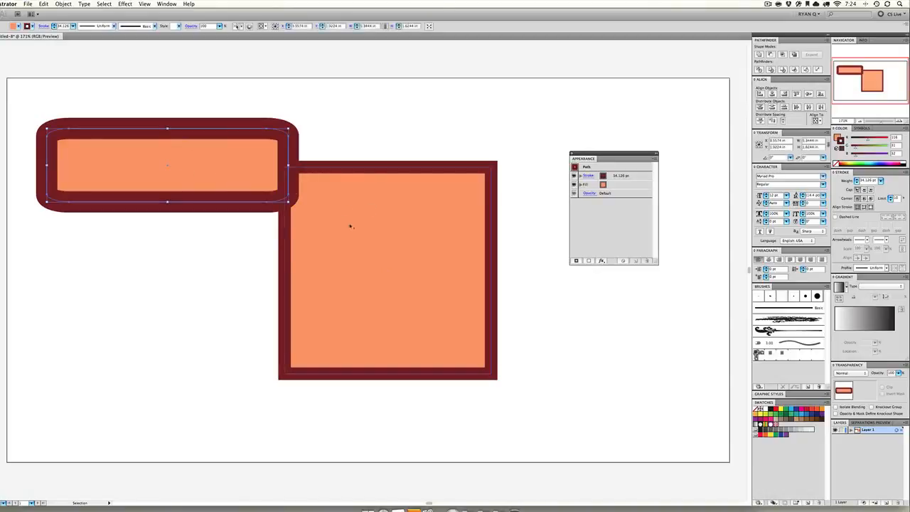
key(Delete)
click(354, 229)
click(125, 3)
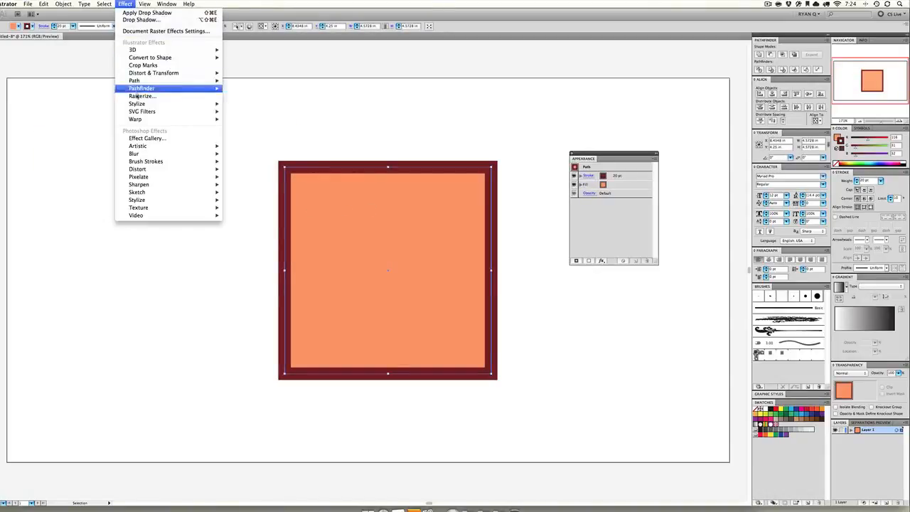
mouse_move(138, 104)
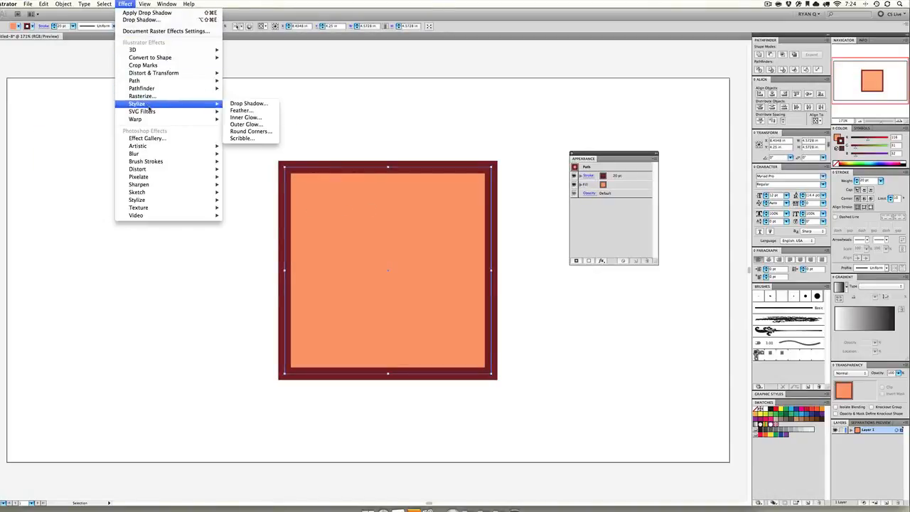
click(256, 132)
click(411, 189)
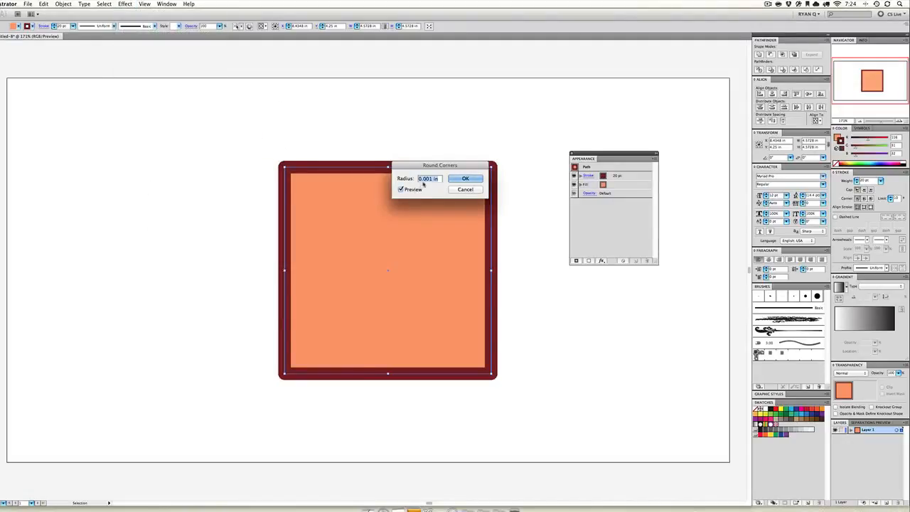
text(0.25)
key(Tab)
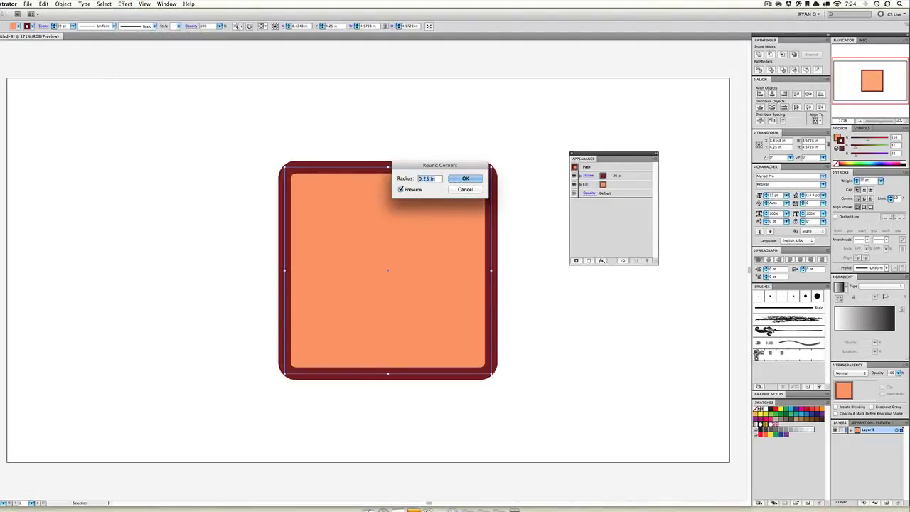
click(462, 181)
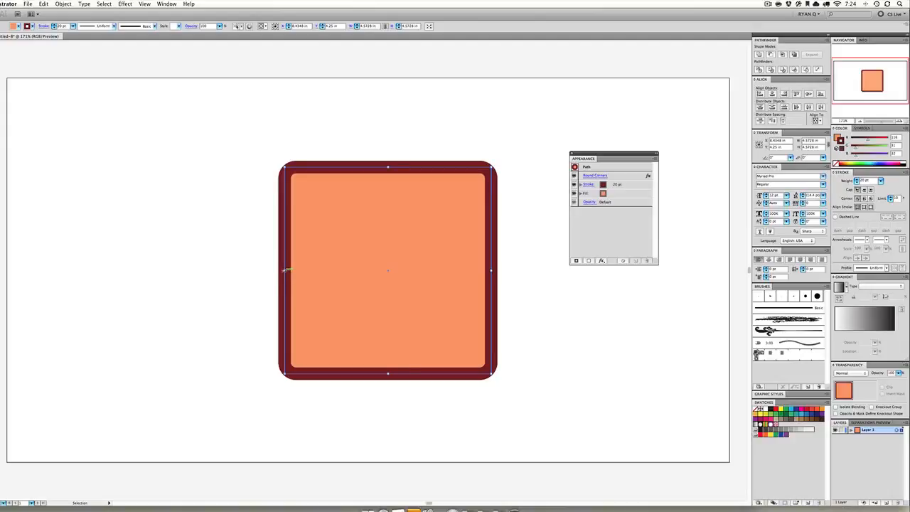
Resize the round-cornered square into a wide, flat bar and undo both size changes
drag(286, 270, 64, 270)
click(157, 152)
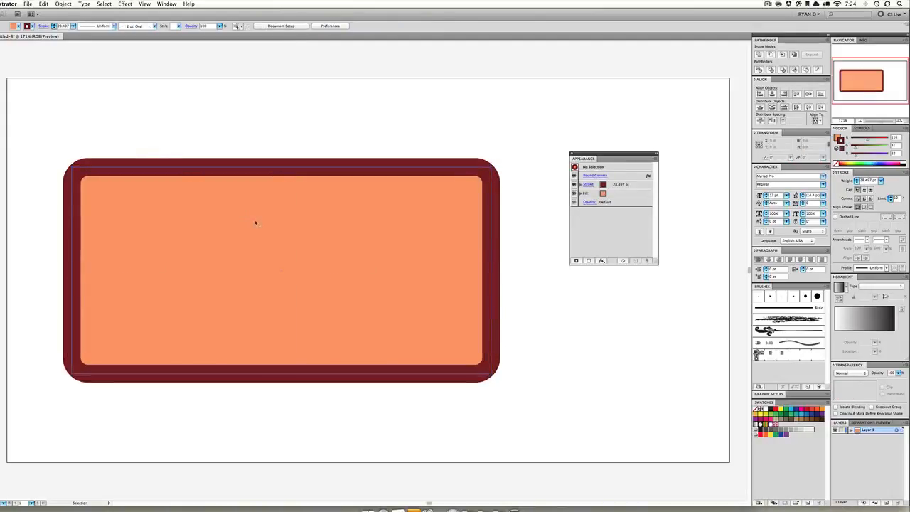
click(294, 223)
drag(284, 166, 291, 300)
click(291, 301)
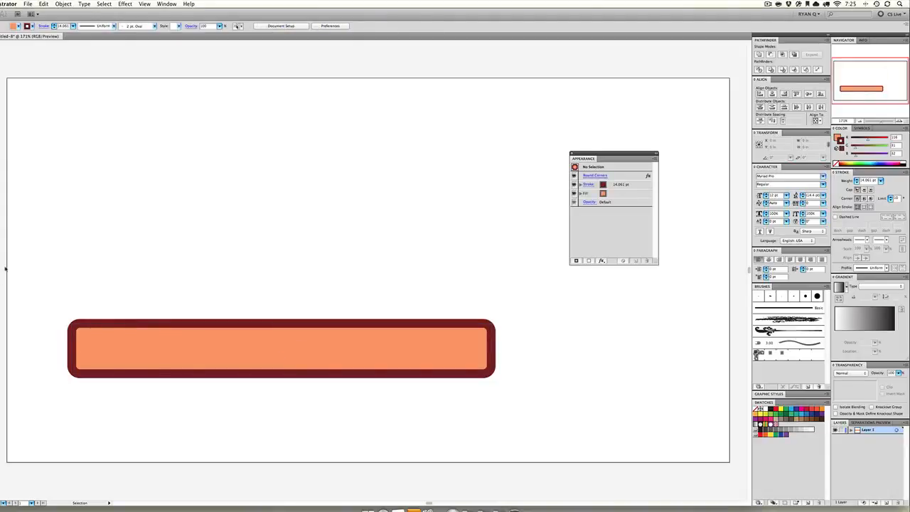
key(super+z)
key(super+z)
Apply a Scribble effect with -0.76 in path overlap, 0.49 in variation and 0.08 in stroke width to the square, and undo it
click(119, 4)
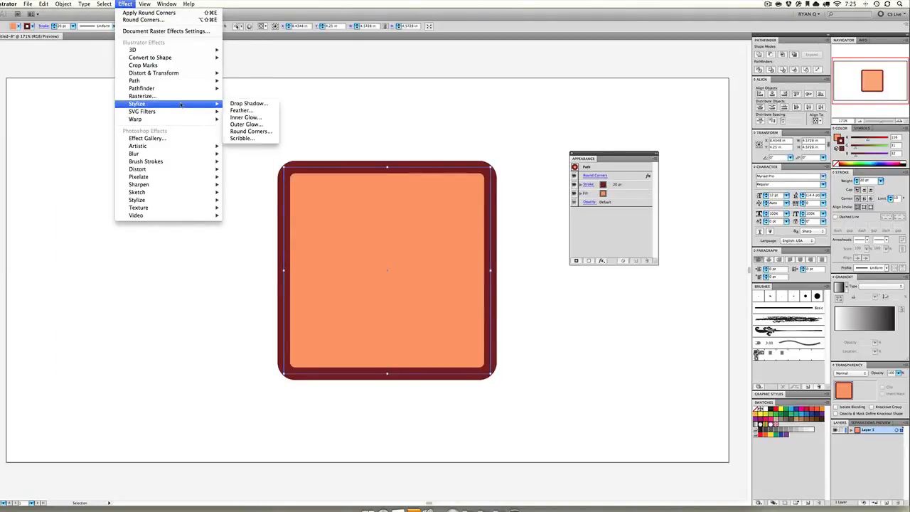
click(243, 138)
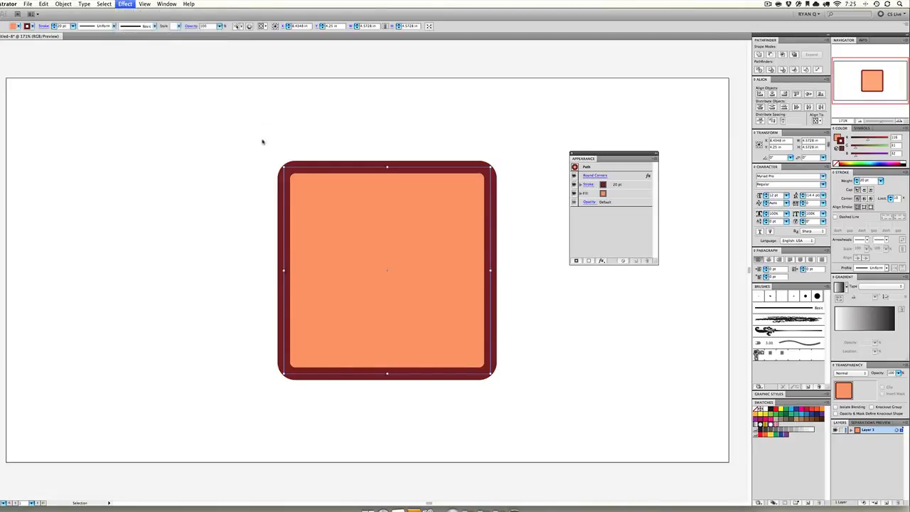
drag(462, 131, 638, 69)
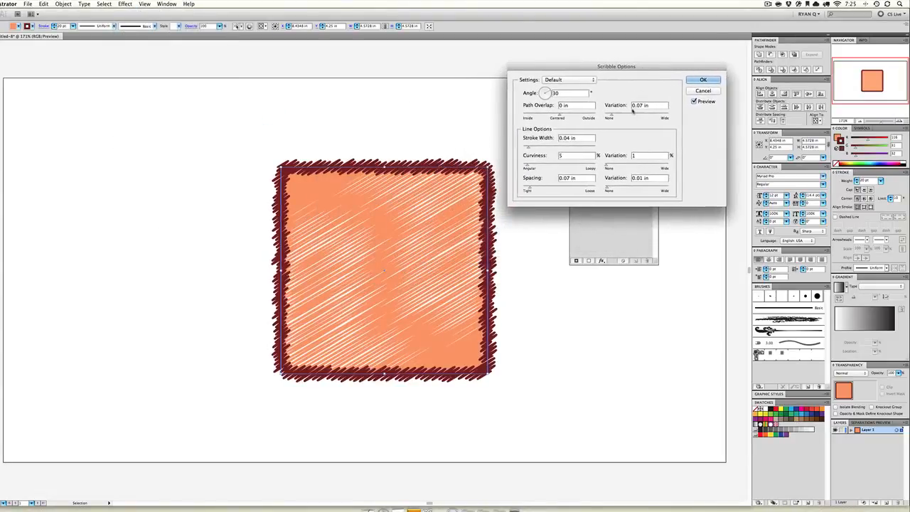
mouse_move(612, 115)
mouse_down()
mouse_move(621, 115)
mouse_move(546, 117)
mouse_move(532, 147)
mouse_up()
click(542, 147)
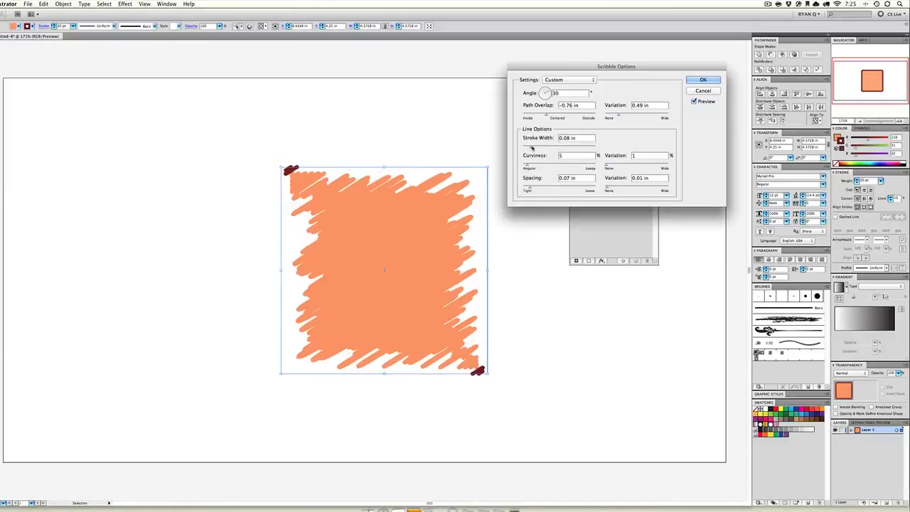
click(702, 80)
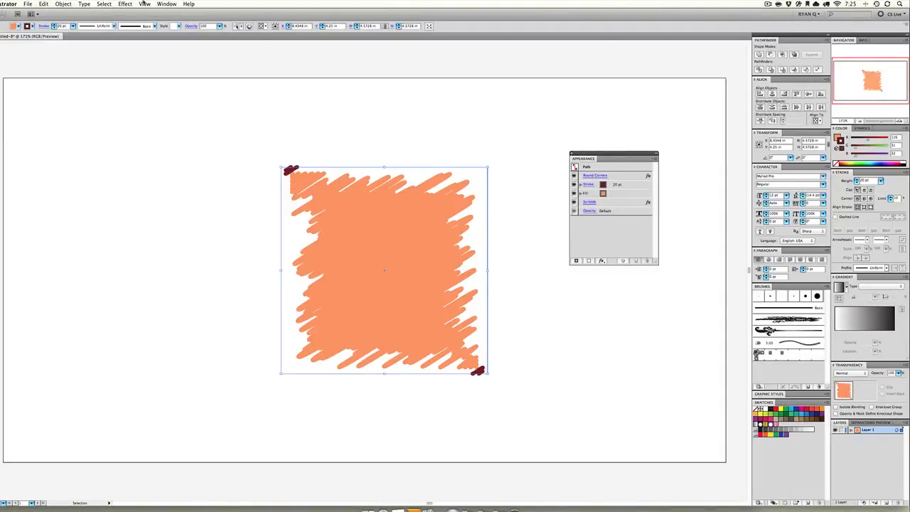
key(super+z)
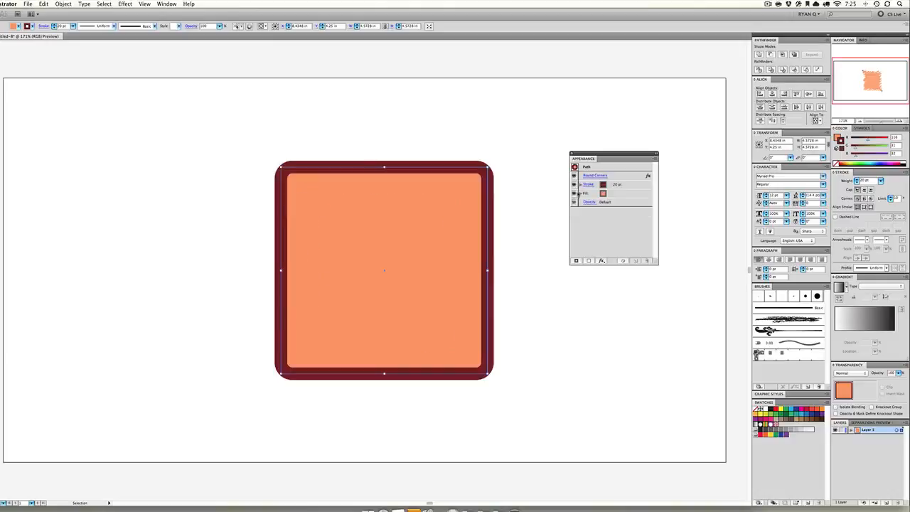
Start a horizontal Arc warp on the rounded square with preview on and set its bend to 48%
click(125, 3)
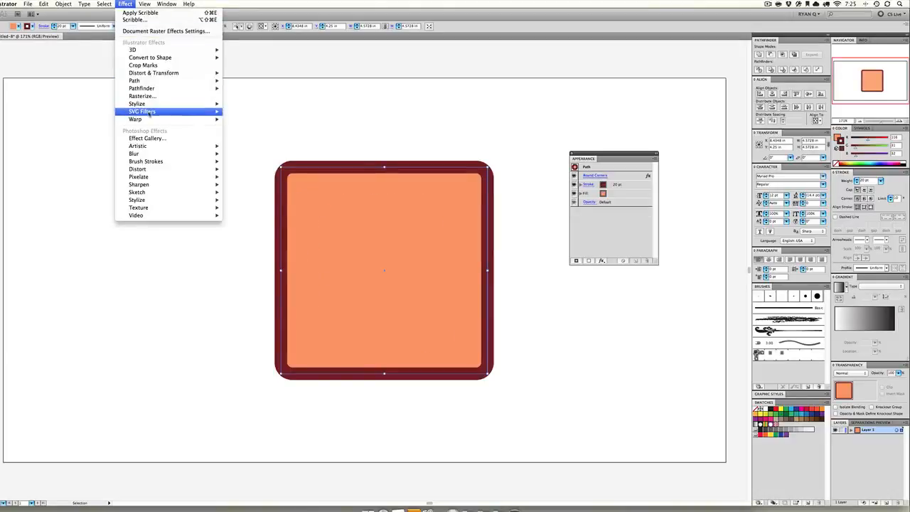
mouse_move(148, 112)
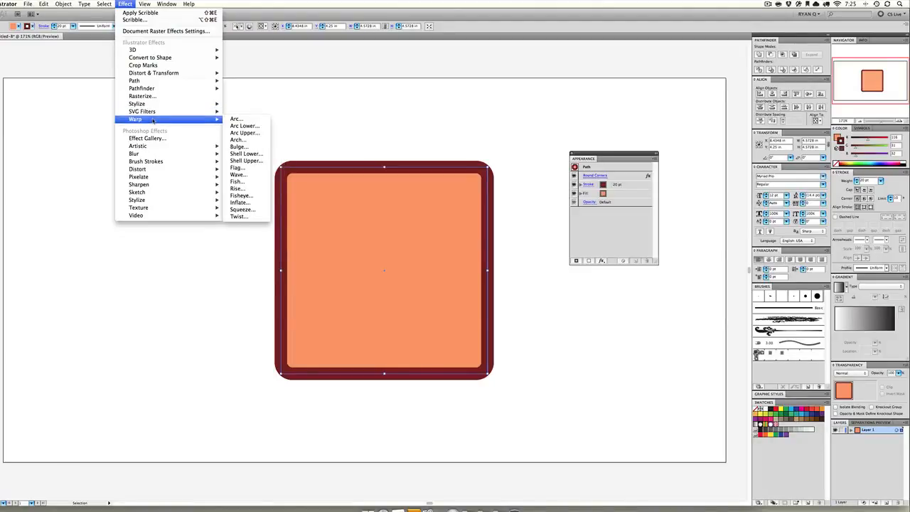
click(236, 119)
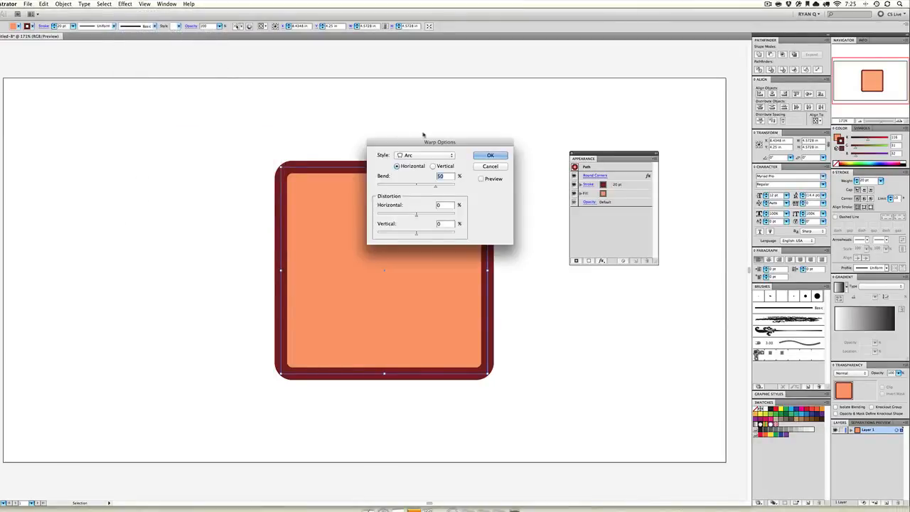
drag(424, 135, 85, 121)
click(148, 157)
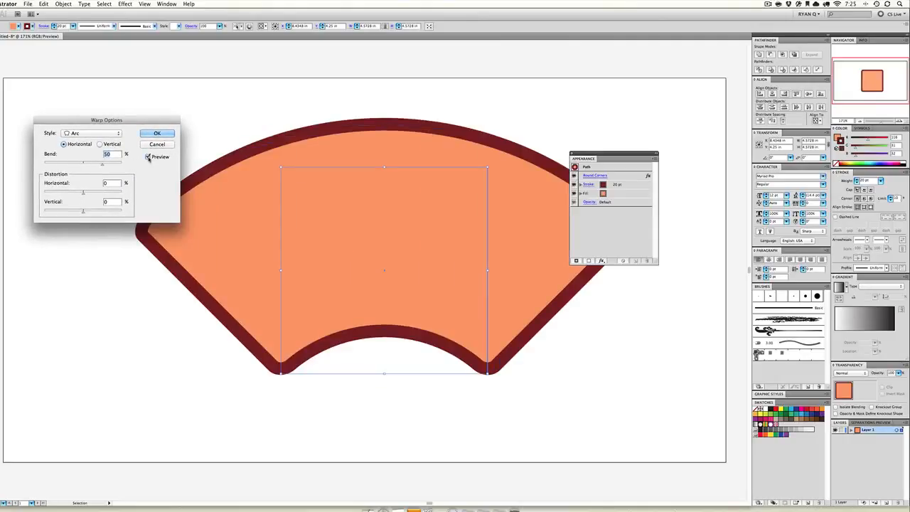
mouse_move(102, 163)
mouse_down()
mouse_move(54, 166)
mouse_move(101, 165)
mouse_up()
Change the warp style to Arc Upper and compare its horizontal and vertical orientations, leaving it vertical
click(92, 133)
click(99, 173)
click(107, 134)
click(89, 141)
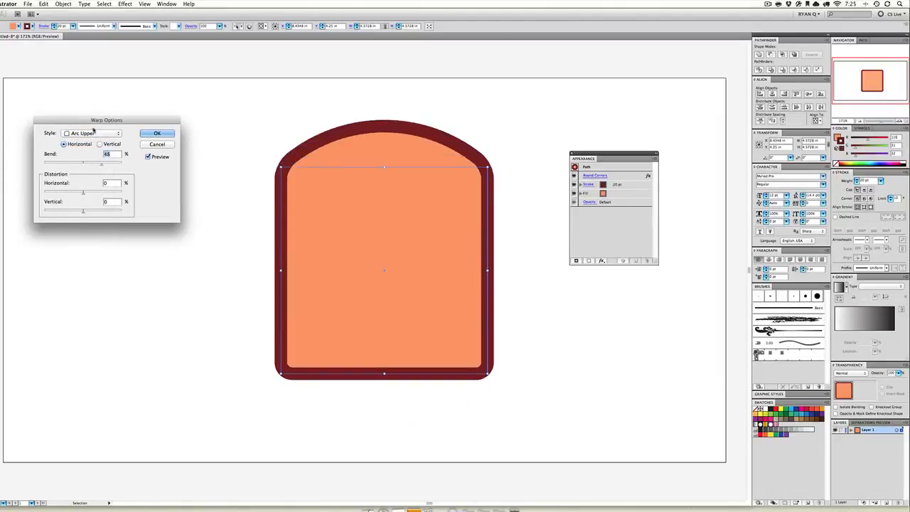
click(100, 145)
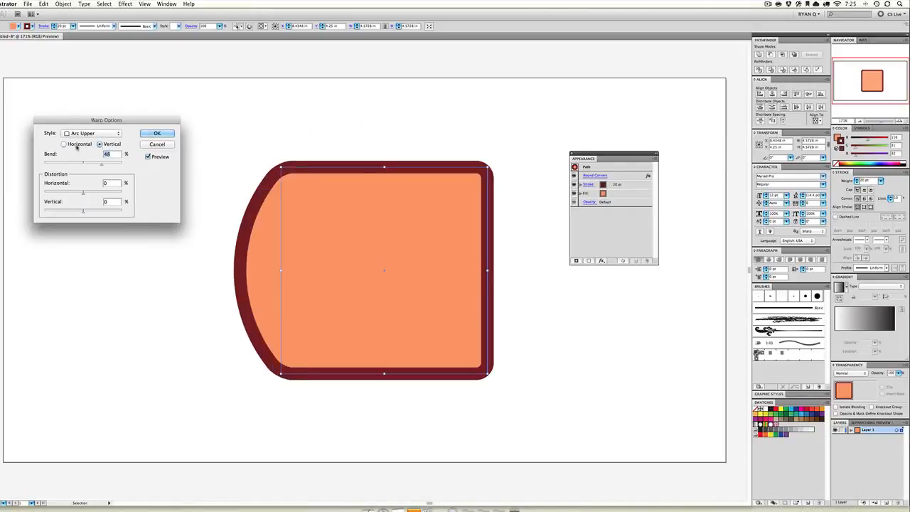
click(77, 148)
click(109, 145)
Set the bend to 36%, try distortions of -24% horizontal and -32% vertical, and reset both distortions to 0%
drag(99, 165, 69, 212)
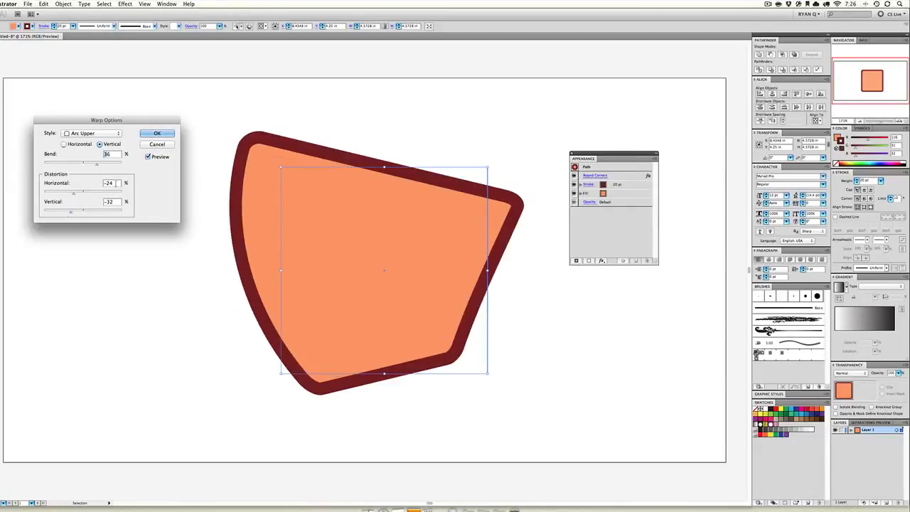
text(0)
key(Tab)
text(0)
key(Tab)
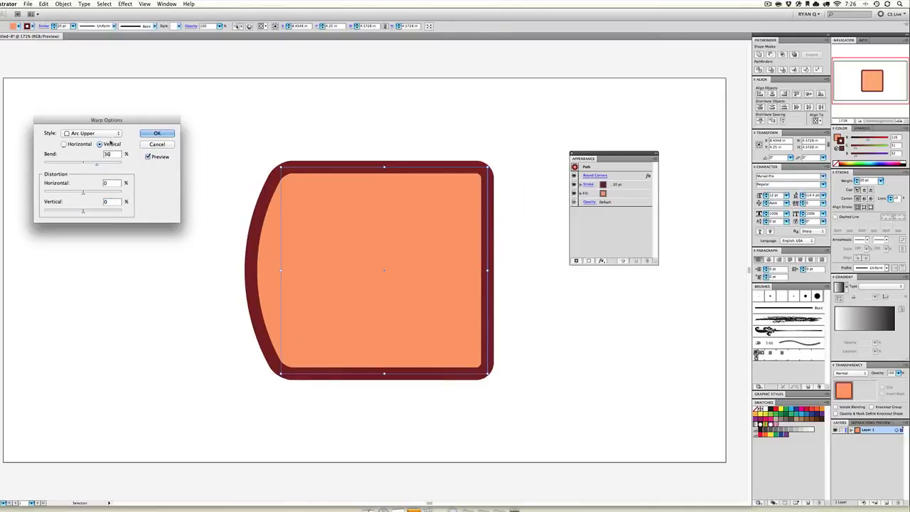
Set the warp orientation back to horizontal, change the style to Arch and adjust its bend
click(78, 144)
click(90, 133)
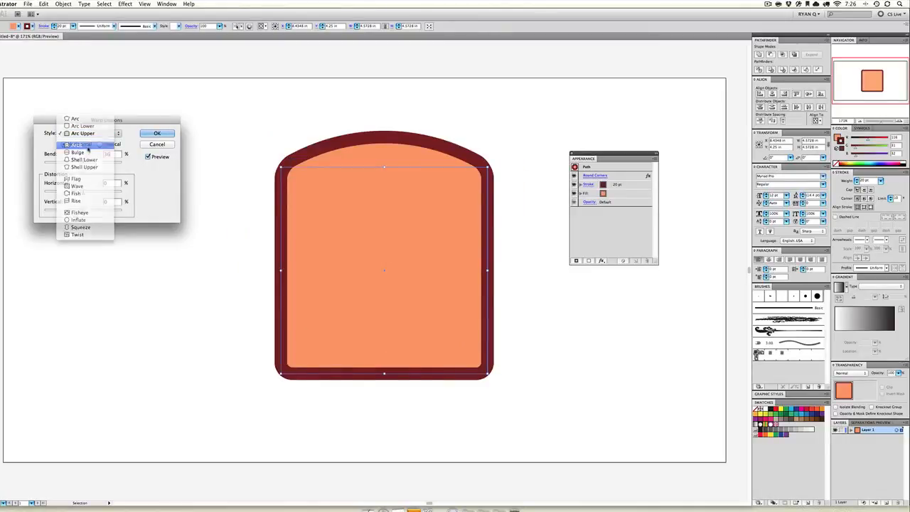
click(91, 143)
drag(81, 165, 107, 165)
Preview the Bulge warp with a 51% bend and the Shell Lower warp with a 27% bend
click(103, 133)
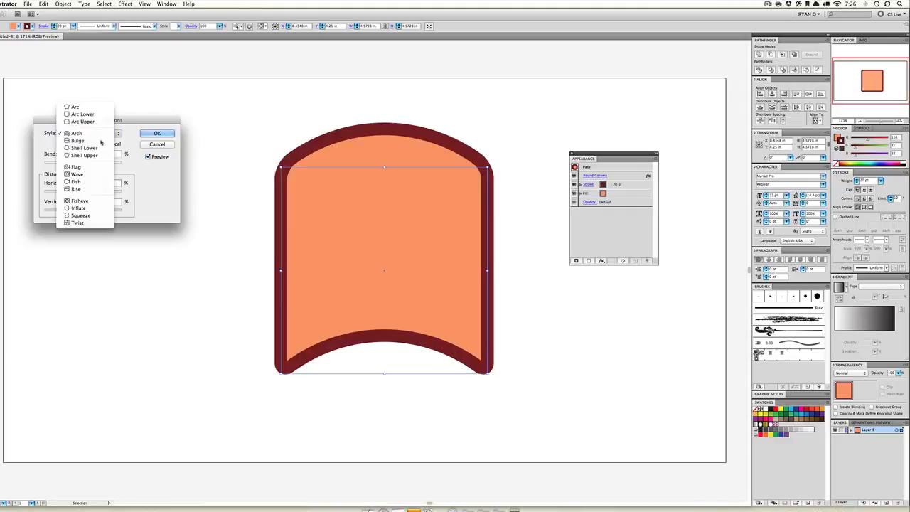
click(82, 140)
mouse_move(99, 165)
mouse_down()
mouse_move(62, 165)
mouse_move(110, 164)
mouse_up()
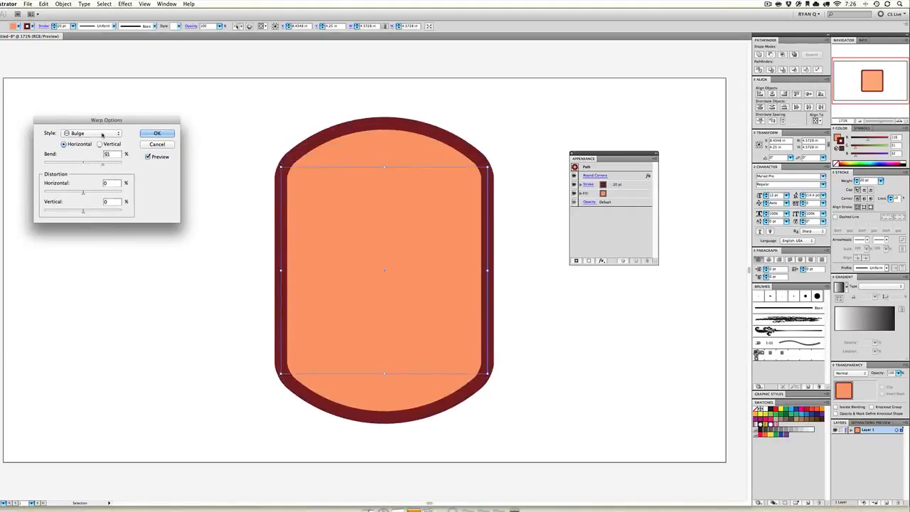
click(95, 134)
click(96, 140)
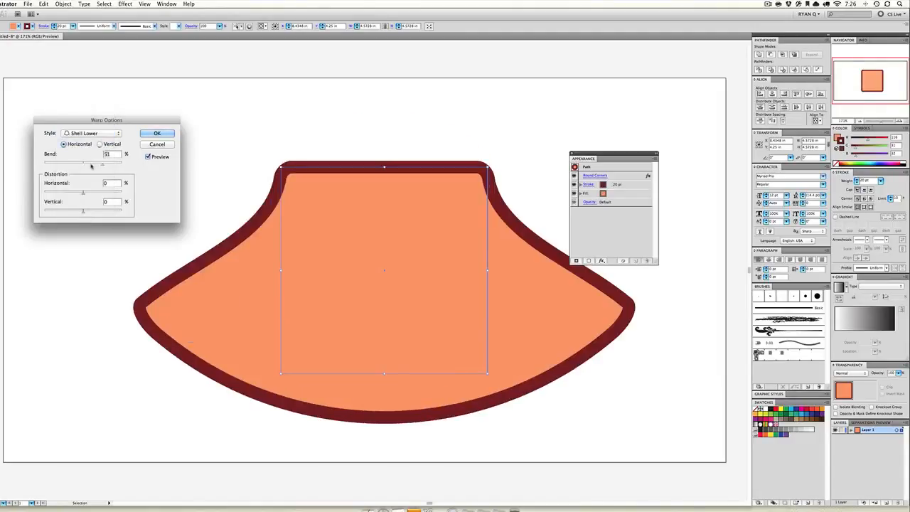
mouse_move(93, 165)
mouse_down()
mouse_move(54, 165)
mouse_move(108, 167)
mouse_move(80, 167)
mouse_move(94, 167)
mouse_up()
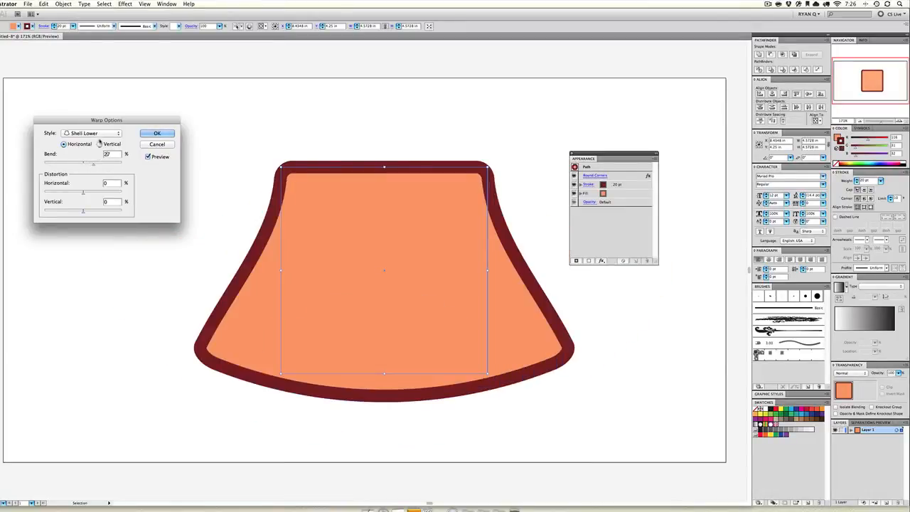
Change the warp style to Flag, try some distortion, reset both distortions to 0% and set the bend to 25%
click(101, 133)
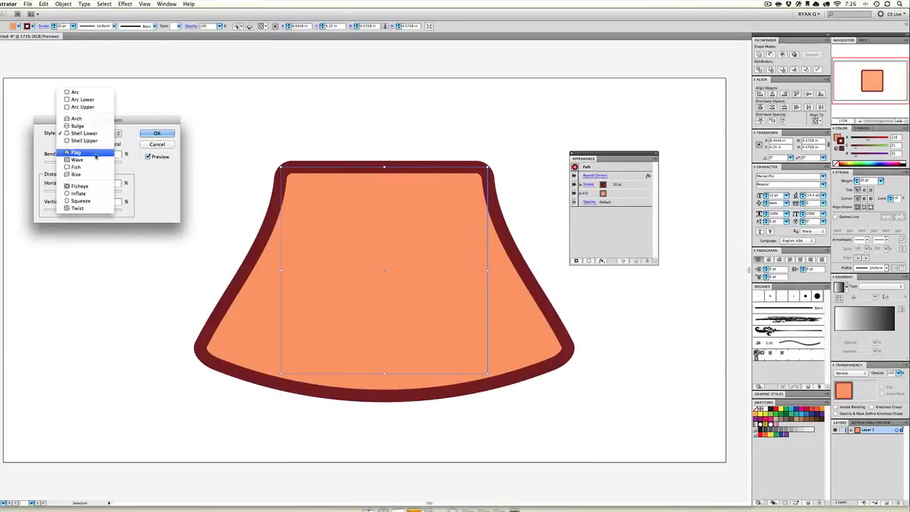
click(90, 152)
drag(94, 160, 86, 212)
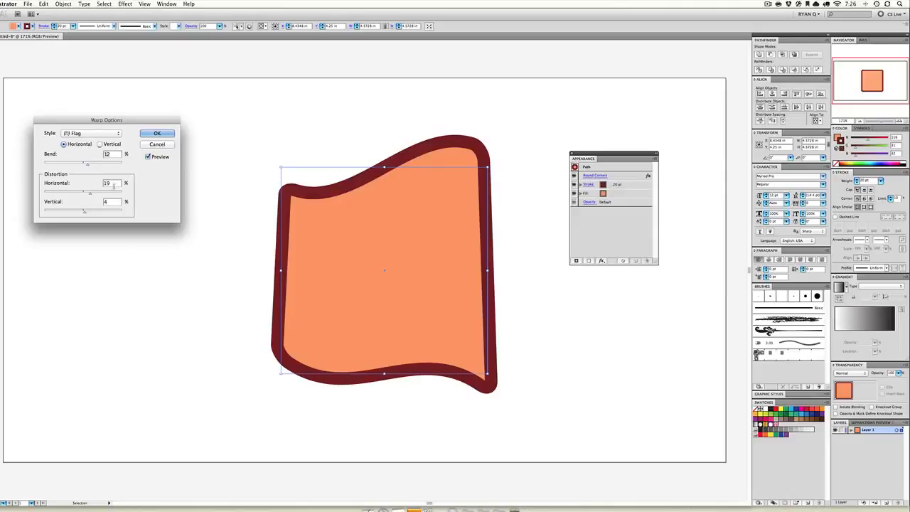
drag(111, 204, 94, 203)
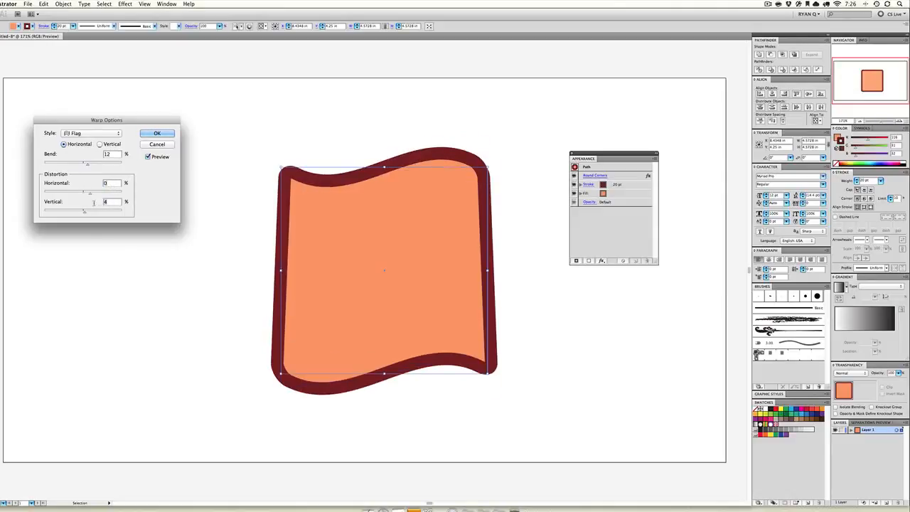
text(0)
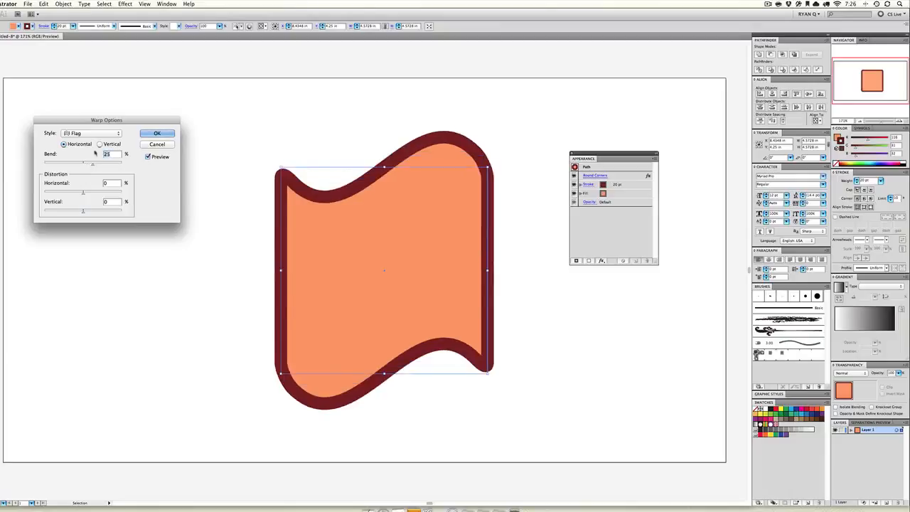
Change the warp style to Wave and vary its bend
click(98, 134)
click(97, 140)
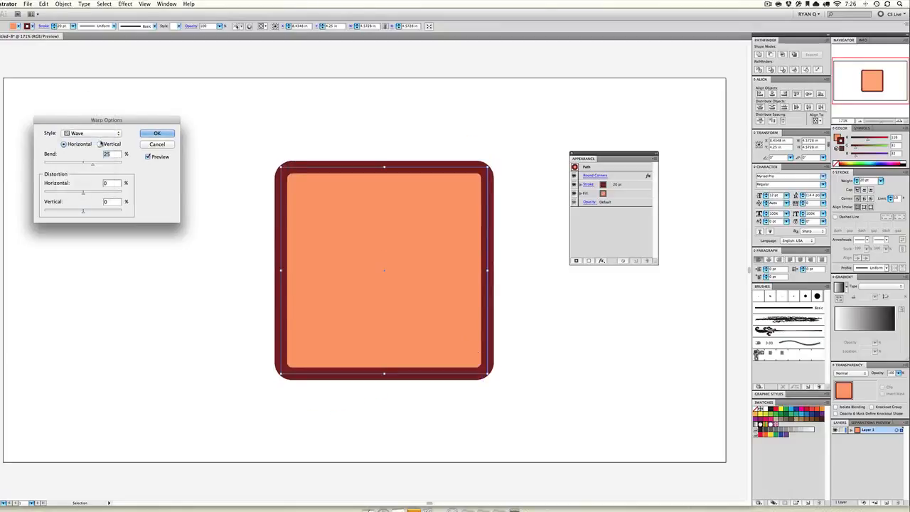
drag(87, 164, 94, 162)
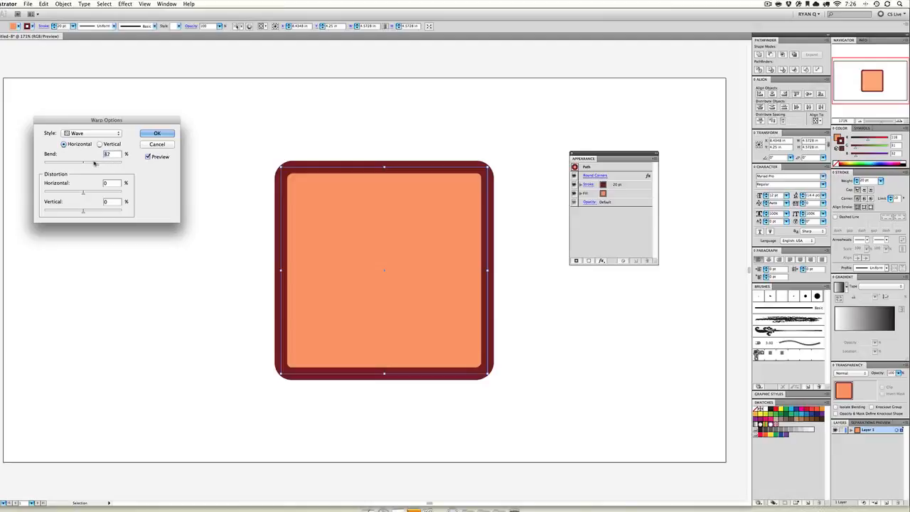
Change the warp style to Fish with a 36% bend, trying the vertical orientation and returning to horizontal
click(91, 133)
click(92, 148)
drag(111, 163, 91, 164)
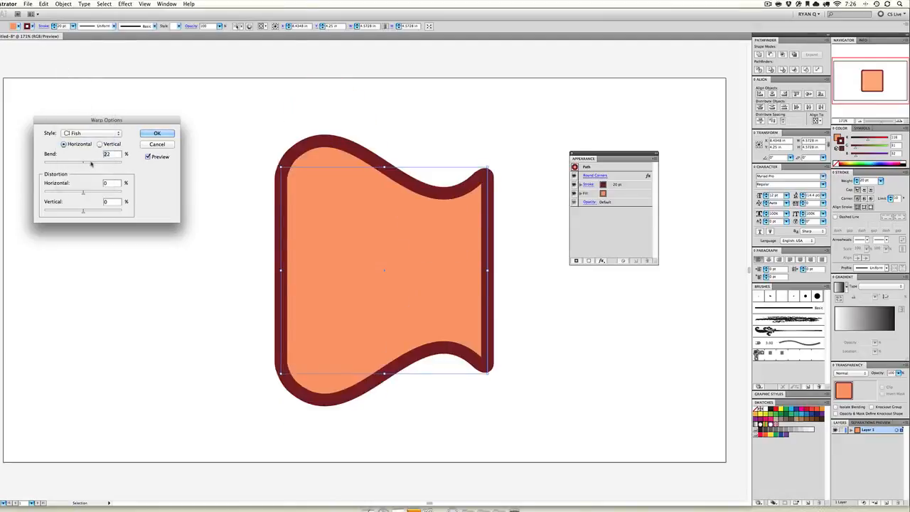
click(97, 164)
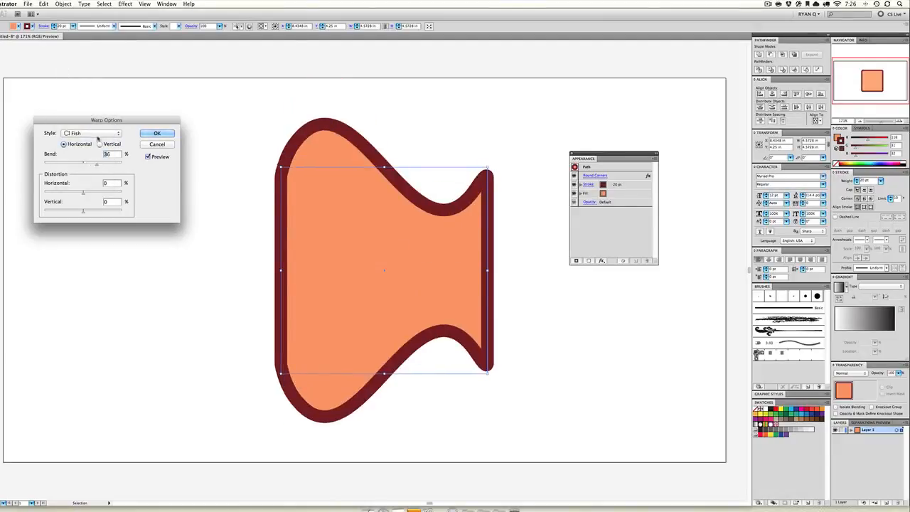
click(101, 145)
click(84, 144)
Change the warp style to Rise and set its bend to 15%
click(91, 133)
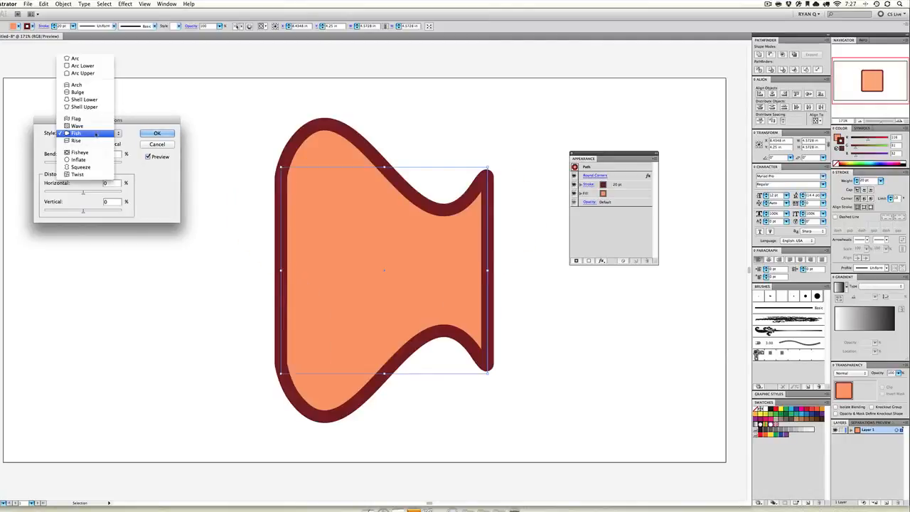
click(93, 146)
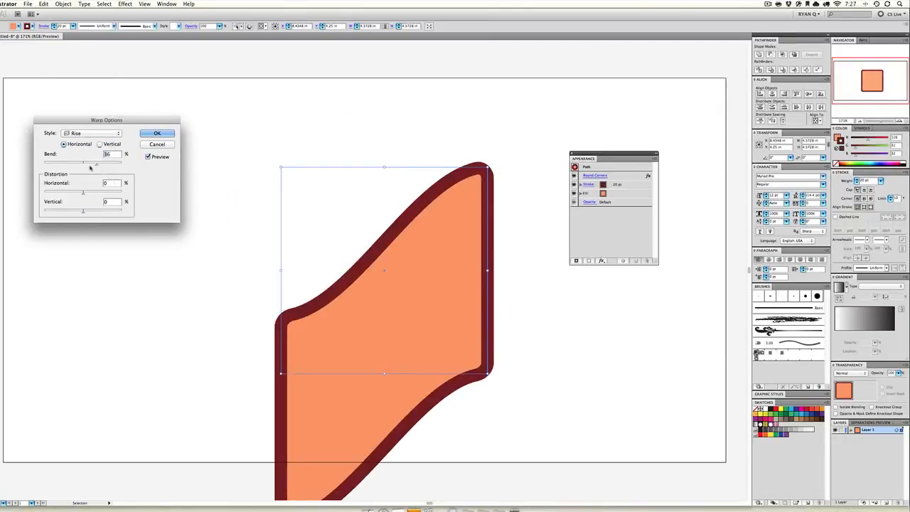
drag(90, 165, 88, 164)
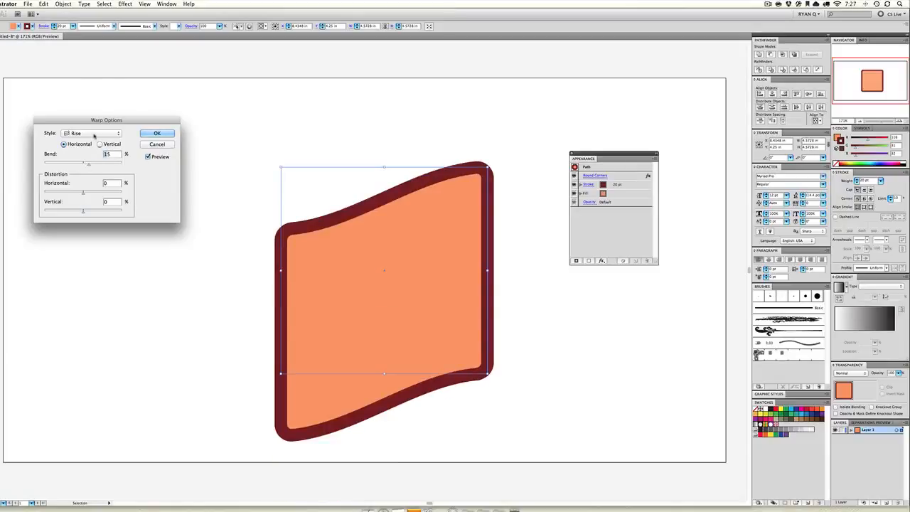
click(93, 134)
click(93, 142)
click(93, 134)
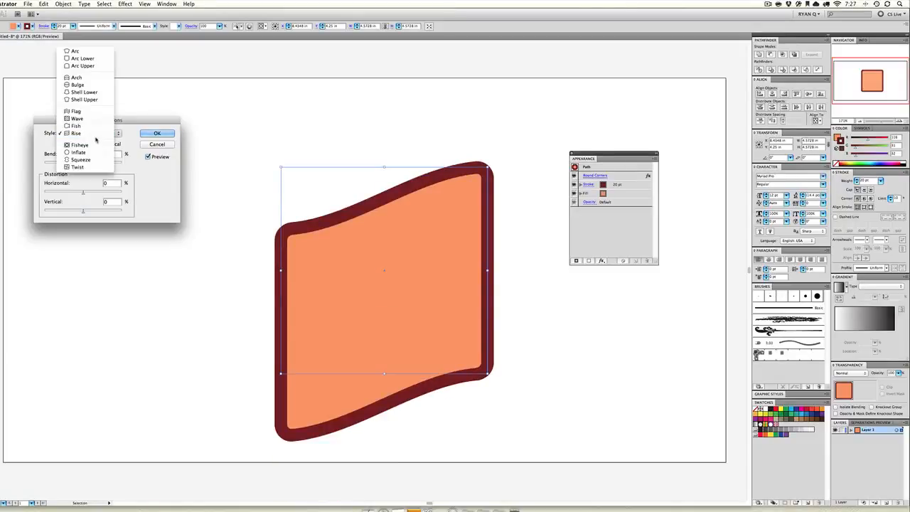
Preview the Fisheye warp, then the Inflate warp with a -27% bend
click(93, 145)
click(93, 134)
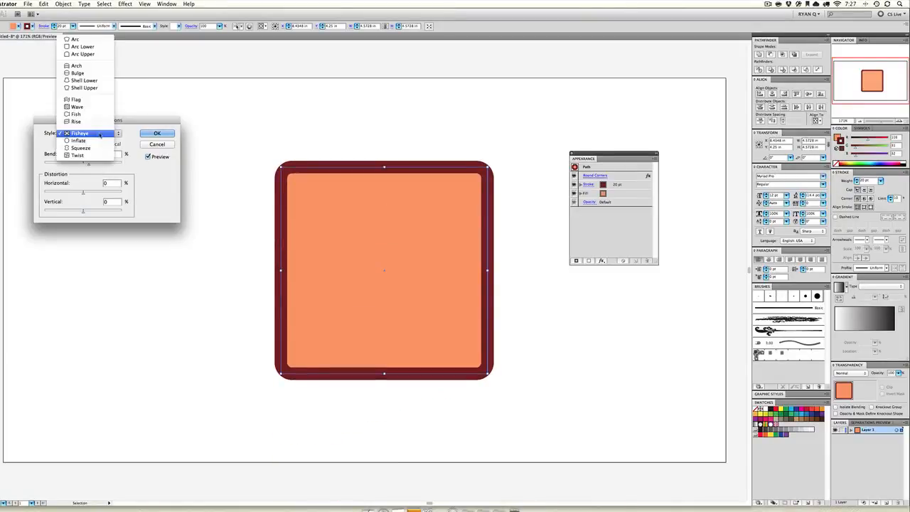
click(98, 143)
drag(95, 165, 71, 164)
Preview the Squeeze and Twist warps on the square and cancel the warp
click(92, 133)
click(79, 143)
click(93, 133)
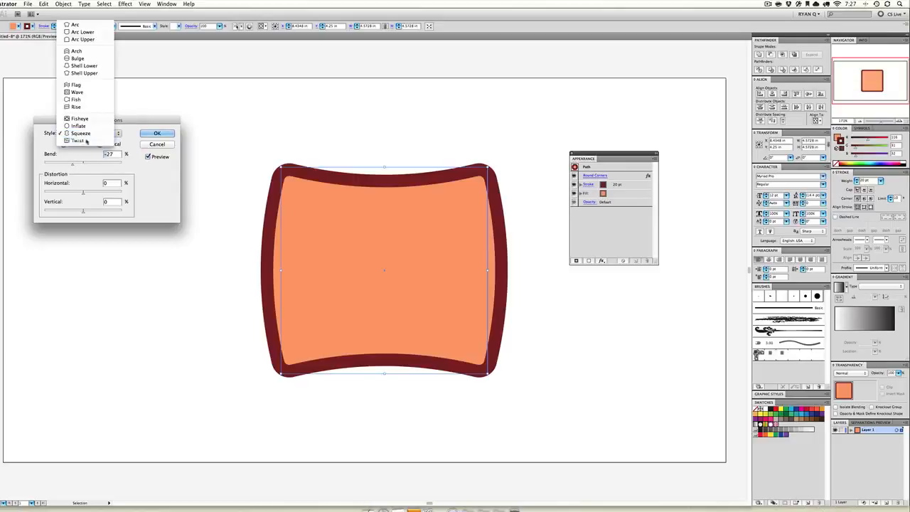
click(82, 140)
click(157, 143)
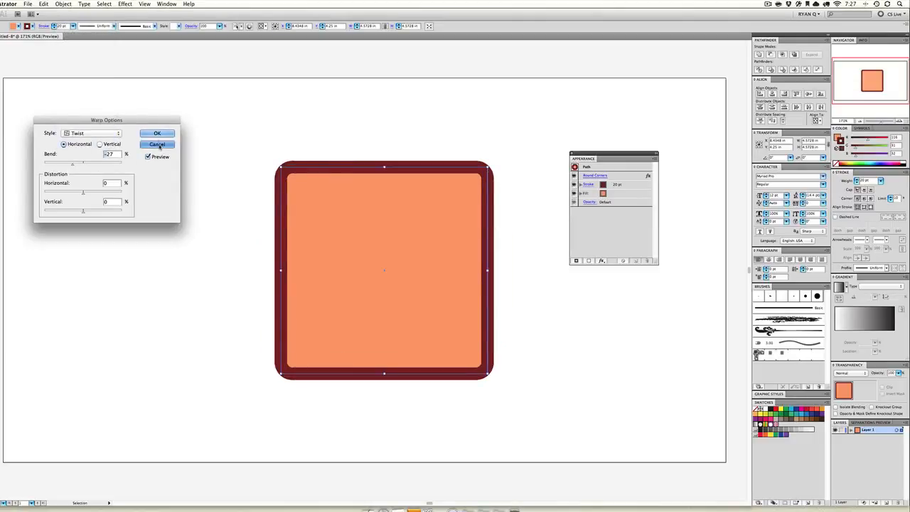
Apply a Gaussian Blur effect with a radius of 75 pixels to the square
click(125, 4)
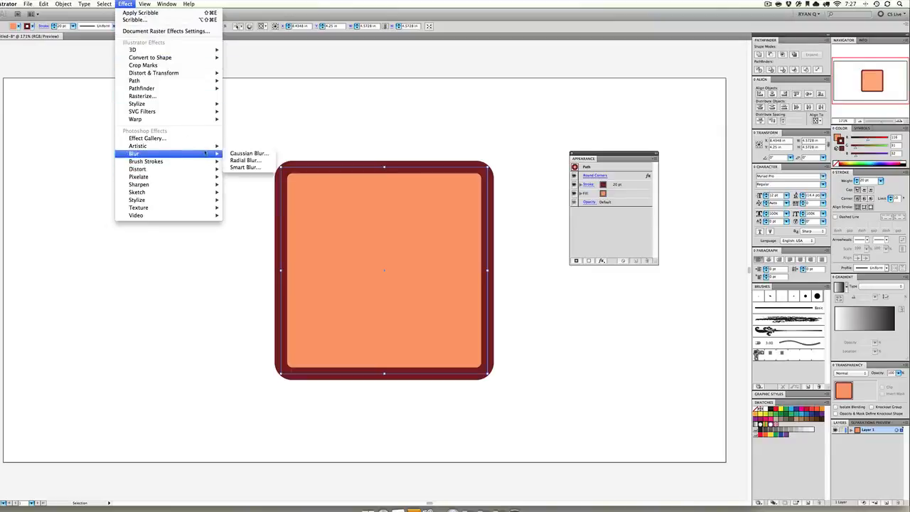
mouse_move(199, 155)
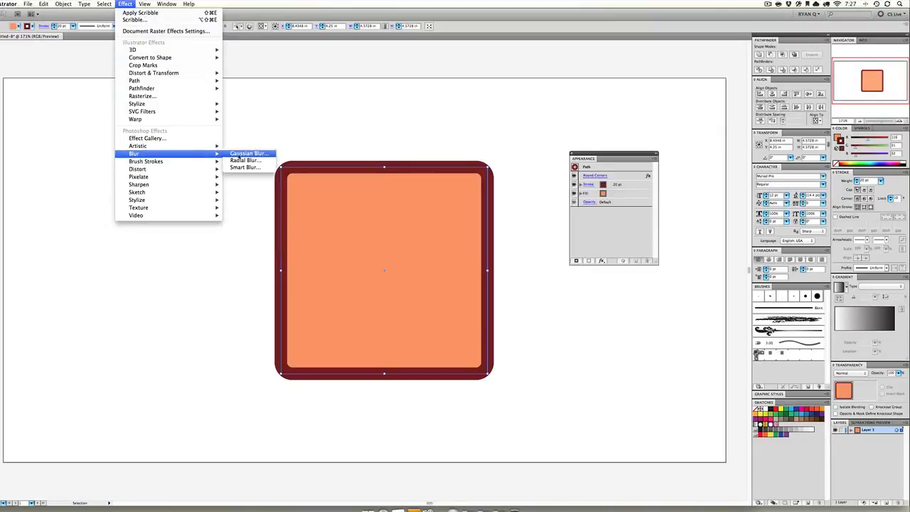
click(244, 156)
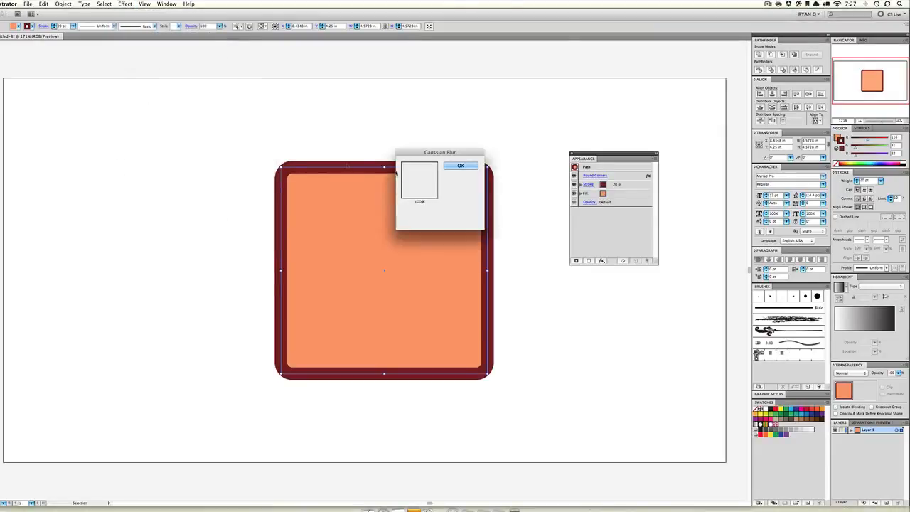
click(461, 165)
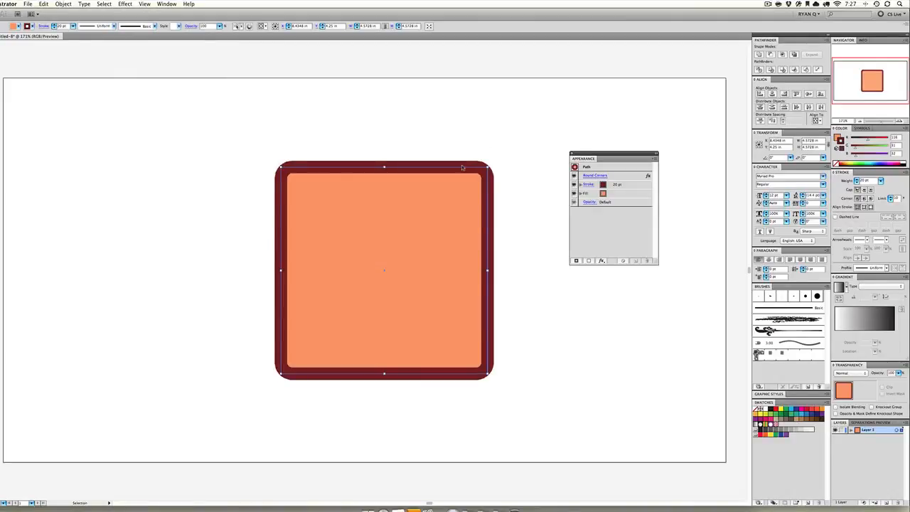
Move the blurred square to the upper left of the artboard and deselect it
click(384, 130)
drag(382, 266, 224, 233)
click(416, 243)
click(362, 228)
Examine the soft edge of the blurred square up close
key(super+equal)
key(super+equal)
key(super+equal)
key(super+equal)
key(super+equal)
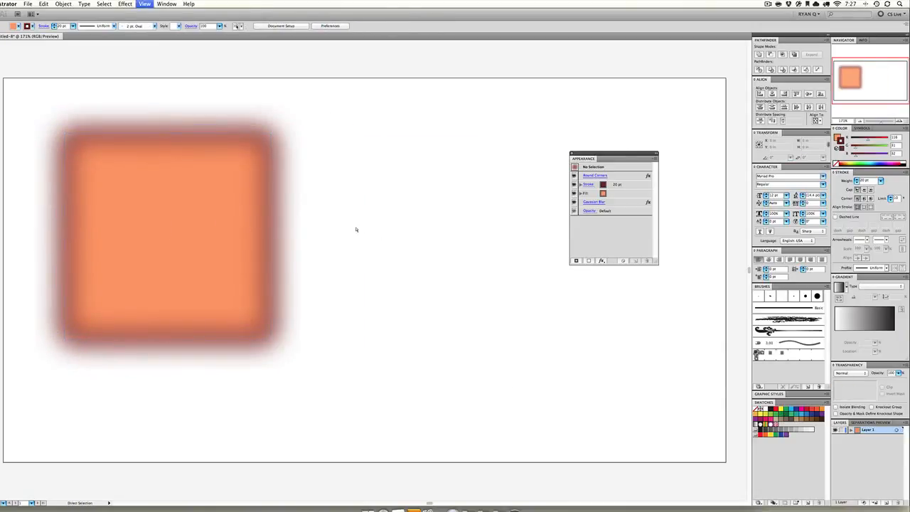
drag(101, 219, 483, 228)
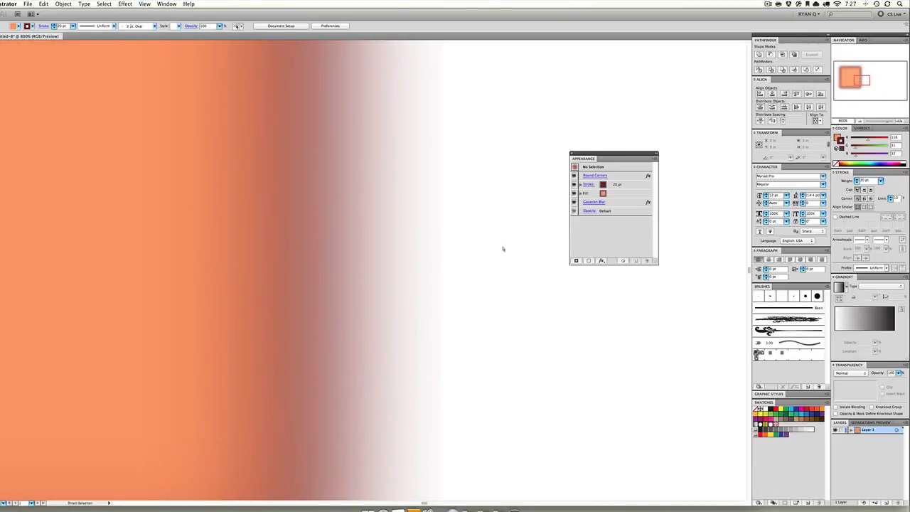
key(super+minus)
key(super+minus)
key(super+minus)
key(super+minus)
key(super+minus)
key(super+minus)
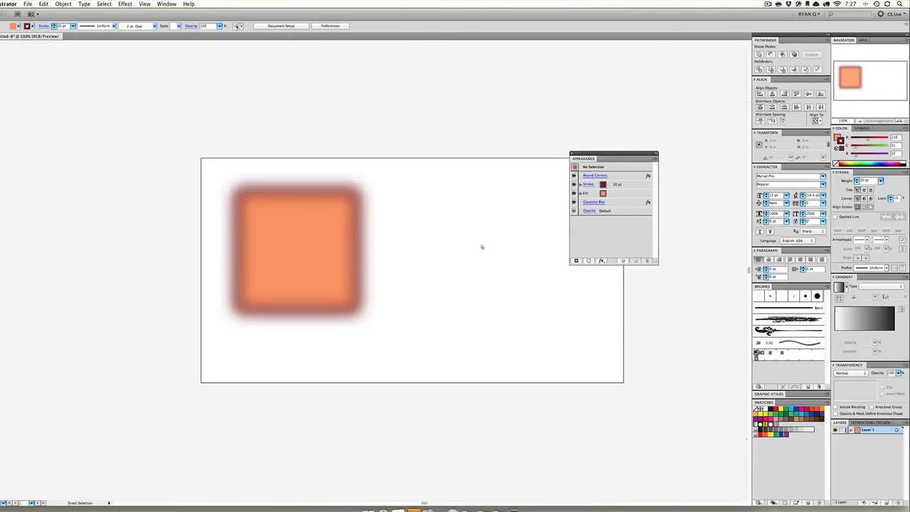
Move the blurred square to the middle of the artboard and delete it
scroll(301, 209, right, 5)
drag(218, 191, 321, 225)
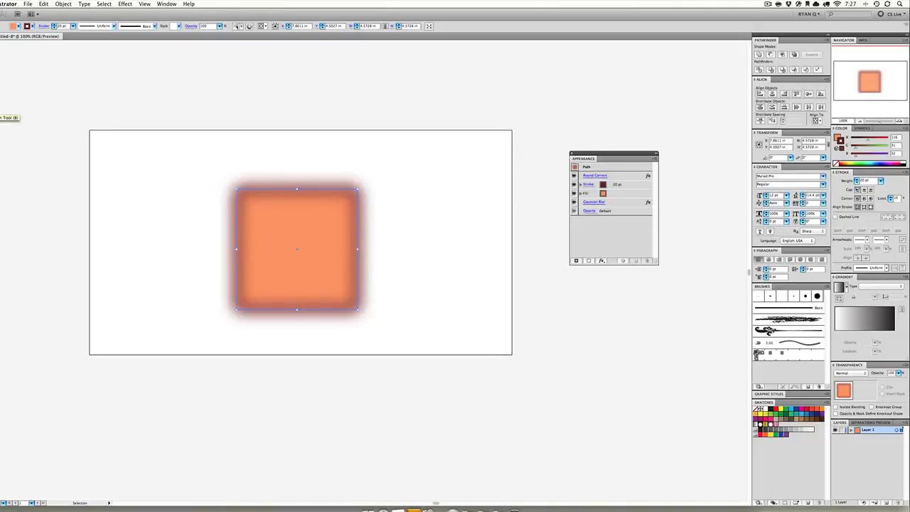
key(Delete)
Paint a spiky grass outline about 16.2 in wide and 4.7 in high along the artboard's lower edge with the Paintbrush
key(b)
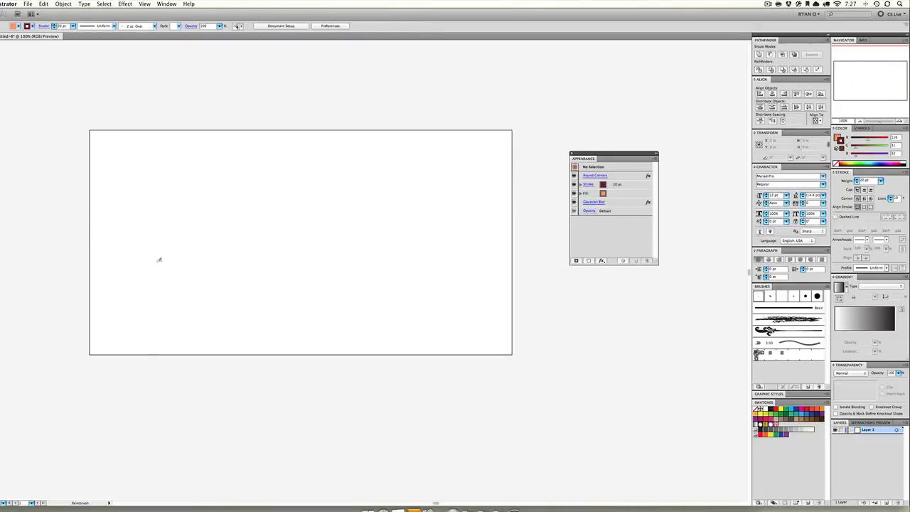
scroll(167, 260, right, 1)
mouse_move(88, 352)
mouse_down()
mouse_move(117, 266)
mouse_move(132, 348)
mouse_move(163, 283)
mouse_move(161, 339)
mouse_move(184, 253)
mouse_move(197, 335)
mouse_move(219, 301)
mouse_move(245, 323)
mouse_move(268, 312)
mouse_move(287, 278)
mouse_move(309, 312)
mouse_move(387, 313)
mouse_move(399, 240)
mouse_move(420, 325)
mouse_move(463, 301)
mouse_move(473, 256)
mouse_move(479, 324)
mouse_move(495, 245)
mouse_move(514, 357)
mouse_move(88, 354)
mouse_up()
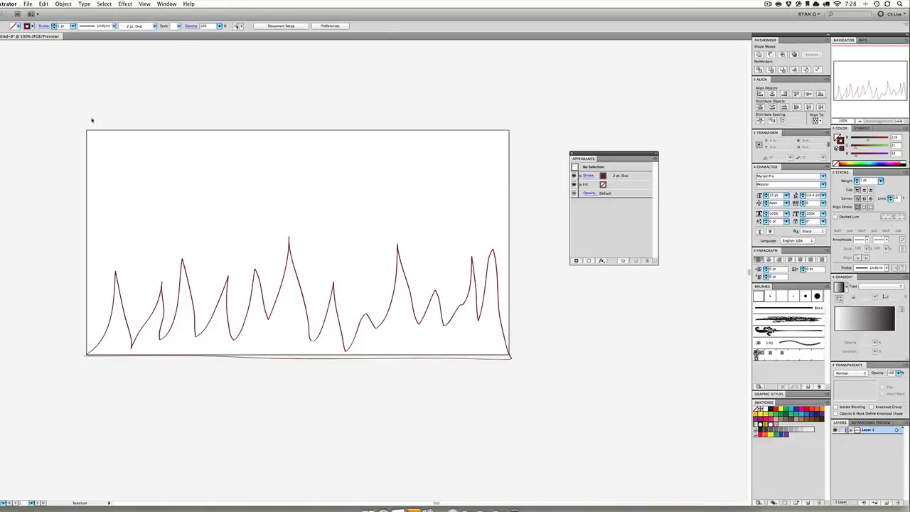
Remove the stroke from the grass outline and fill it with dark green
drag(106, 128, 448, 323)
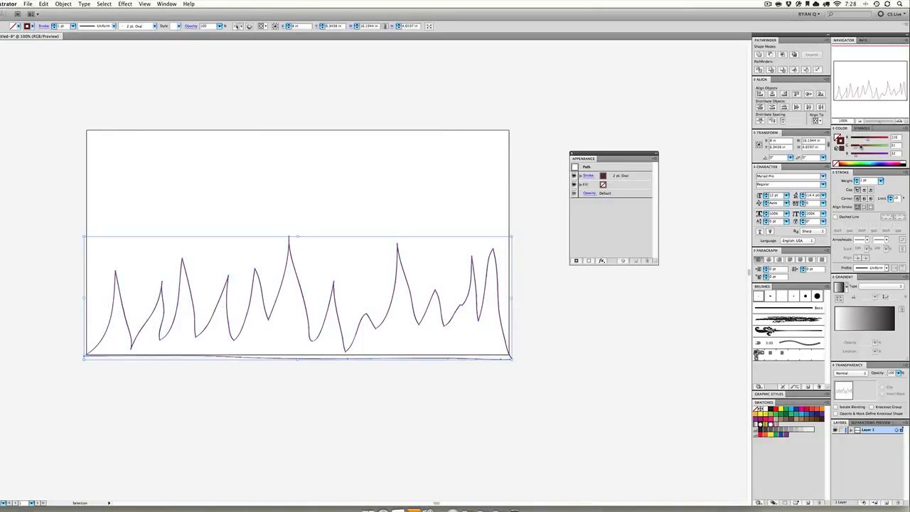
click(836, 165)
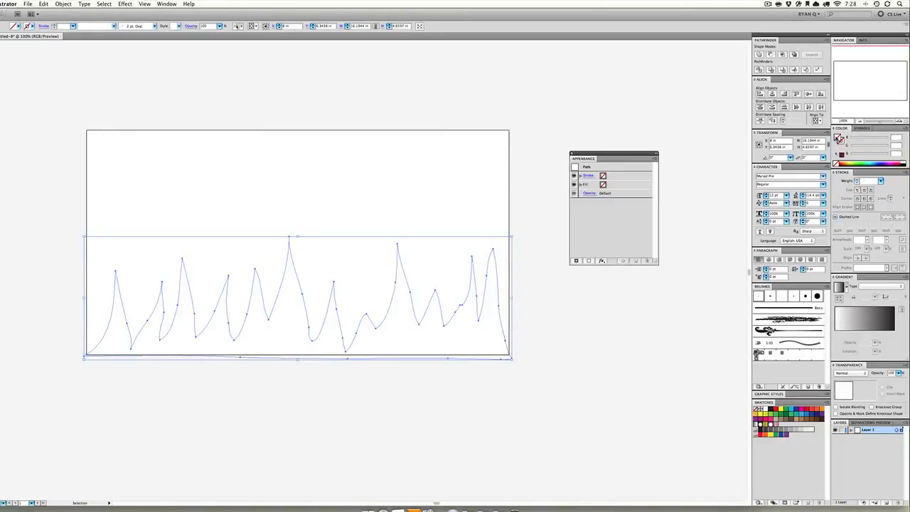
click(785, 417)
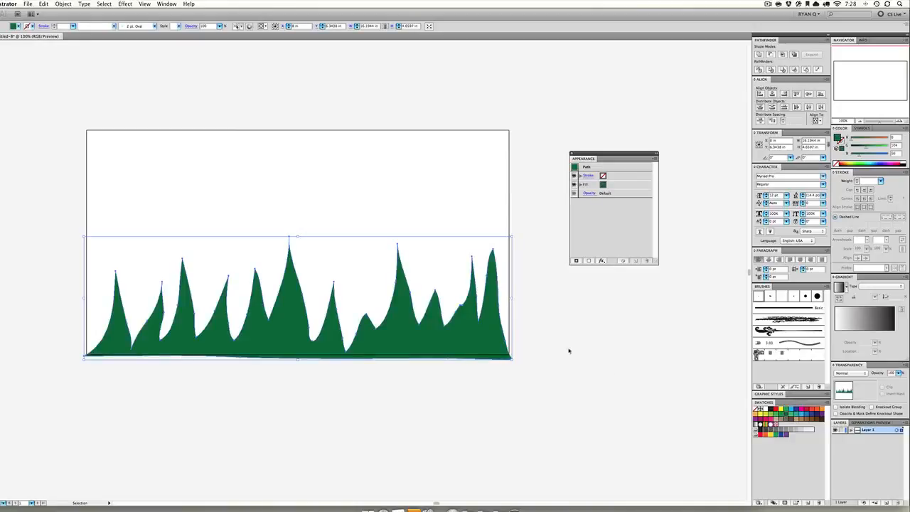
click(510, 335)
Duplicate the dark green grass below the artboard and reflect the copy across the vertical axis
click(455, 330)
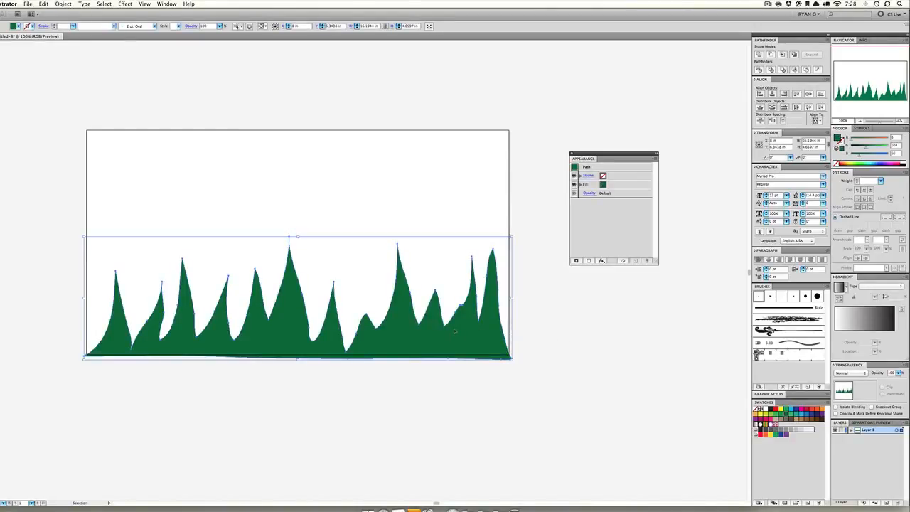
drag(455, 331, 440, 381)
drag(442, 369, 440, 469)
click(62, 4)
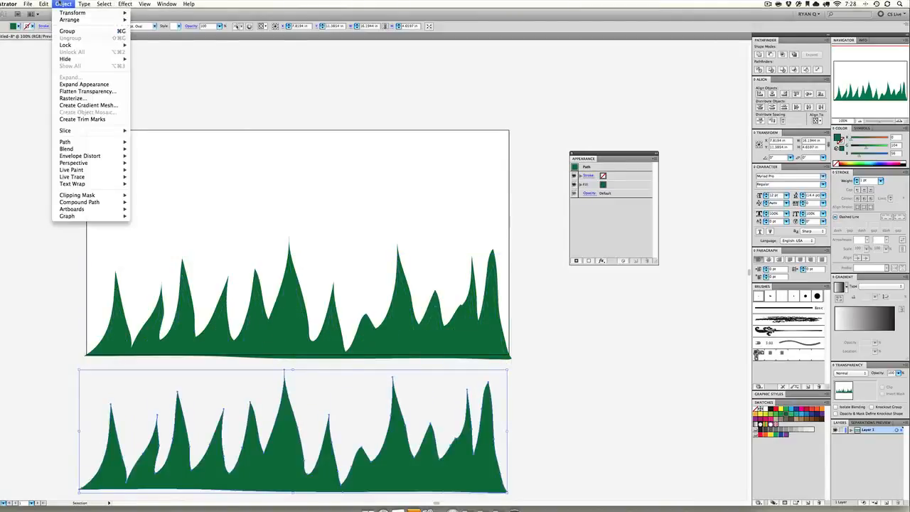
mouse_move(64, 13)
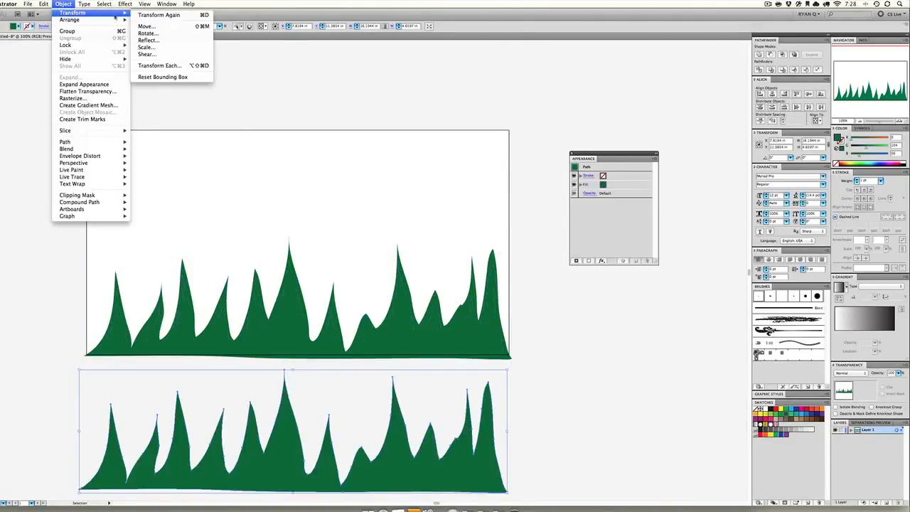
click(146, 40)
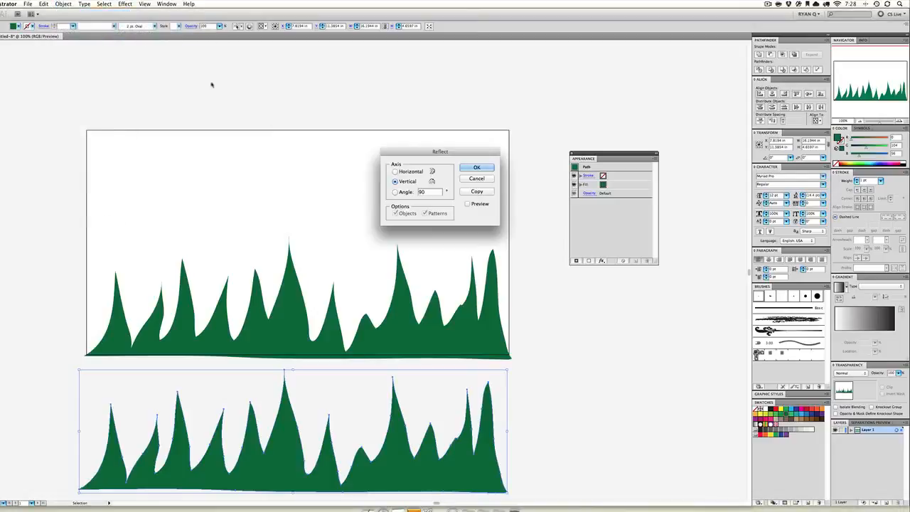
click(478, 169)
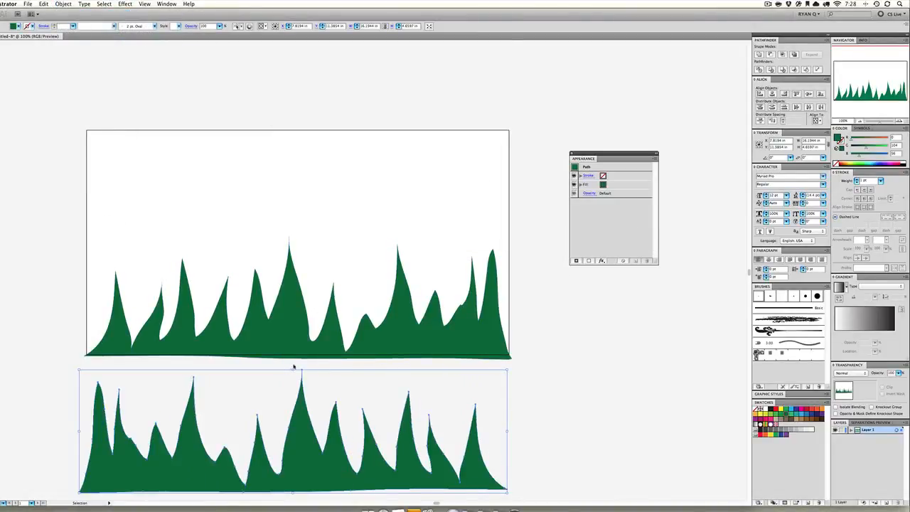
Resize the reflected grass to about 7.6 in wide and 6.5 in high, and place a duplicate directly beside it
drag(293, 370, 293, 320)
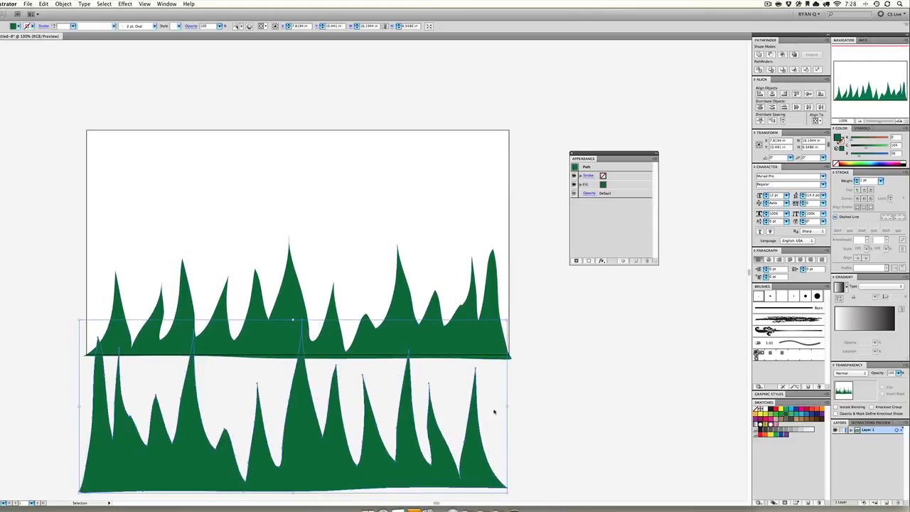
drag(506, 405, 282, 405)
drag(188, 455, 385, 454)
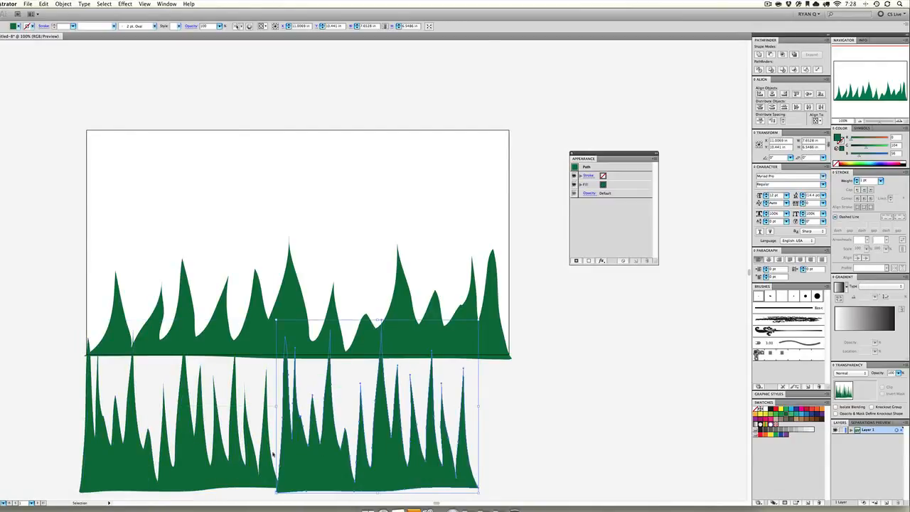
Widen the two lower grass pieces together to about 16.4 in and unite them
shift+click(251, 462)
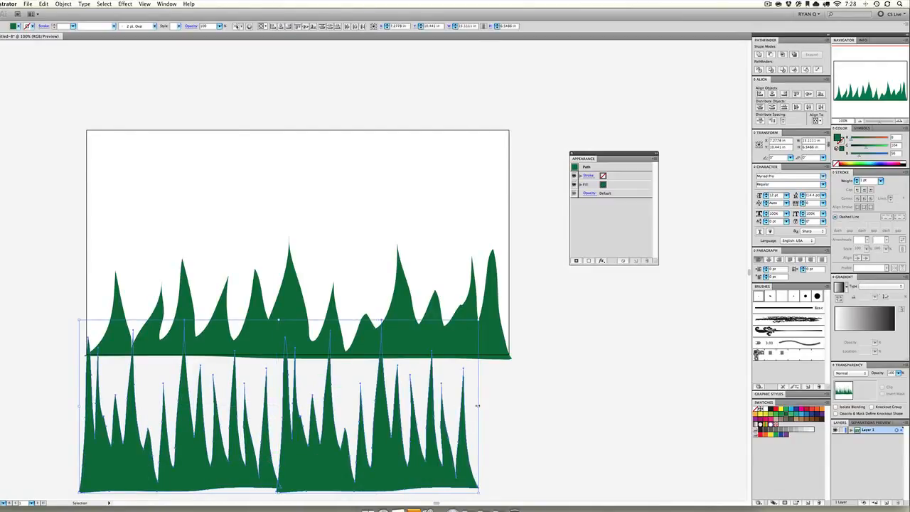
drag(477, 405, 512, 406)
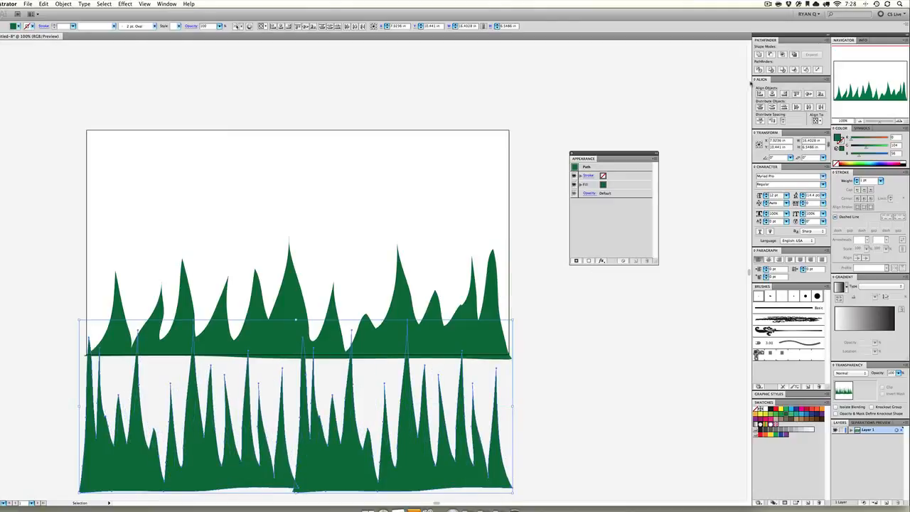
click(759, 55)
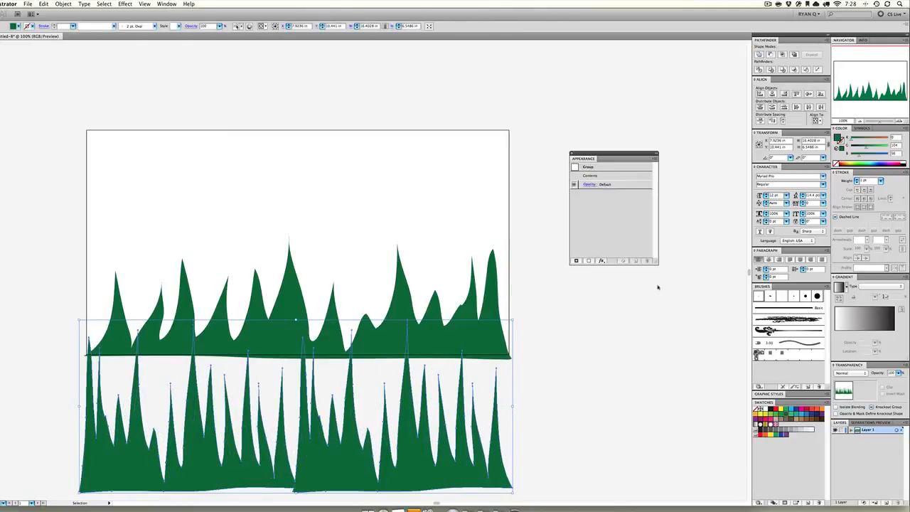
Fill the united grass with light green and move it up over the dark grass on the artboard
click(779, 417)
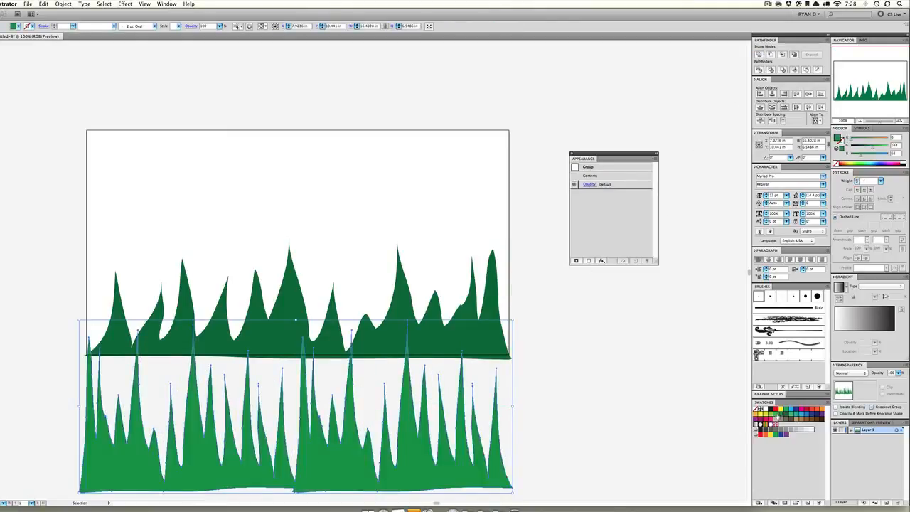
click(778, 414)
drag(359, 489, 370, 316)
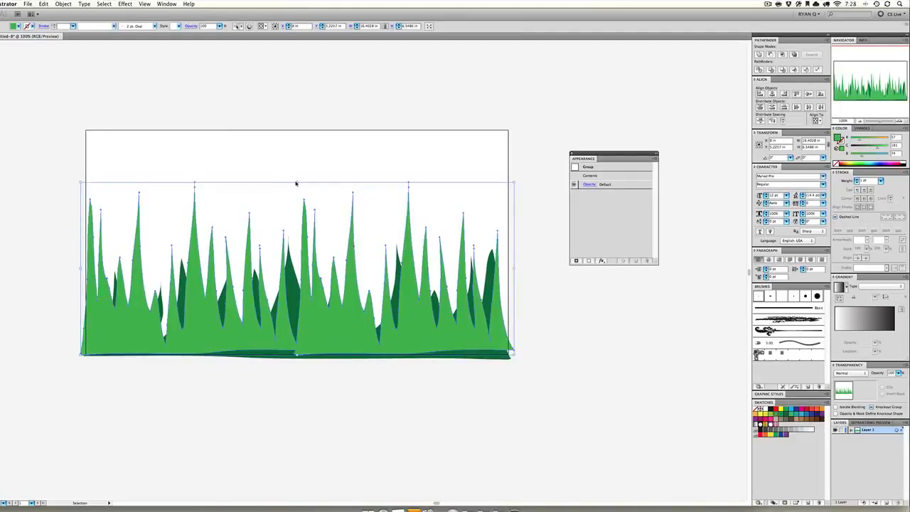
Send the light green grass to the back, behind the dark green grass
right_click(307, 236)
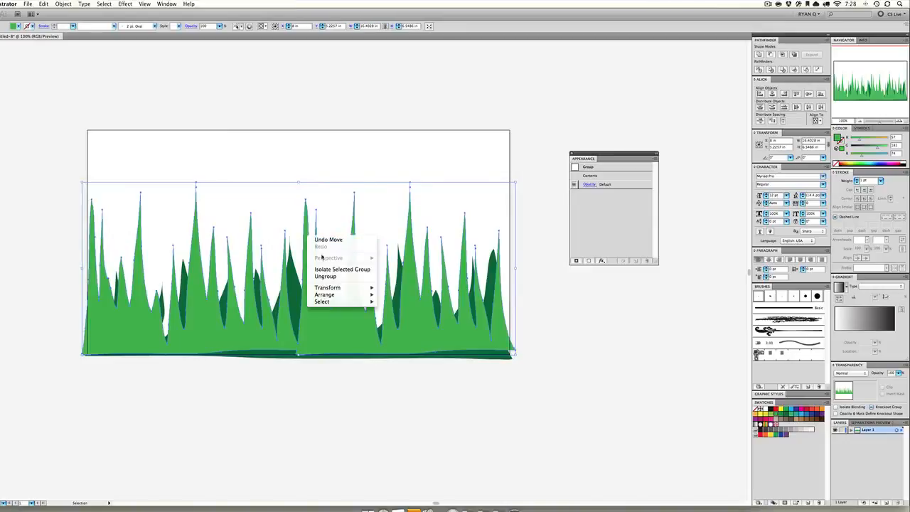
mouse_move(342, 290)
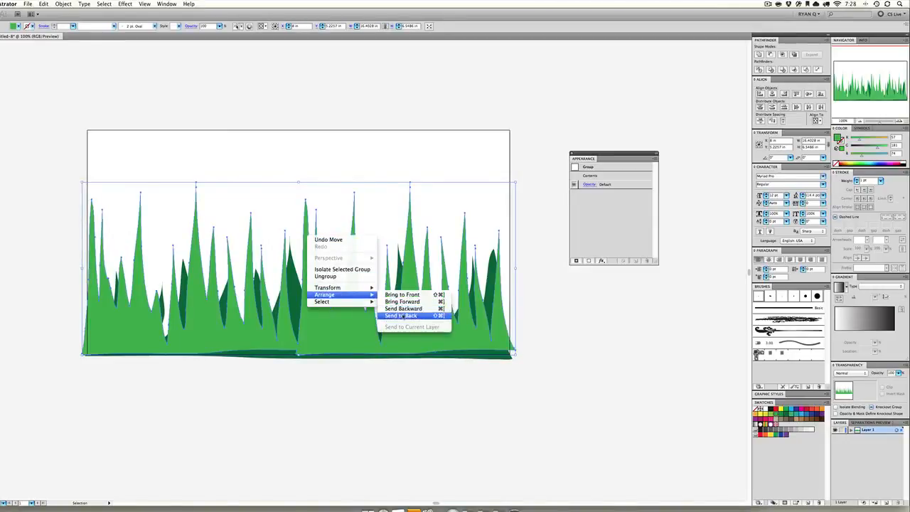
click(402, 317)
Reapply the last Gaussian Blur to the light green grass and shorten the grass to about 4.7 in high
click(126, 5)
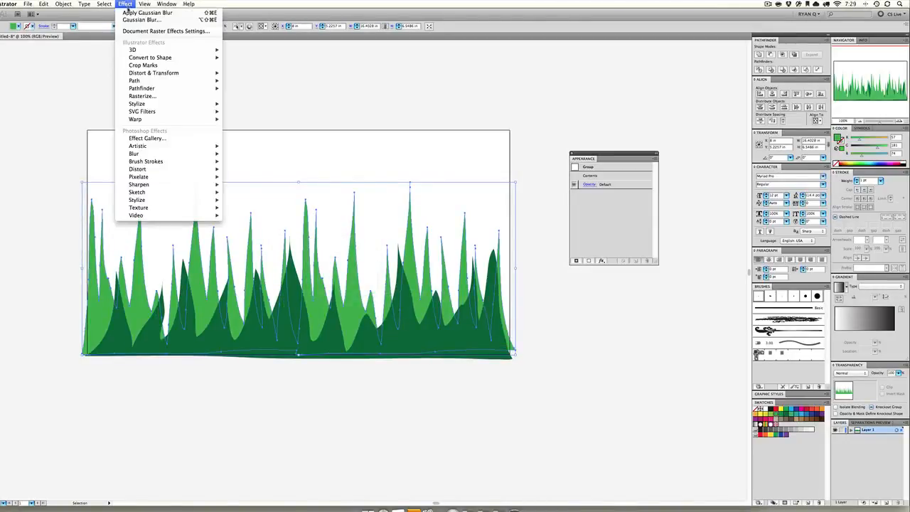
click(131, 13)
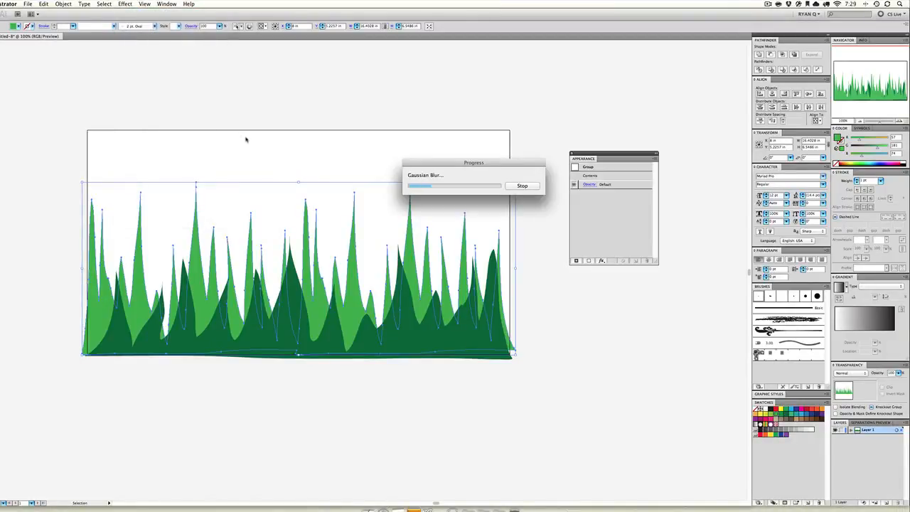
click(222, 171)
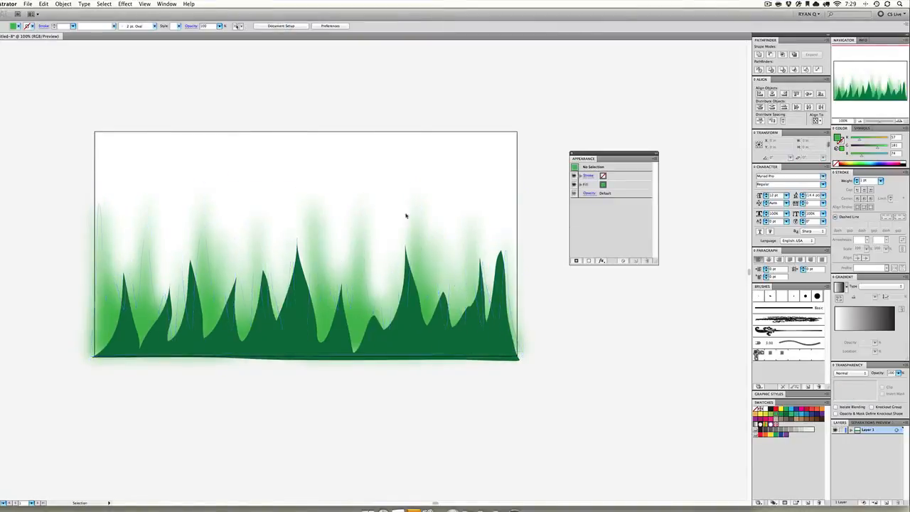
click(337, 258)
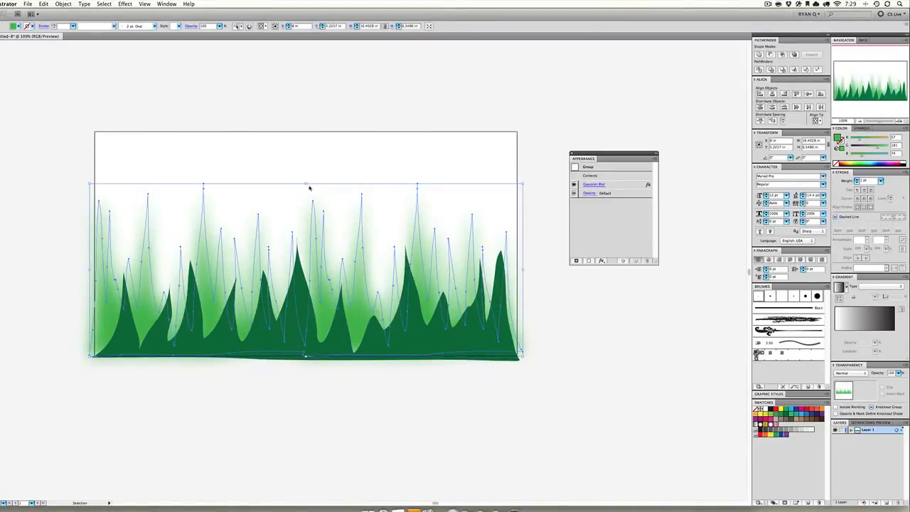
drag(305, 184, 303, 232)
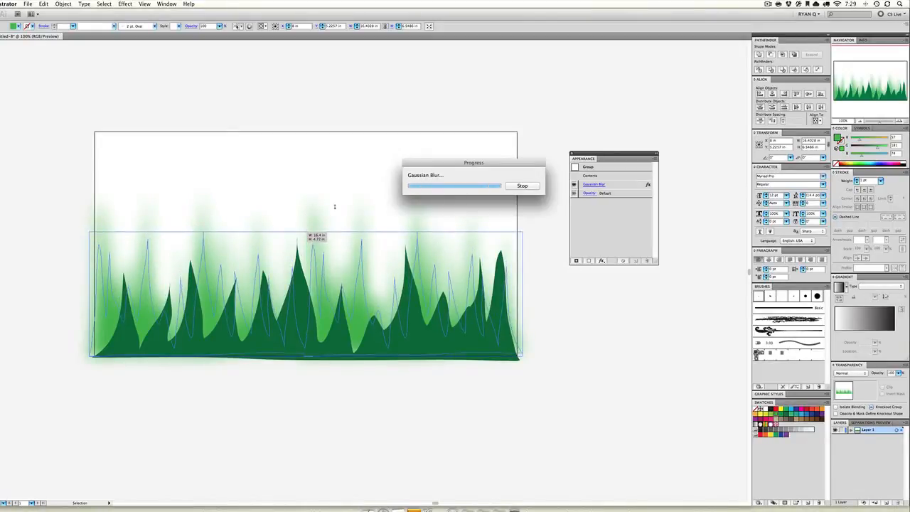
click(361, 207)
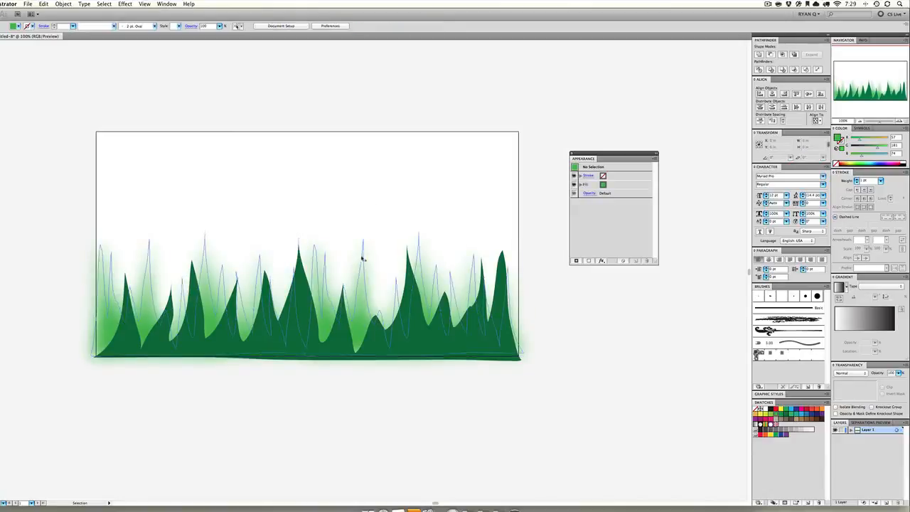
Set the Gaussian Blur radius of the light green grass to 25 pixels
click(367, 278)
click(589, 185)
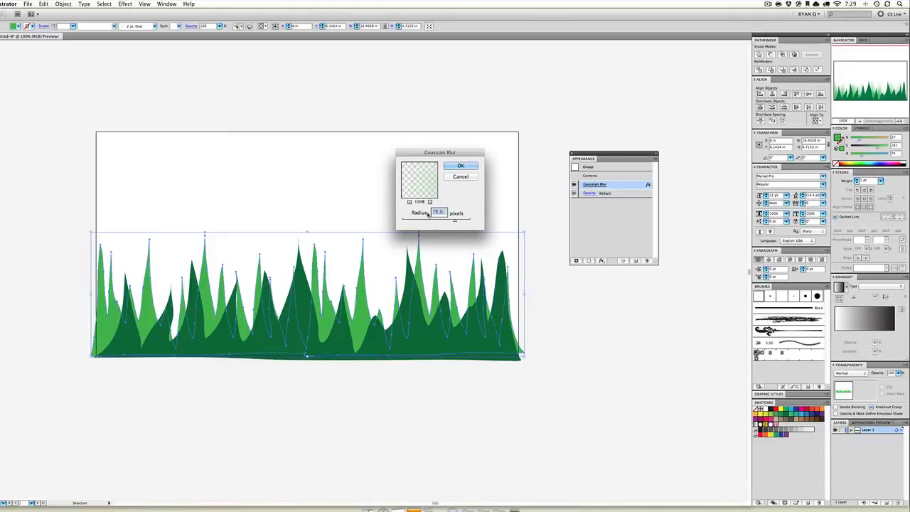
text(25.0)
click(466, 167)
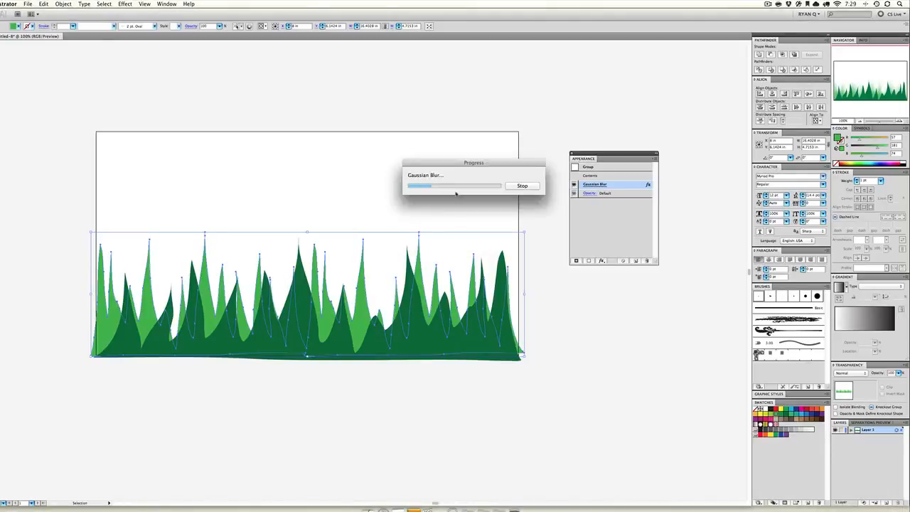
click(455, 193)
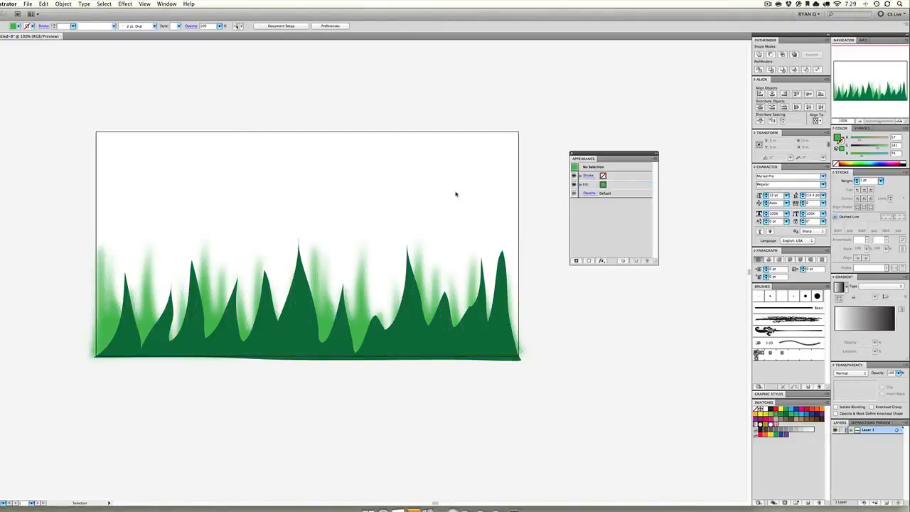
Duplicate the blurred light green grass in place and reflect the copy across the vertical axis
click(367, 311)
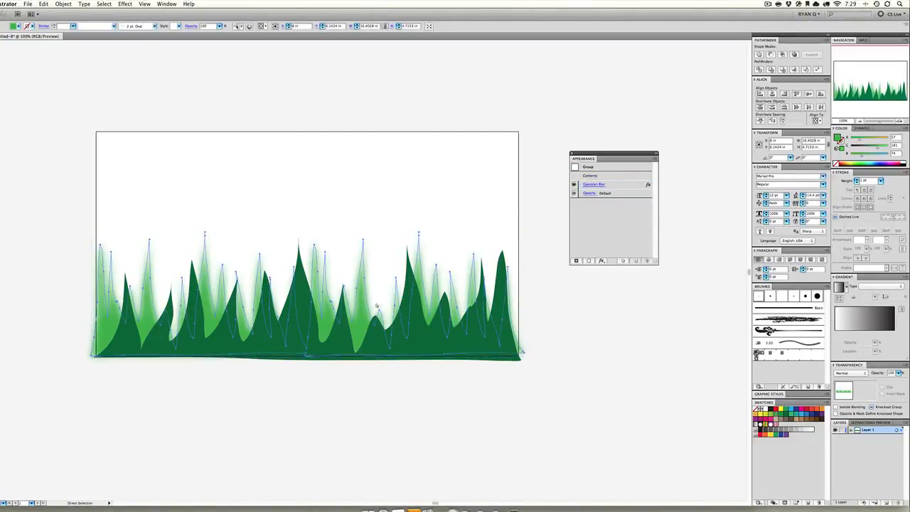
key(super+z)
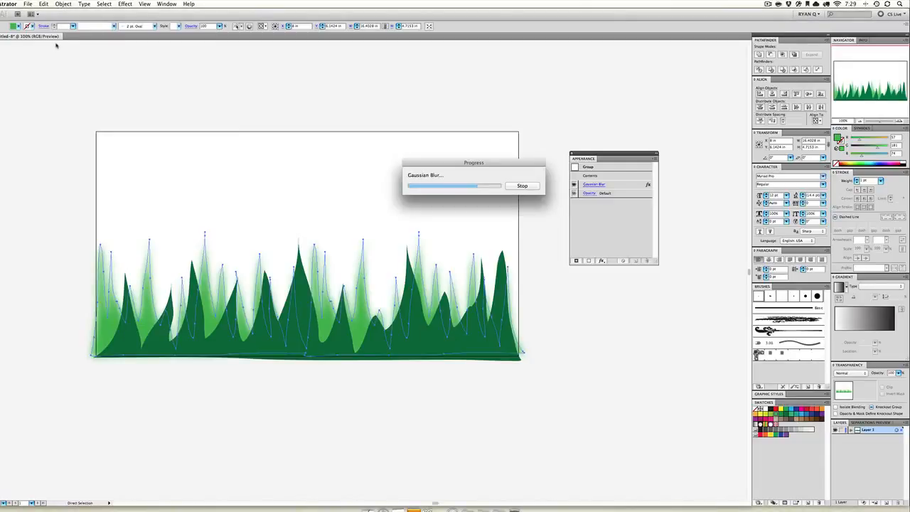
click(63, 3)
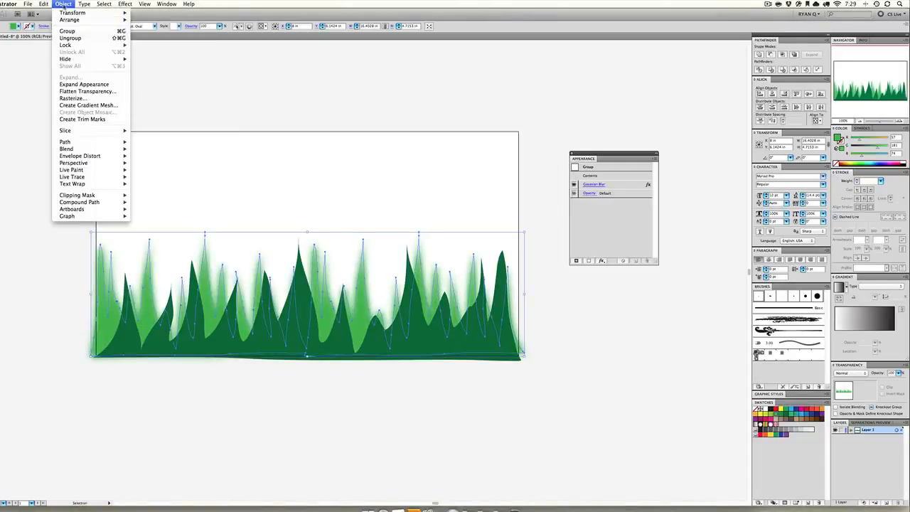
mouse_move(78, 12)
click(171, 41)
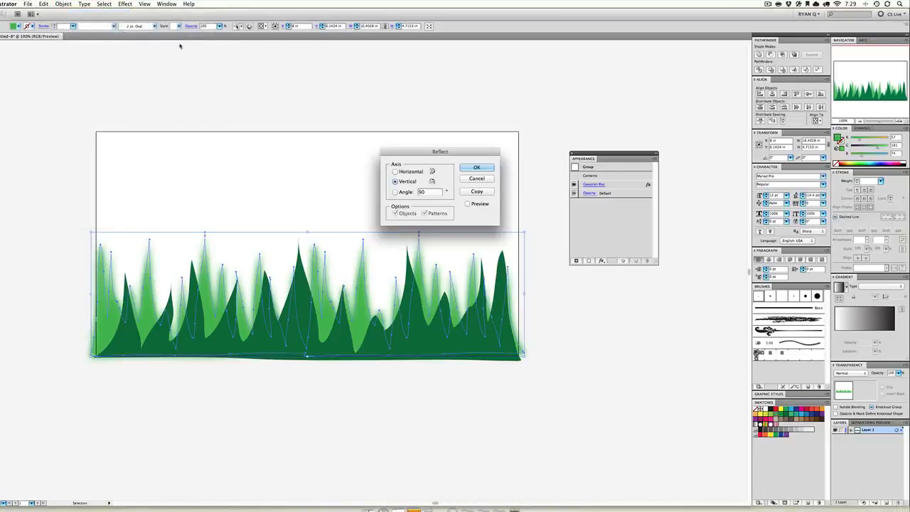
click(477, 167)
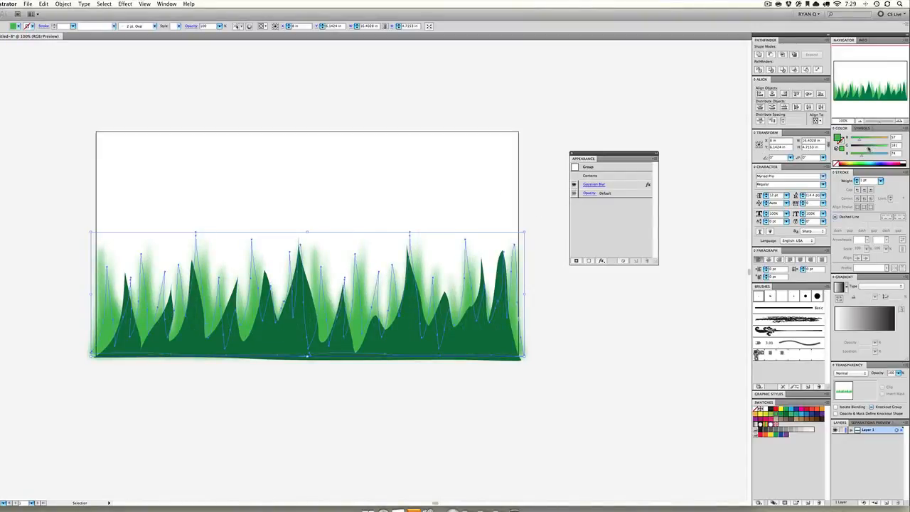
Darken the reflected grass copy to a medium green, lowering its green value to about 118, and shorten it to about 3.3 in high
drag(868, 148, 867, 148)
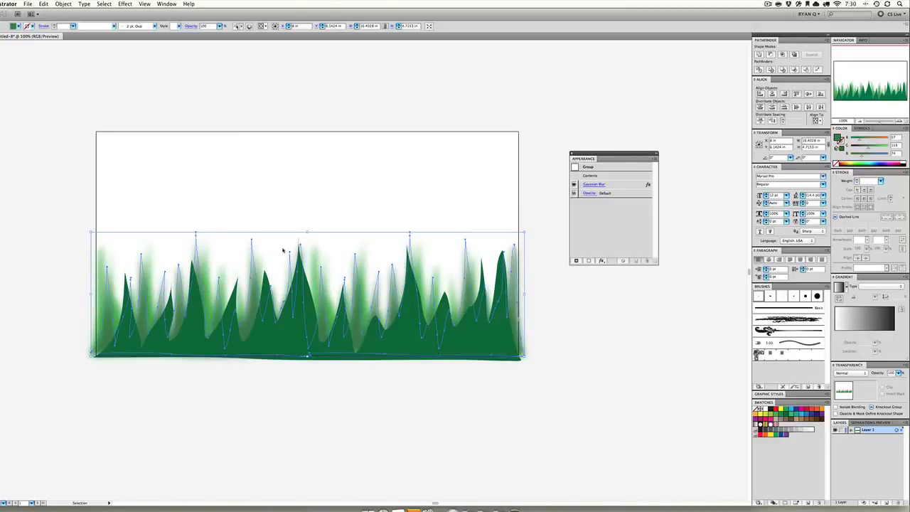
drag(307, 231, 307, 271)
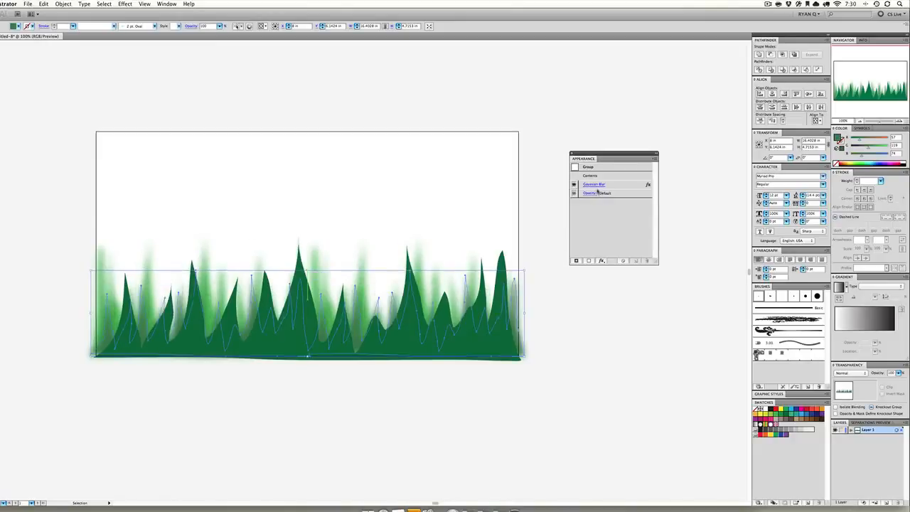
Lower the Gaussian Blur radius of the shortened, reflected grass copy
click(586, 185)
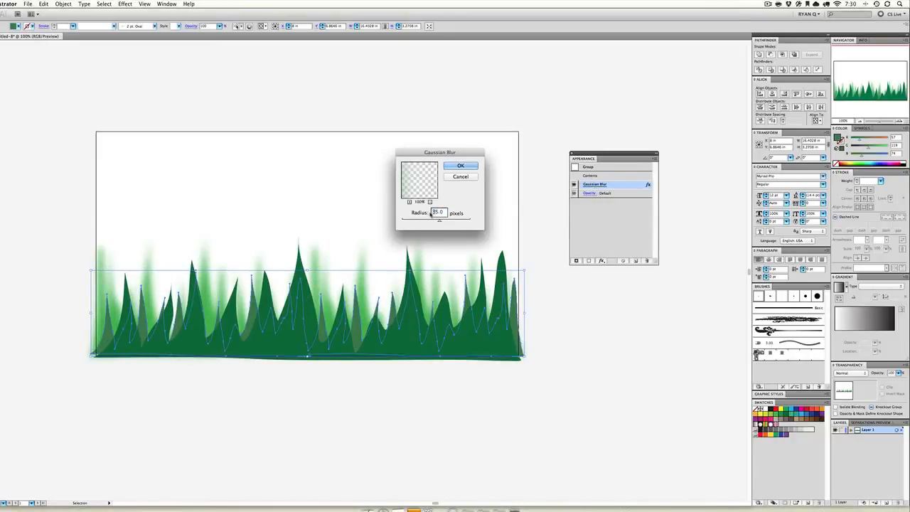
text(1)
click(461, 166)
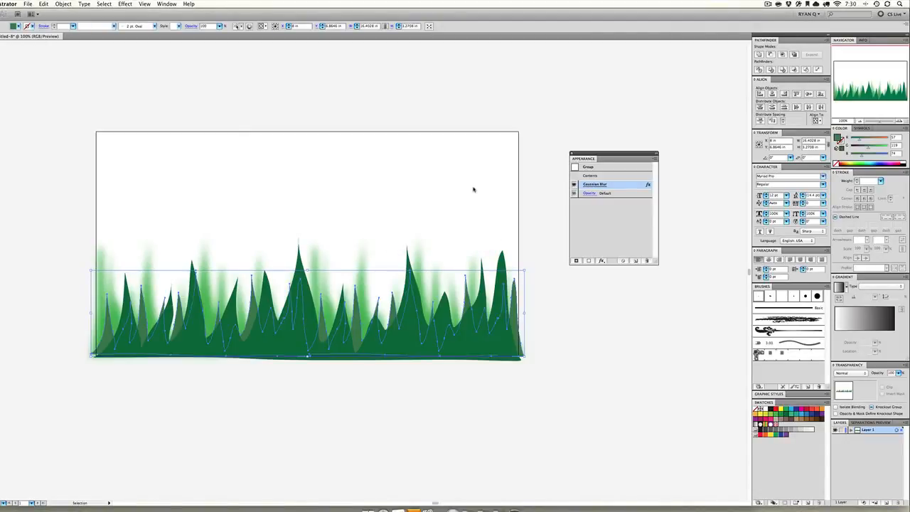
click(472, 195)
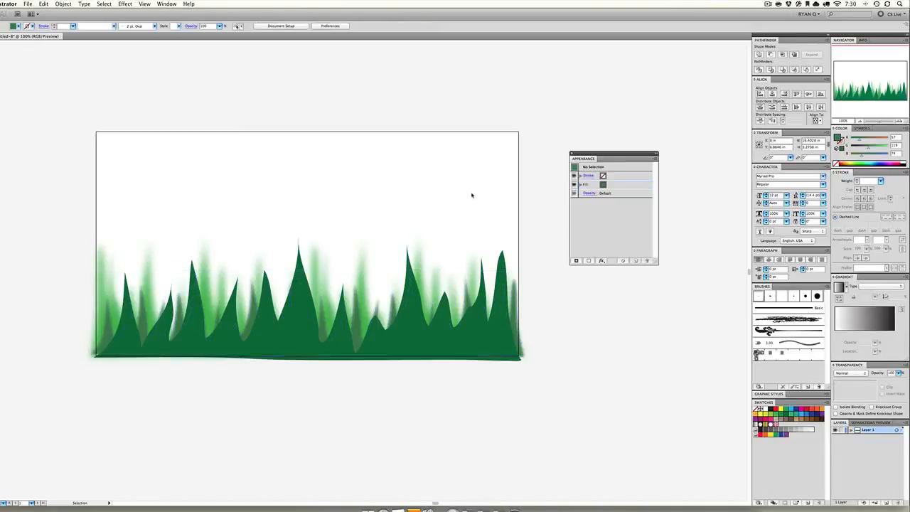
Recolor the shortened grass copy to a very dark green, with green at 76 and blue at 40
click(364, 335)
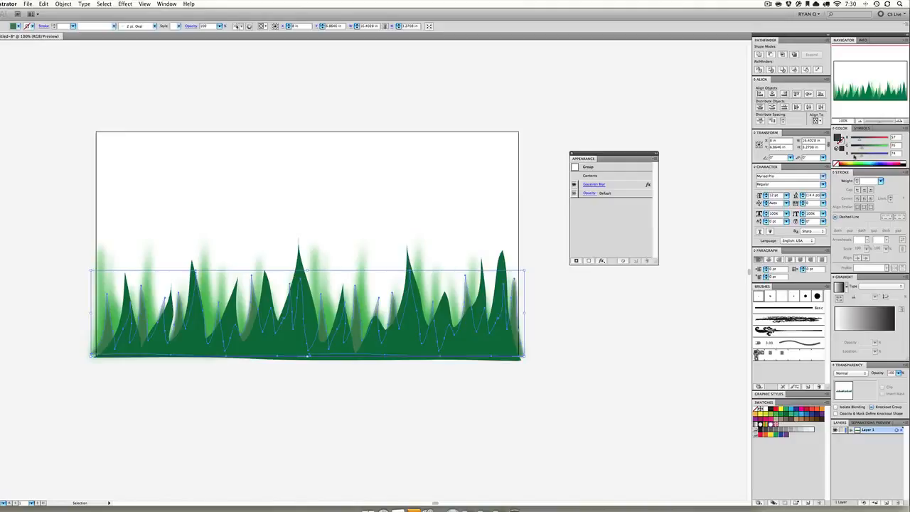
click(857, 155)
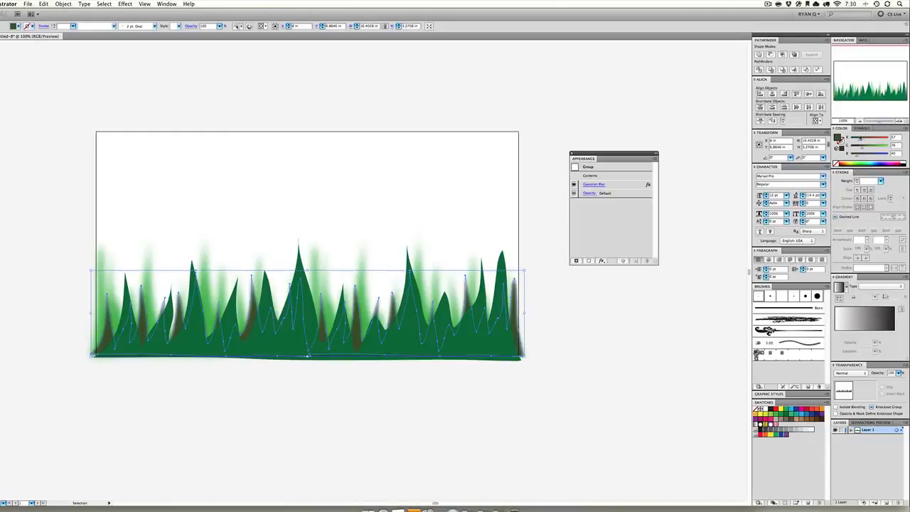
click(632, 324)
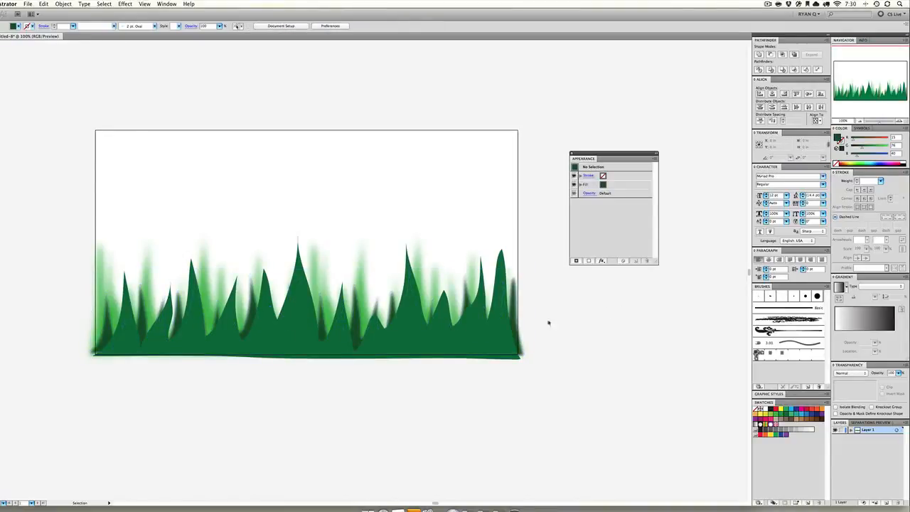
Send the unblurred dark green grass to the back and bring the blurred light green grass to the front
click(488, 331)
key(super+shift+[)
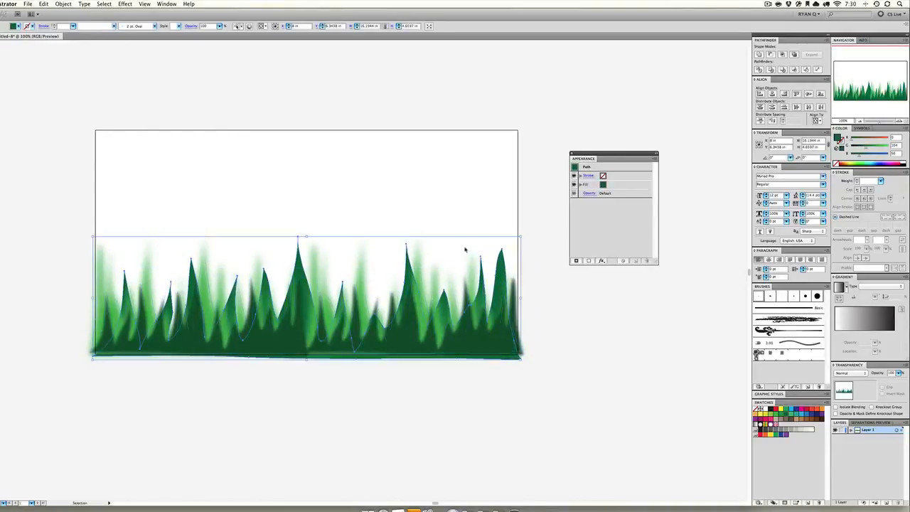
click(466, 249)
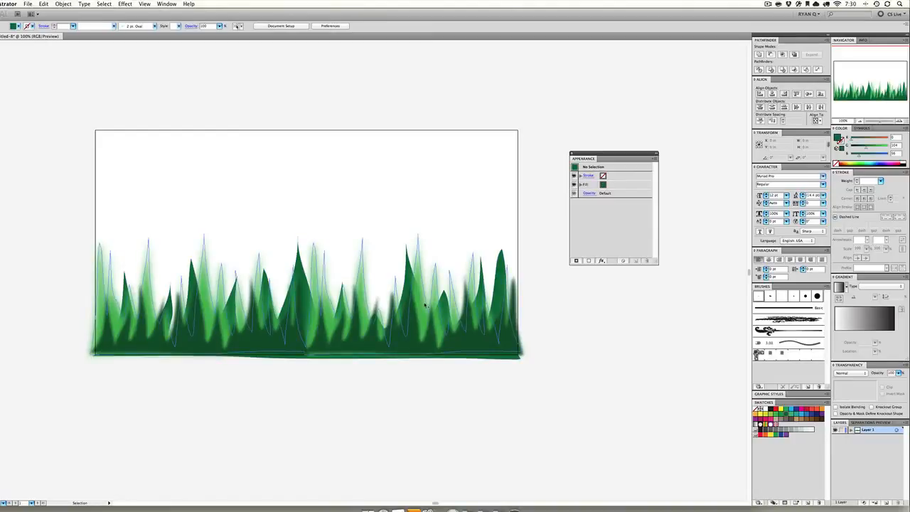
click(458, 267)
key(super+shift+])
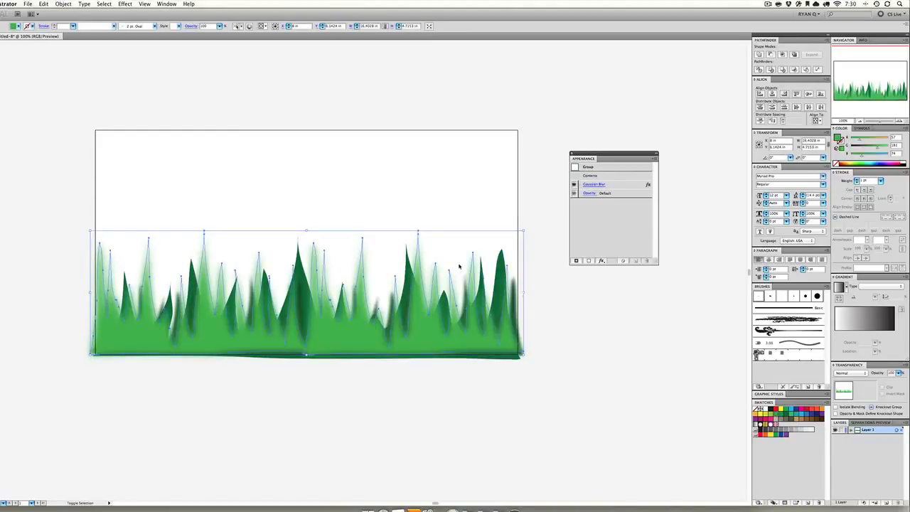
Nudge the blurred light green grass down and shorten it to about 2.8 in high
key(shift+Down)
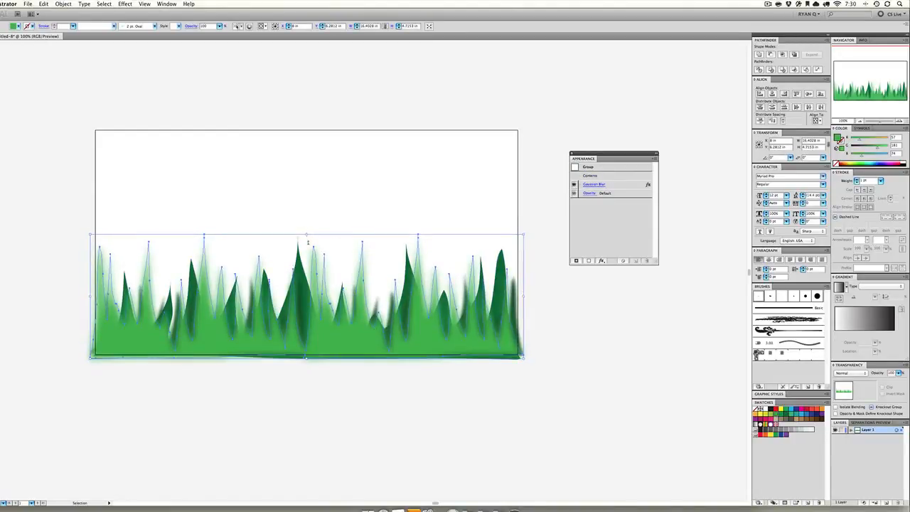
drag(308, 241, 310, 285)
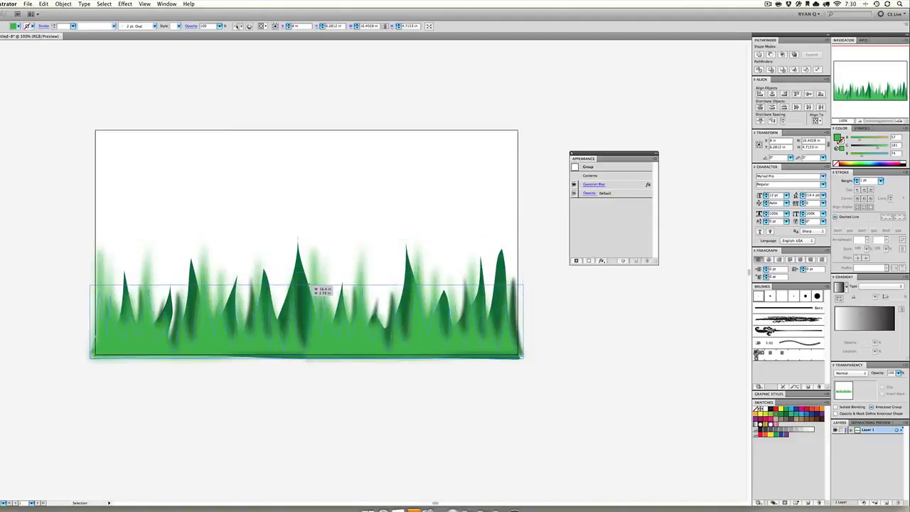
click(373, 219)
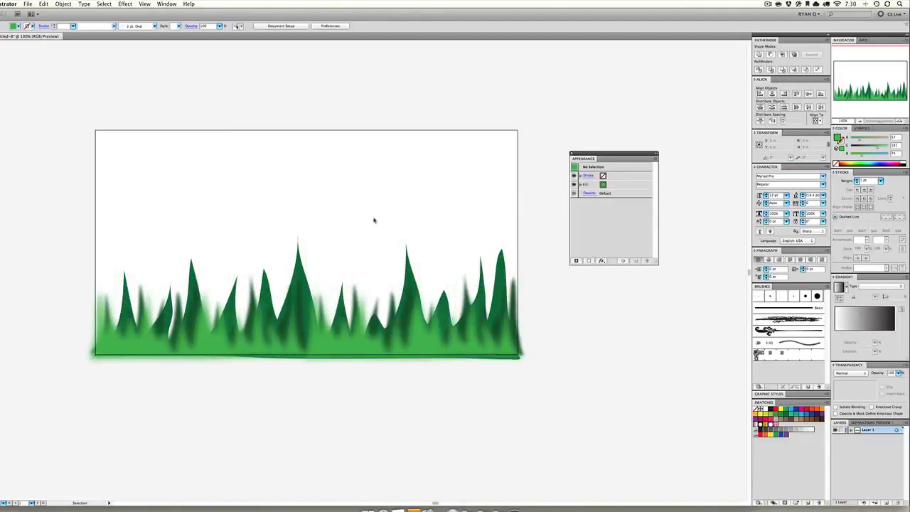